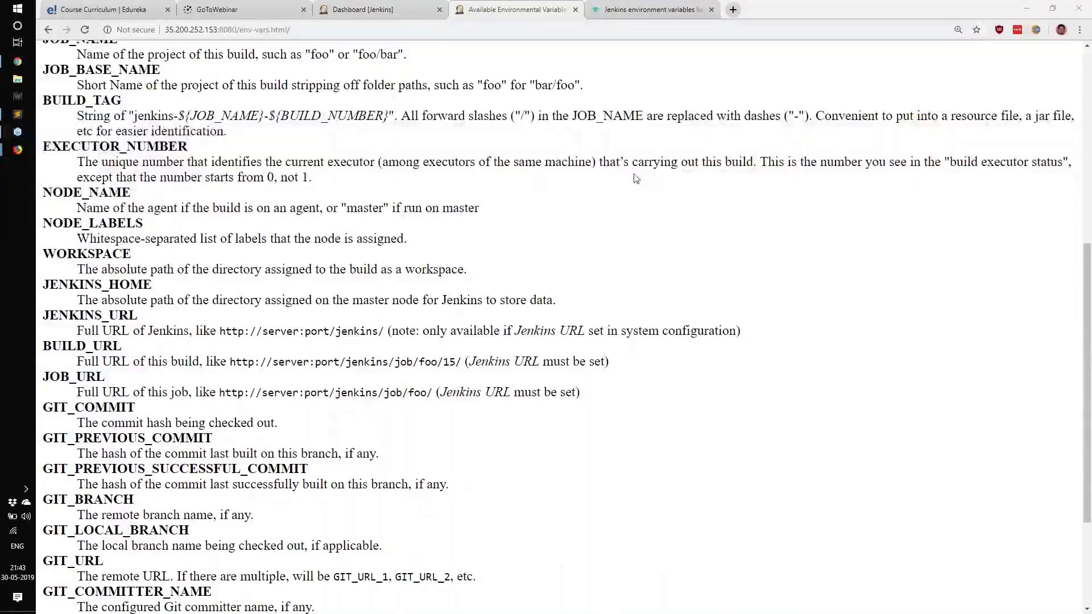
Step: Switch to the browser-based SSH terminal session and clear the screen with the clear command
left_click(599, 5)
mouse_move(18, 149)
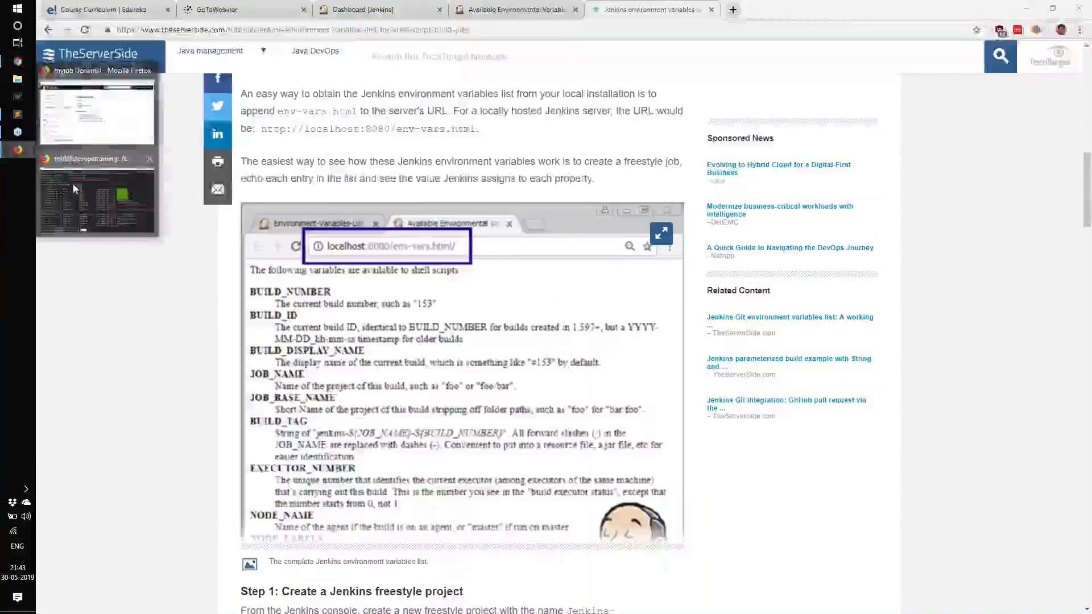
left_click(74, 188)
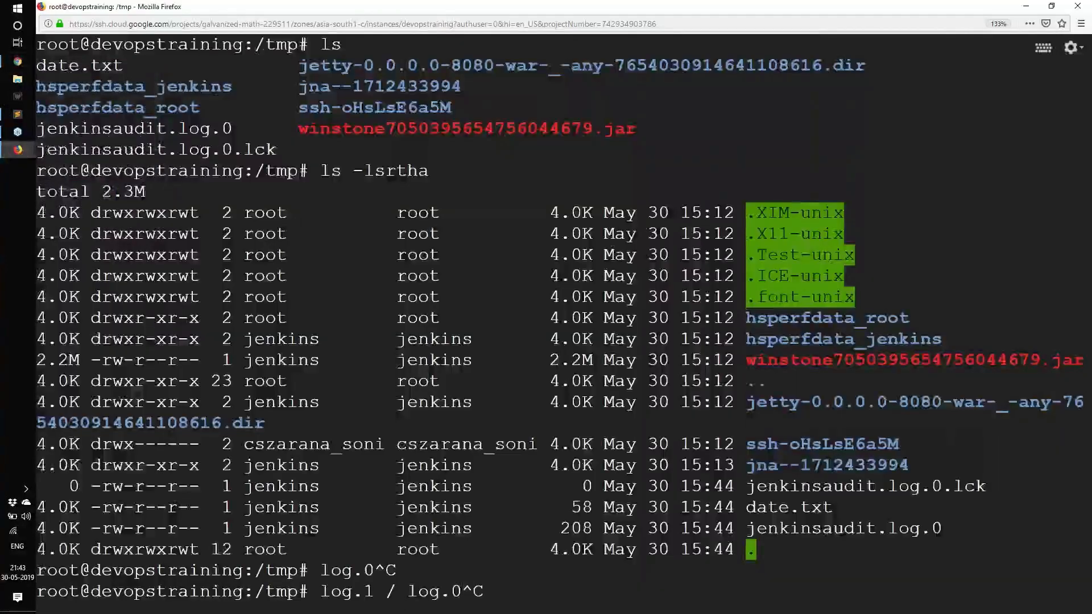
type("clear")
key("Return")
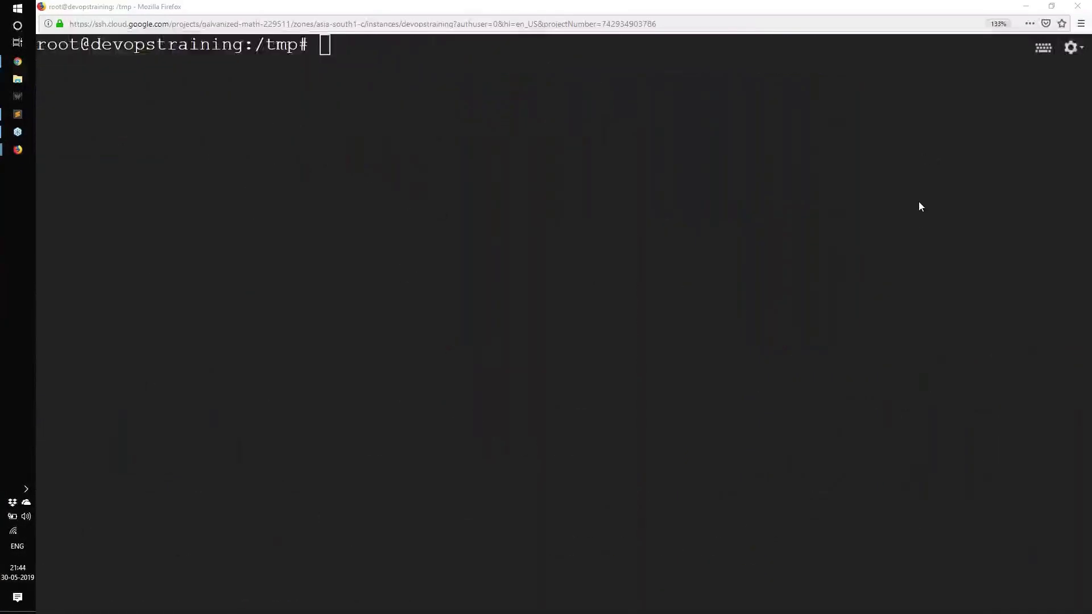
left_click(930, 181)
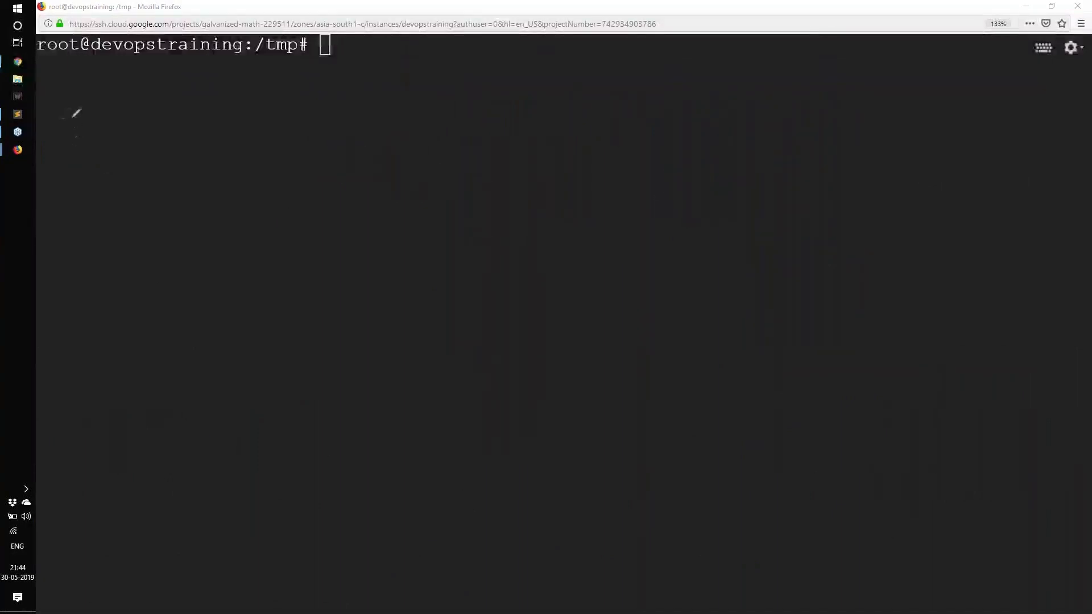
mouse_move(56, 120)
left_mouse_down()
mouse_move(143, 118)
mouse_move(97, 147)
left_mouse_up()
mouse_move(178, 97)
left_mouse_down()
mouse_move(193, 156)
mouse_move(233, 180)
left_mouse_up()
mouse_move(213, 117)
left_mouse_down()
mouse_move(246, 149)
mouse_move(224, 155)
mouse_move(302, 139)
mouse_move(390, 162)
left_mouse_up()
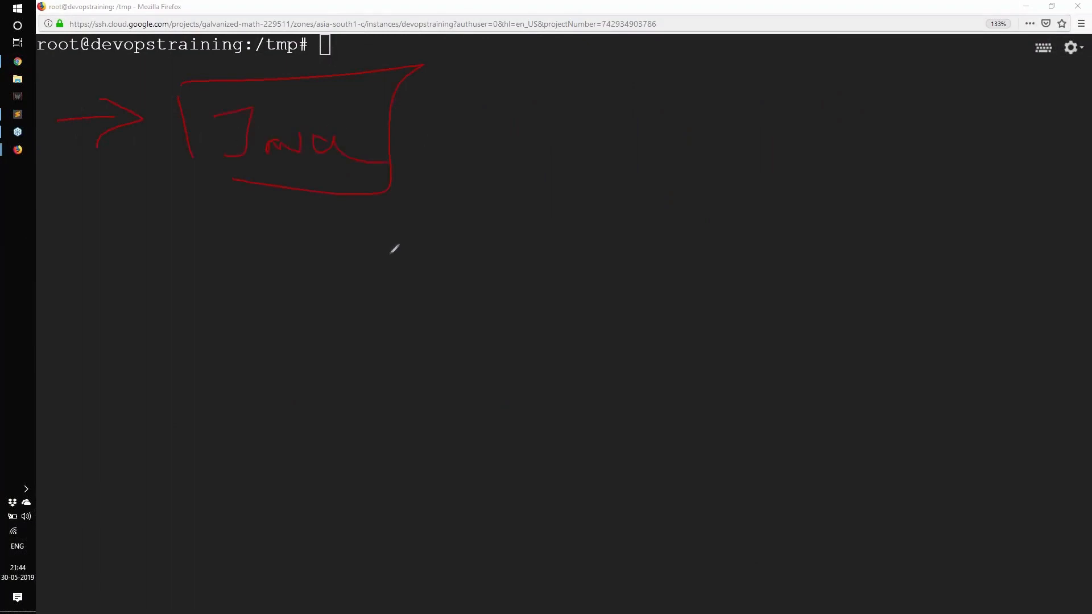
mouse_move(338, 336)
left_mouse_down()
mouse_move(353, 496)
mouse_move(420, 334)
mouse_move(329, 468)
left_mouse_up()
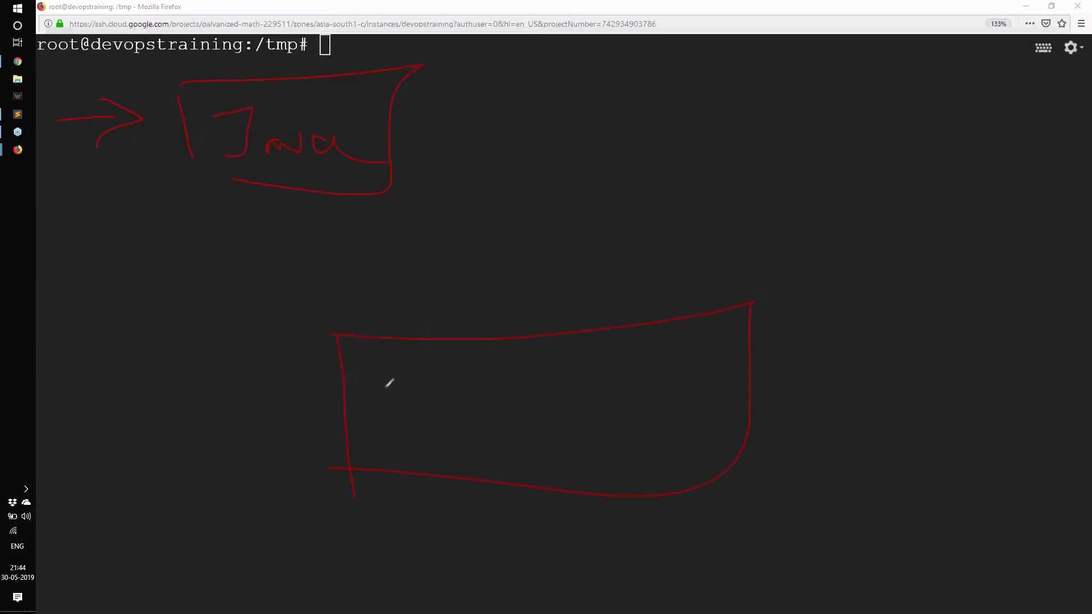
mouse_move(385, 382)
left_mouse_down()
mouse_move(418, 442)
mouse_move(398, 455)
left_mouse_up()
left_click_drag(467, 427, 475, 429)
left_click_drag(482, 376, 524, 459)
left_click_drag(515, 415, 524, 441)
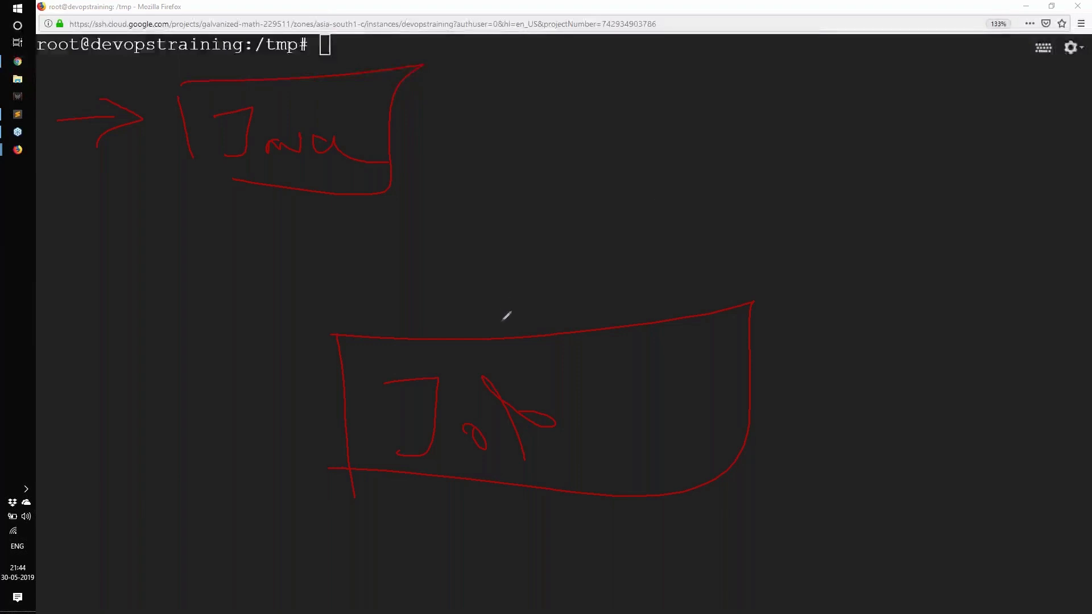
mouse_move(513, 336)
left_mouse_down()
mouse_move(478, 247)
mouse_move(395, 155)
mouse_move(451, 175)
left_mouse_up()
mouse_move(57, 305)
left_mouse_down()
mouse_move(190, 273)
mouse_move(91, 371)
left_mouse_up()
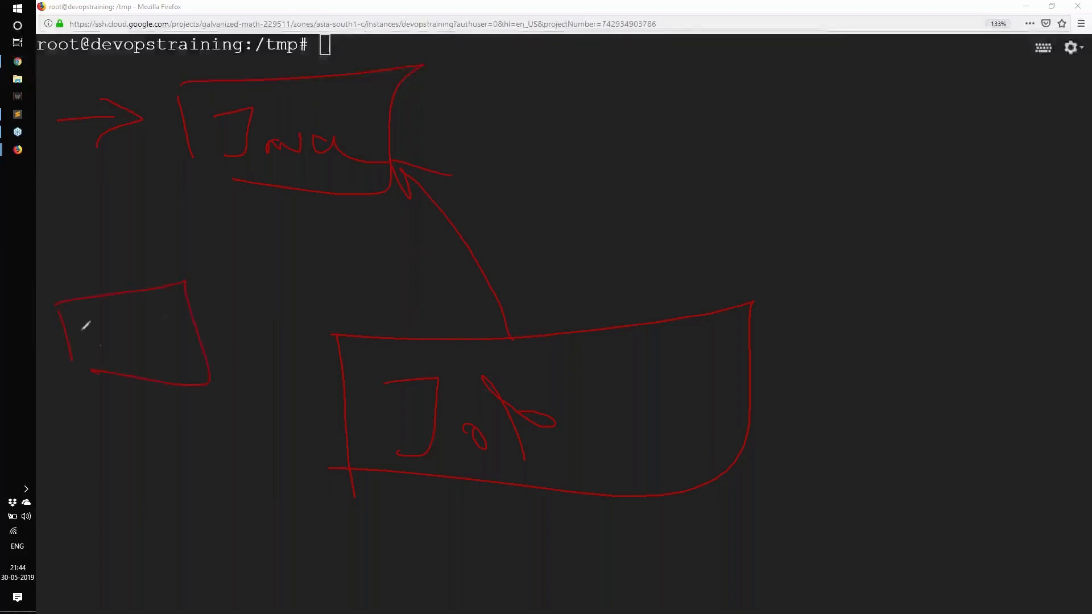
mouse_move(82, 327)
left_mouse_down()
mouse_move(88, 342)
mouse_move(150, 320)
mouse_move(170, 350)
left_mouse_up()
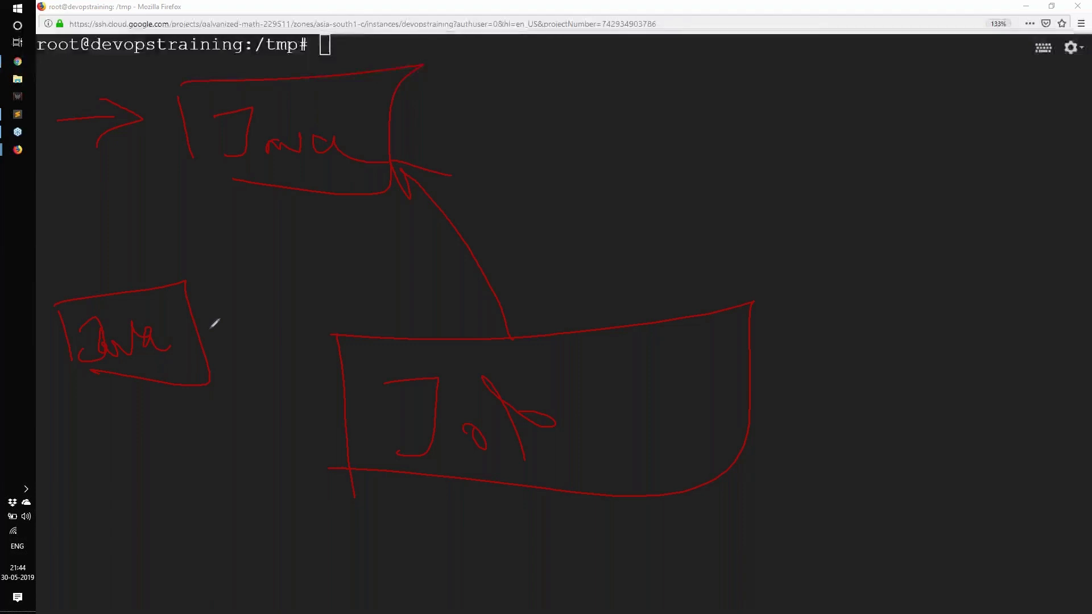
mouse_move(549, 79)
left_mouse_down()
mouse_move(575, 116)
mouse_move(737, 92)
mouse_move(819, 161)
left_mouse_up()
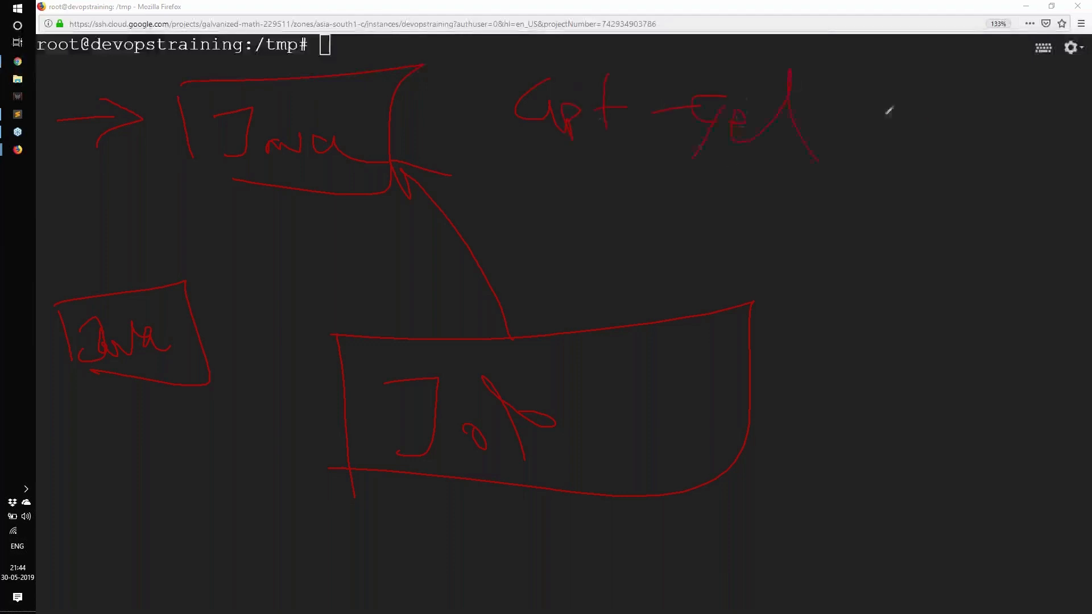
left_click_drag(802, 123, 924, 121)
left_click_drag(884, 153, 597, 188)
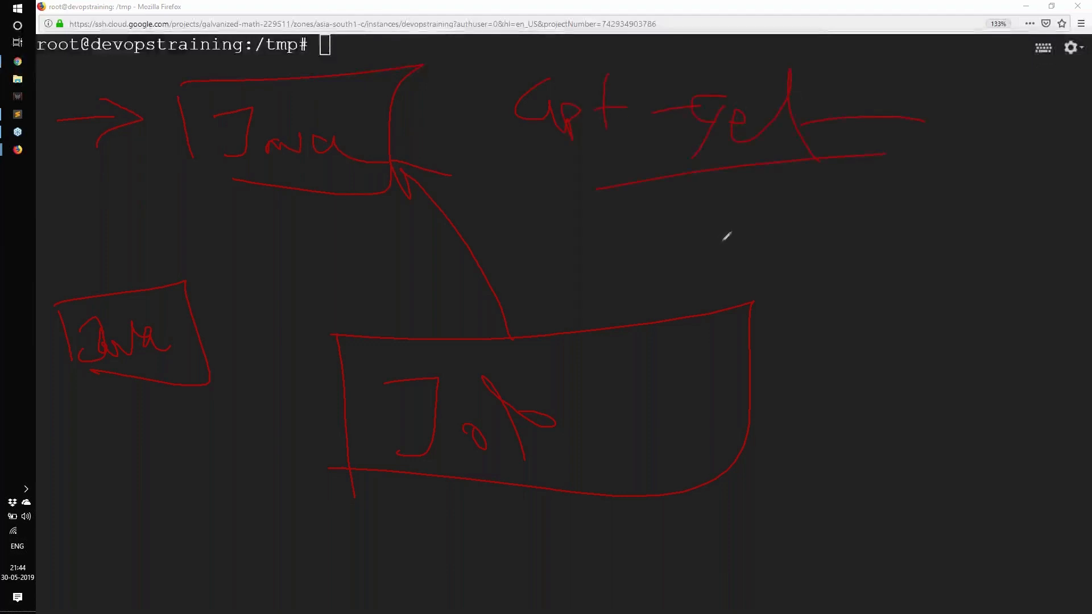
left_click_drag(529, 336, 697, 168)
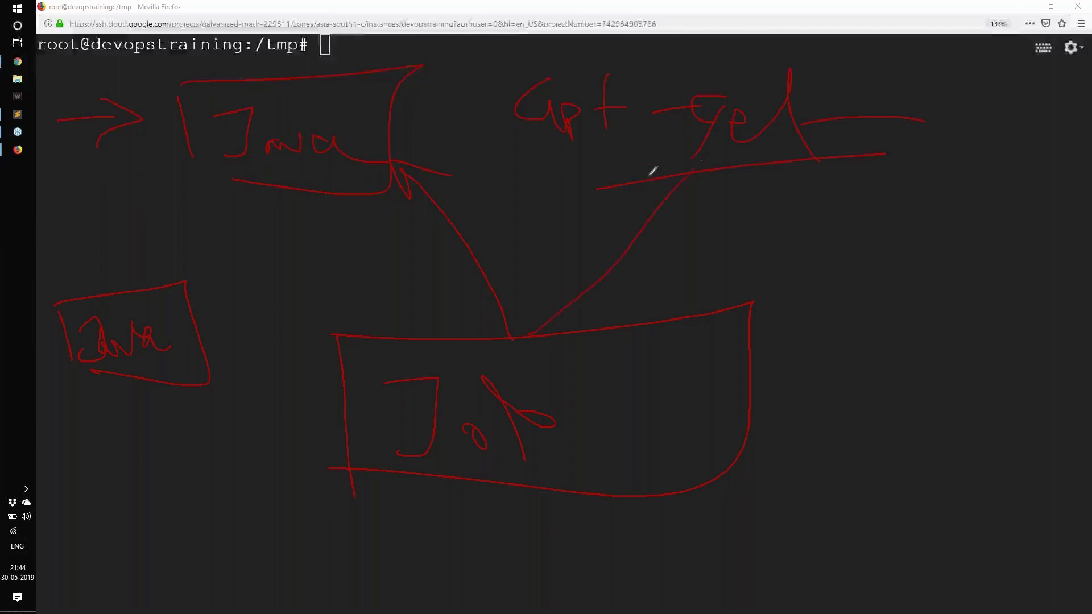
left_click_drag(629, 175, 709, 245)
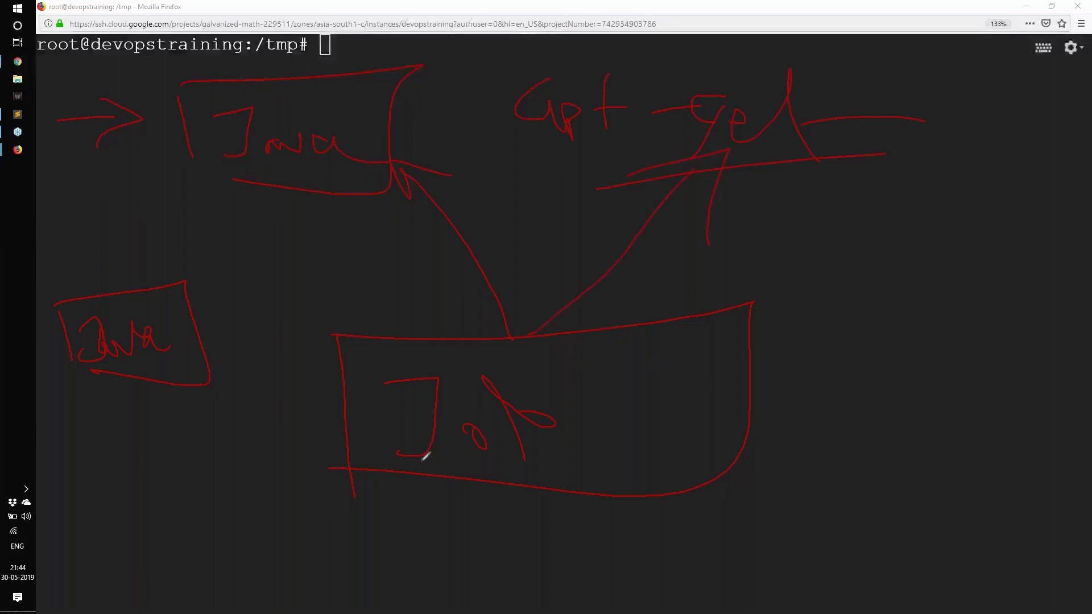
left_click_drag(344, 437, 193, 454)
left_click_drag(193, 425, 227, 490)
left_click_drag(51, 501, 85, 600)
left_click_drag(54, 512, 145, 519)
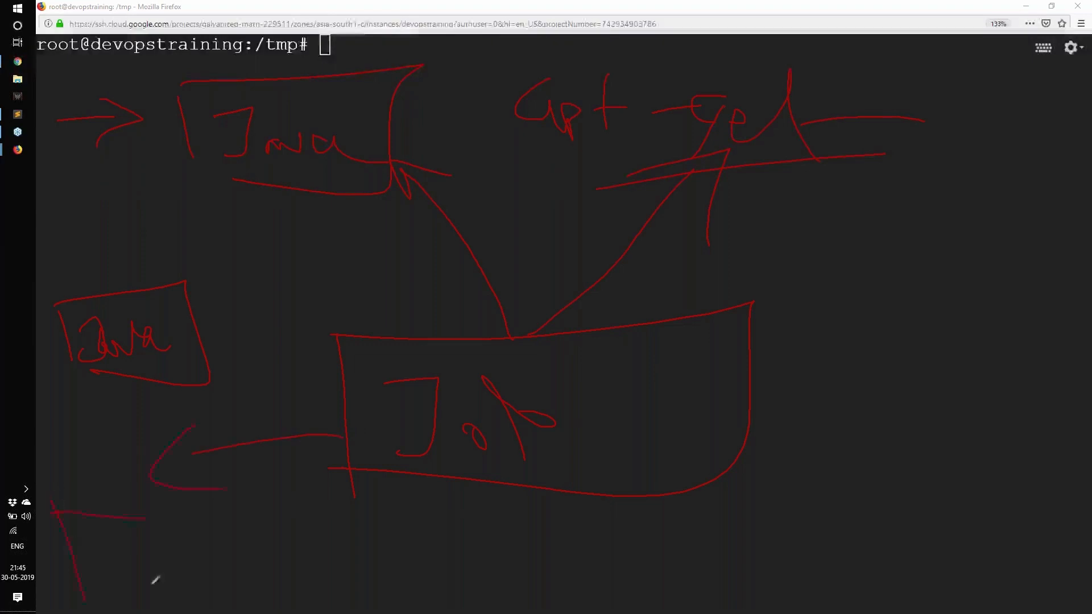
mouse_move(154, 580)
left_mouse_down()
mouse_move(97, 558)
mouse_move(126, 558)
mouse_move(185, 601)
left_mouse_up()
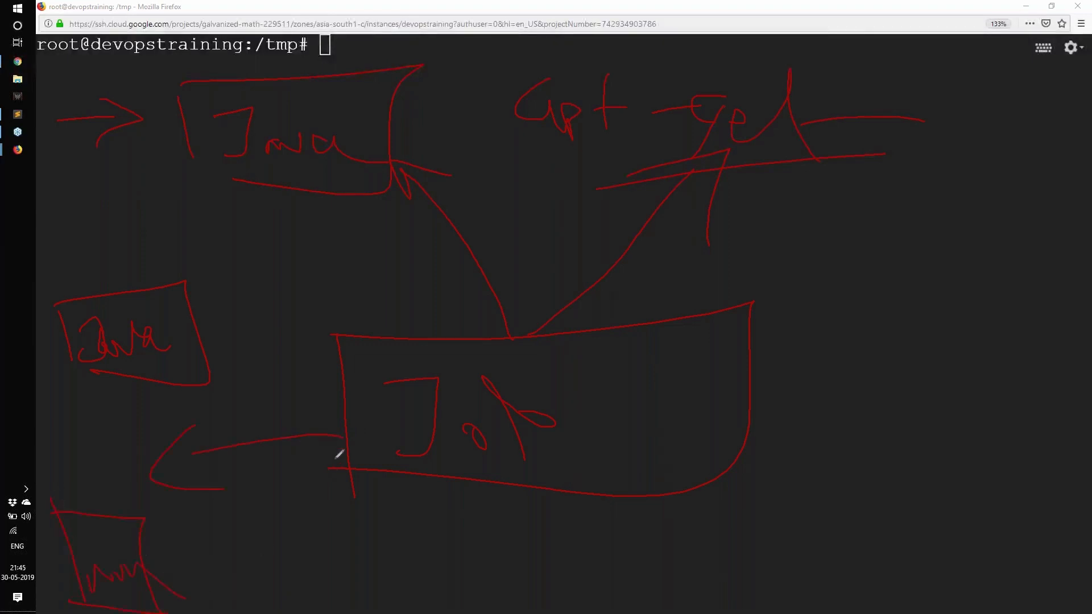
left_click_drag(317, 443, 132, 566)
left_click_drag(172, 475, 167, 567)
left_click(946, 230)
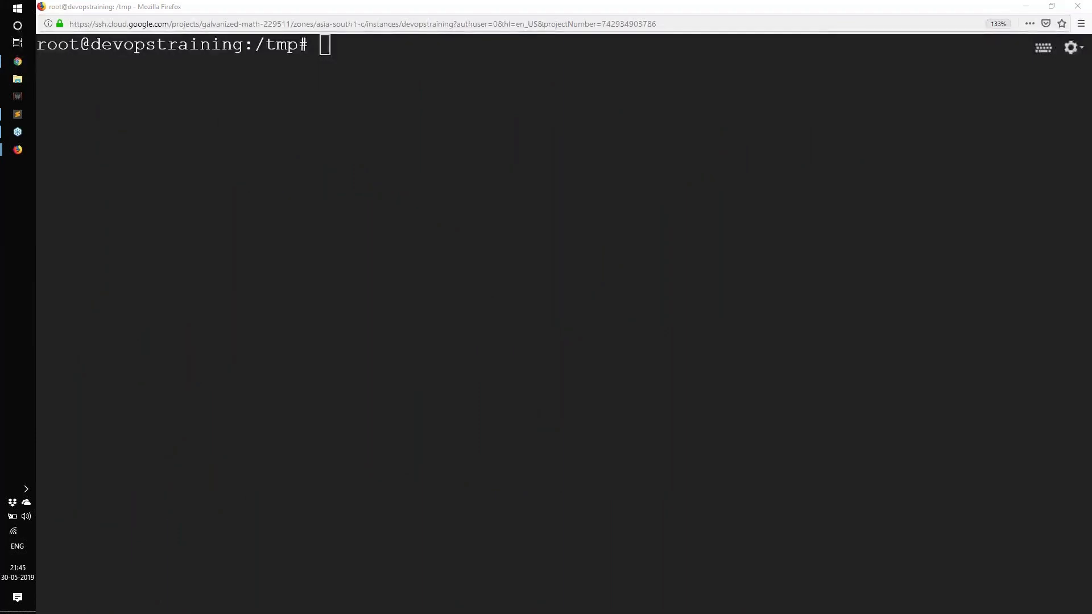
left_click(474, 146)
left_click(612, 497)
key("ctrl+2")
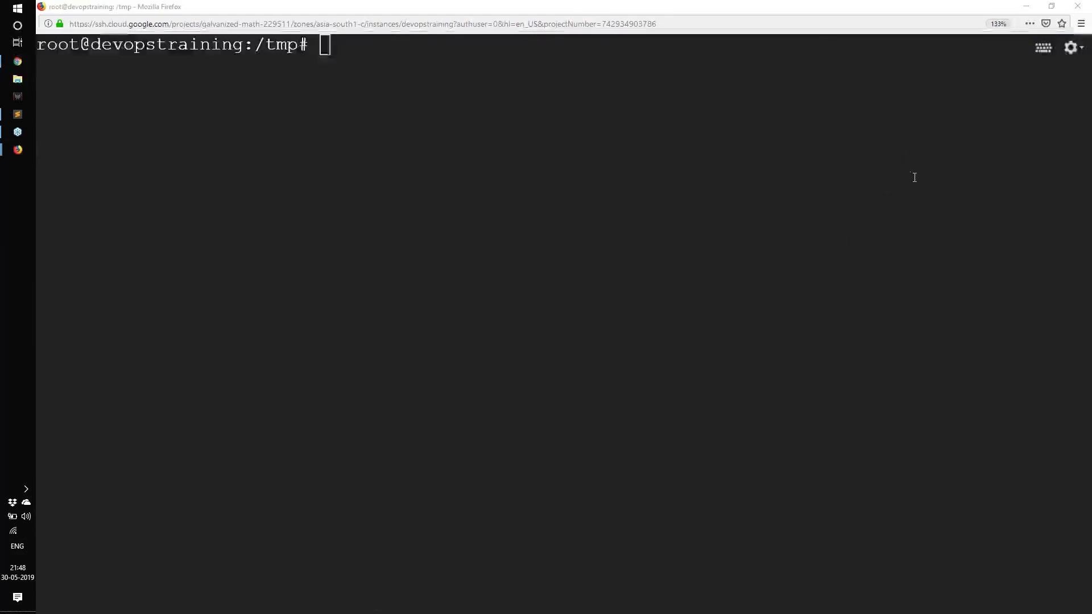
mouse_move(114, 131)
left_mouse_down()
mouse_move(137, 169)
mouse_move(200, 178)
mouse_move(221, 283)
left_mouse_up()
mouse_move(136, 329)
left_mouse_down()
mouse_move(207, 325)
mouse_move(236, 336)
mouse_move(329, 312)
left_mouse_up()
mouse_move(114, 438)
left_mouse_down()
mouse_move(161, 398)
mouse_move(264, 434)
mouse_move(342, 419)
left_mouse_up()
left_click_drag(349, 119, 388, 297)
left_click_drag(437, 607, 431, 613)
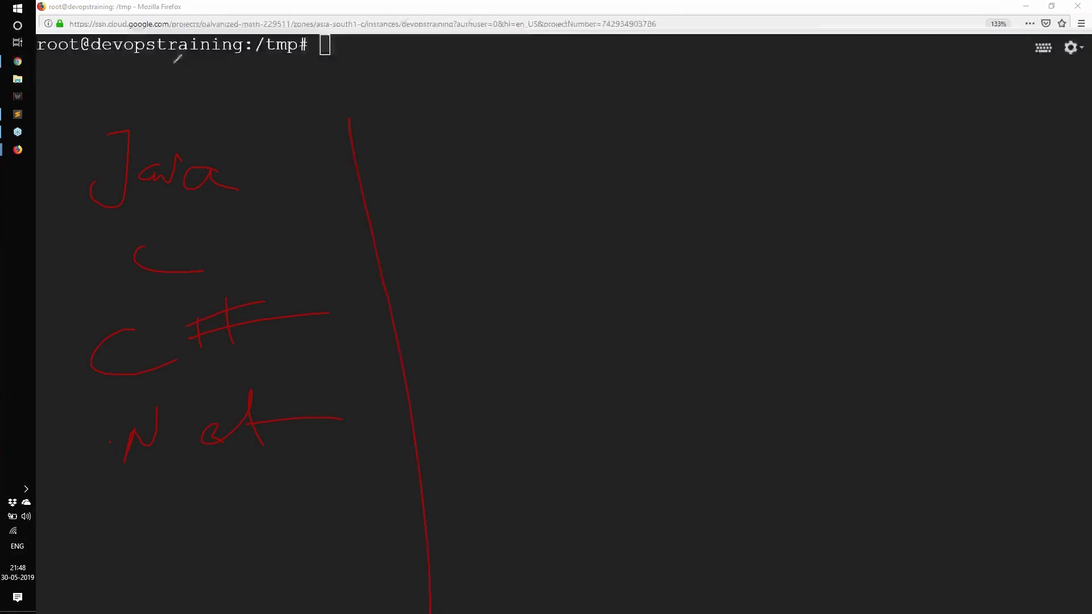
mouse_move(173, 64)
left_mouse_down()
mouse_move(221, 91)
mouse_move(246, 90)
mouse_move(273, 68)
mouse_move(385, 82)
left_mouse_up()
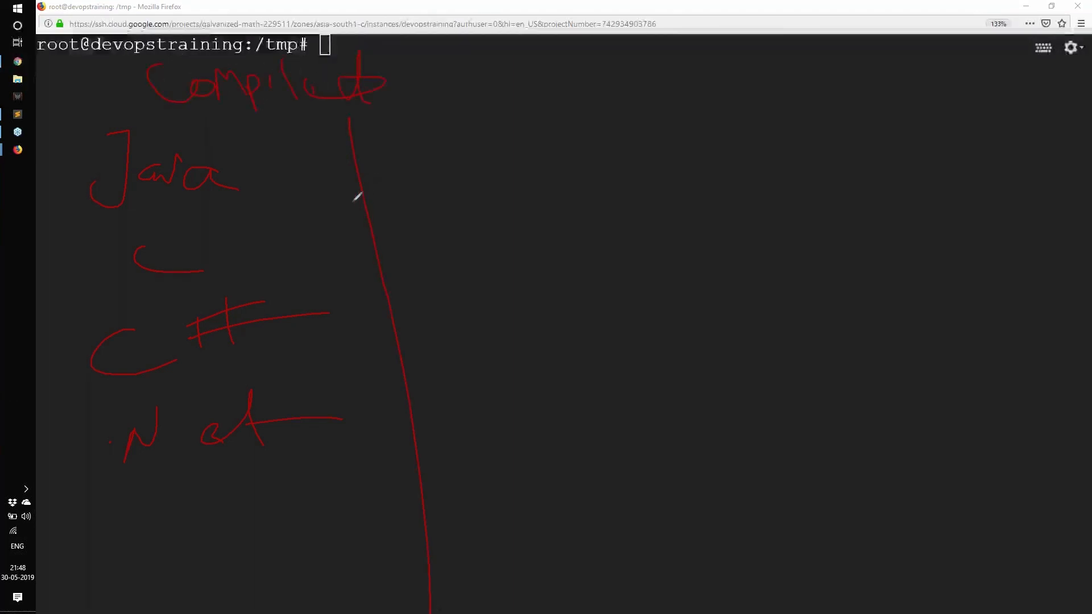
left_click_drag(174, 139, 343, 114)
left_click_drag(206, 117, 344, 108)
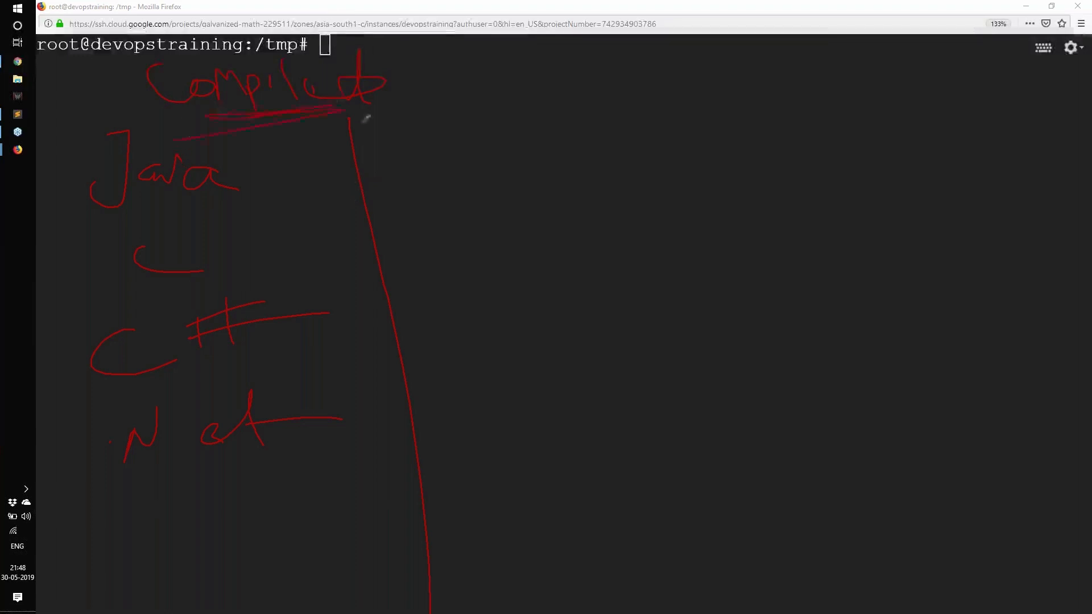
left_click_drag(455, 142, 470, 203)
left_click_drag(458, 164, 523, 118)
left_click_drag(549, 91, 621, 188)
left_click_drag(624, 127, 611, 171)
left_click_drag(490, 253, 501, 324)
left_click_drag(553, 242, 564, 259)
left_click_drag(579, 238, 566, 294)
left_click_drag(587, 203, 586, 272)
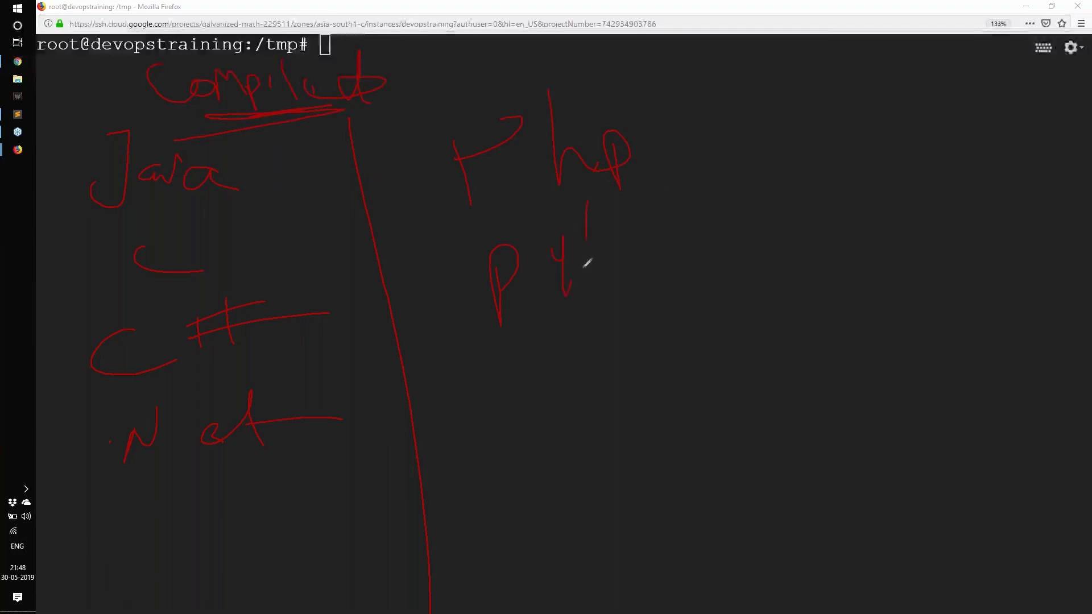
mouse_move(675, 193)
left_mouse_down()
mouse_move(722, 260)
mouse_move(750, 255)
left_mouse_up()
left_click_drag(553, 261, 637, 238)
mouse_move(754, 256)
left_mouse_down()
mouse_move(778, 247)
mouse_move(819, 296)
left_mouse_up()
mouse_move(556, 348)
left_mouse_down()
mouse_move(554, 397)
mouse_move(649, 390)
left_mouse_up()
left_click_drag(671, 353, 674, 365)
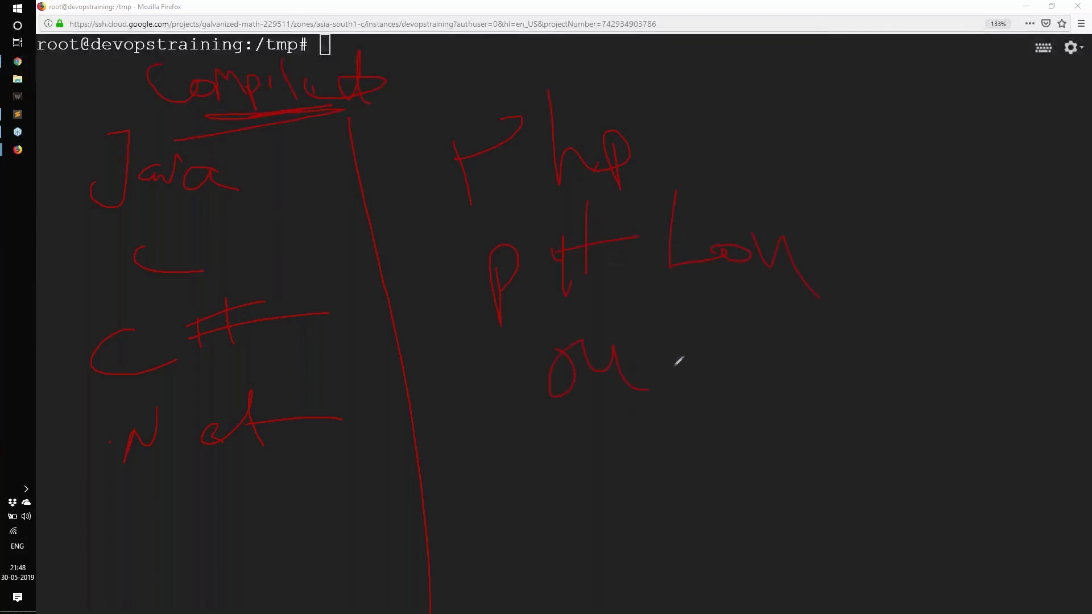
key("Escape")
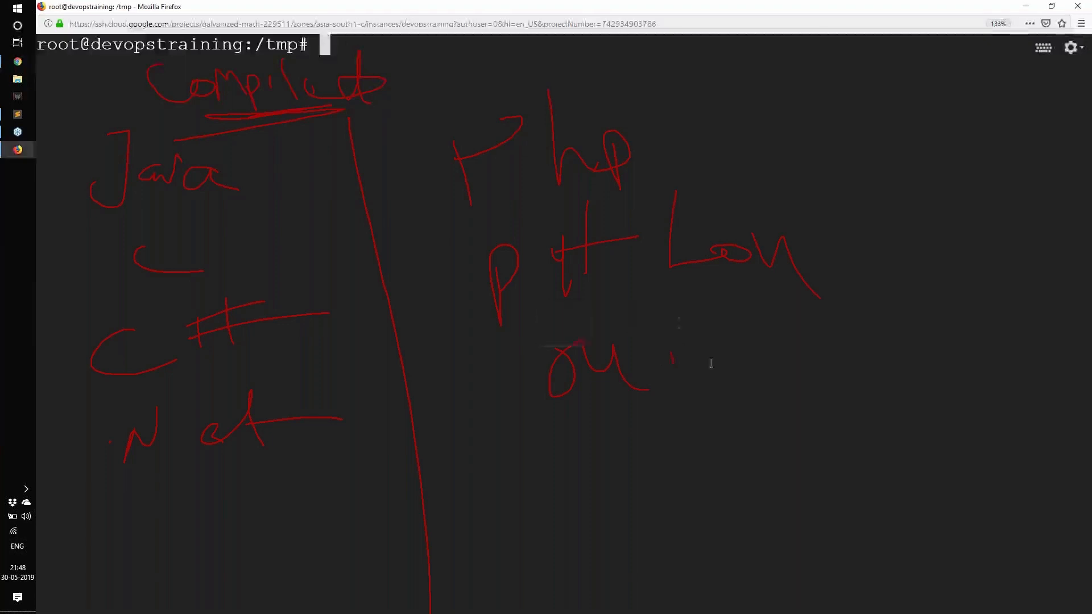
left_click_drag(657, 354, 676, 370)
mouse_move(646, 318)
left_mouse_down()
mouse_move(714, 356)
mouse_move(646, 449)
mouse_move(745, 489)
mouse_move(777, 469)
left_mouse_up()
mouse_move(600, 575)
left_mouse_down()
mouse_move(580, 613)
mouse_move(642, 609)
left_mouse_up()
left_click_drag(697, 572, 751, 597)
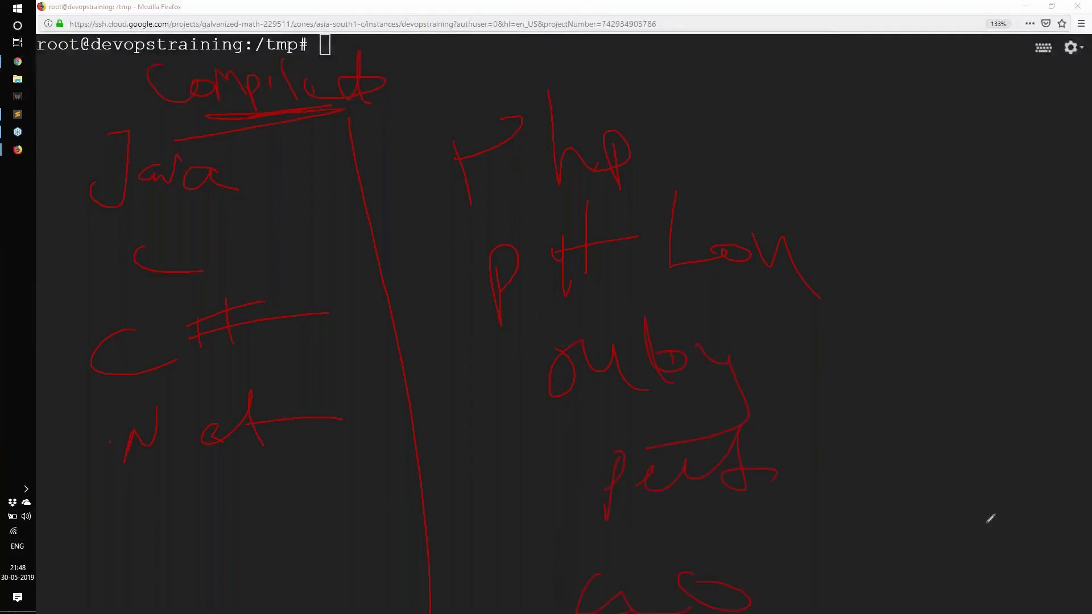
left_click_drag(623, 612, 881, 550)
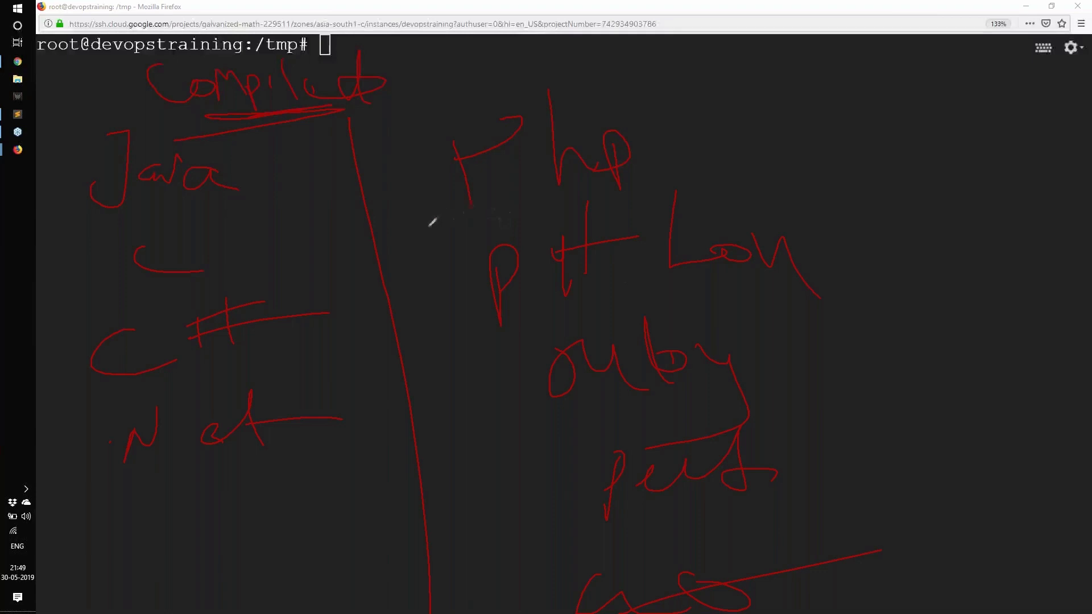
mouse_move(429, 226)
left_mouse_down()
mouse_move(622, 170)
mouse_move(482, 222)
left_mouse_up()
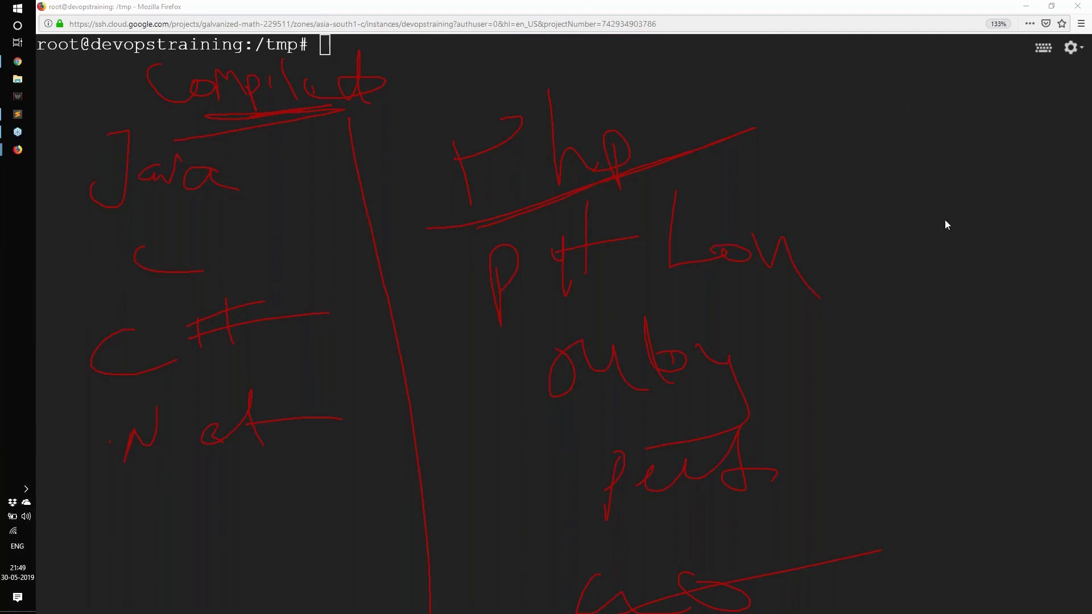
left_click(954, 237)
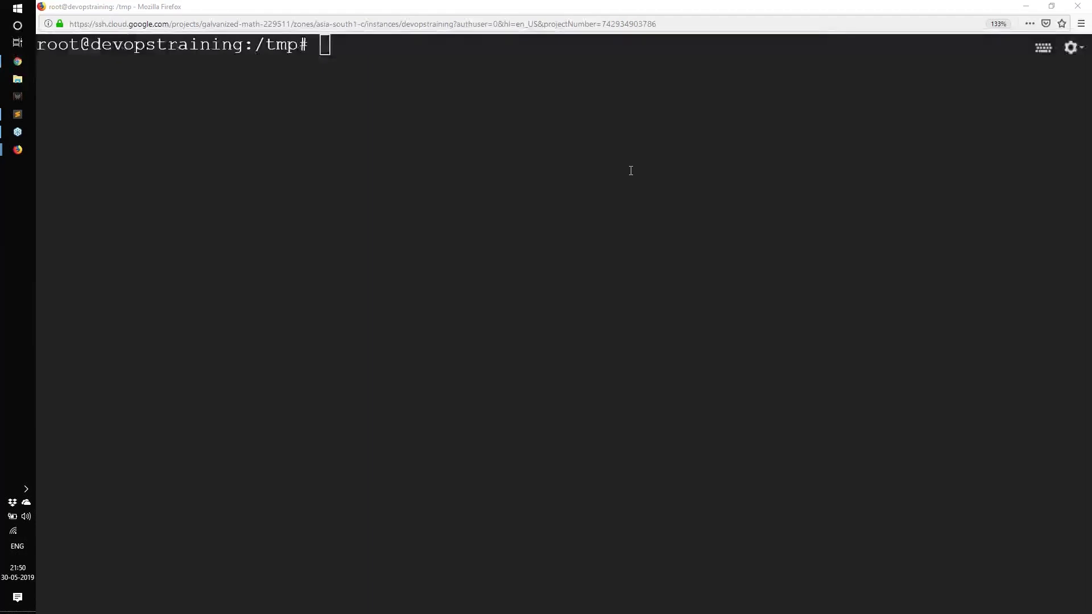
left_click(655, 152)
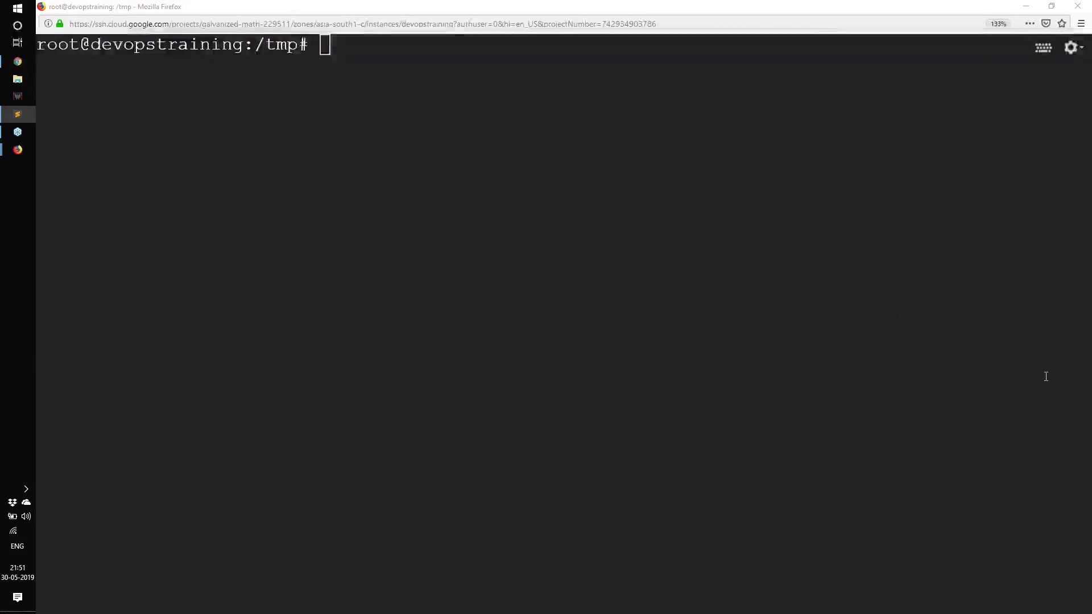
Step: Switch to the Chrome window and close the Jenkins environment variables article tab
left_click(171, 328)
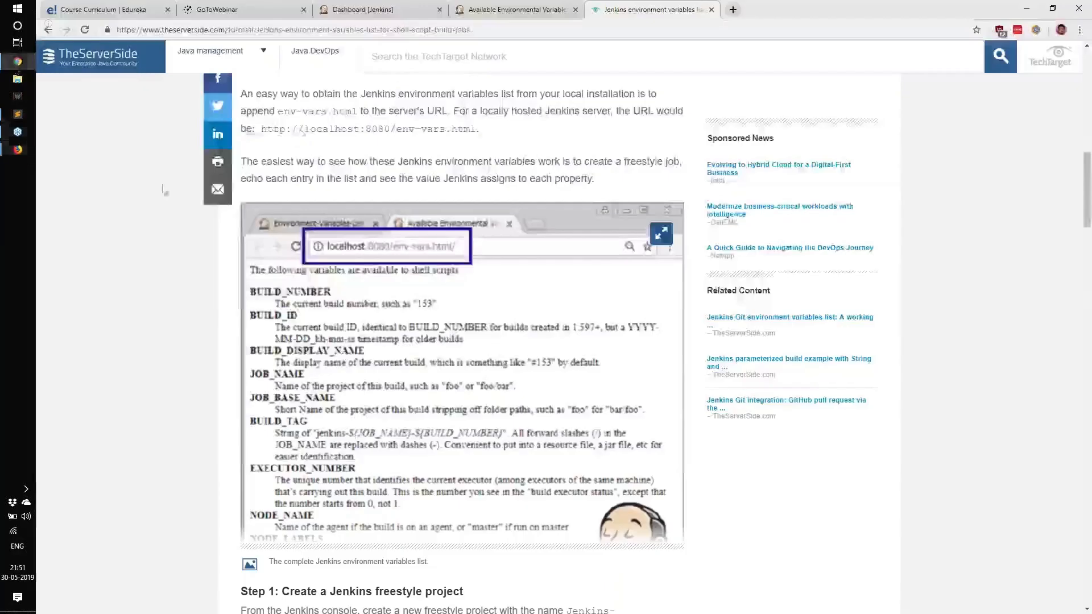
left_click(17, 61)
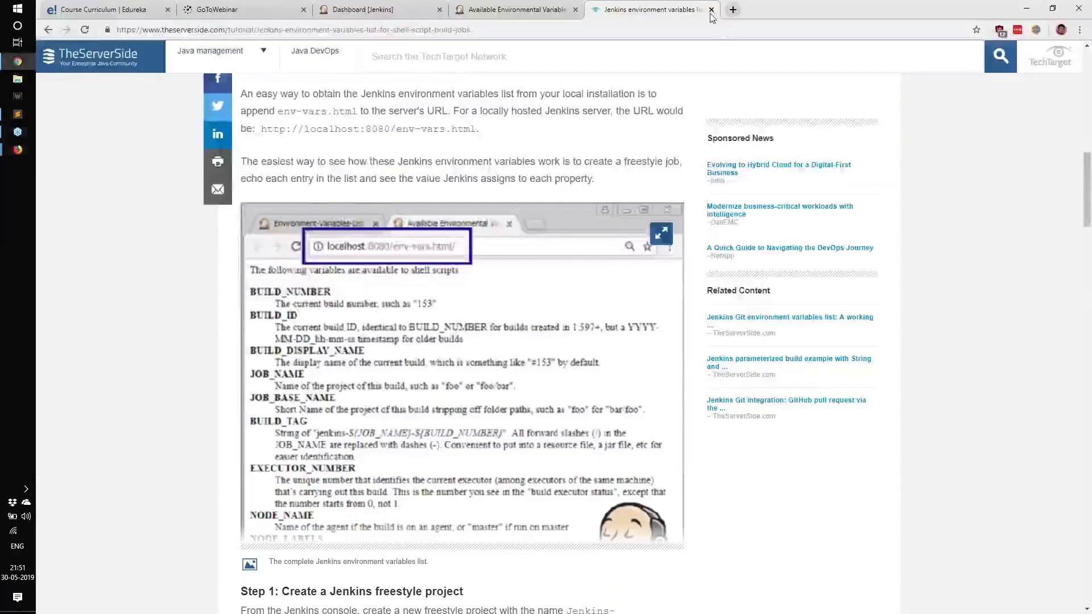
left_click(711, 10)
Step: Open the configuration page of the myjob job from the Jenkins dashboard and review its Build Triggers section
left_click(364, 9)
left_click(125, 57)
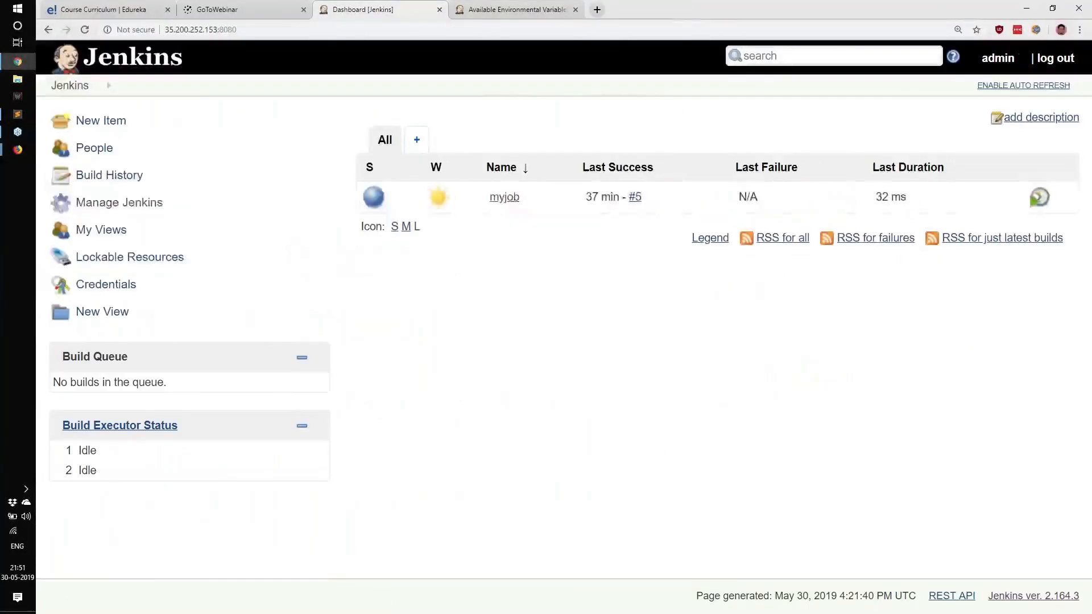
left_click(494, 195)
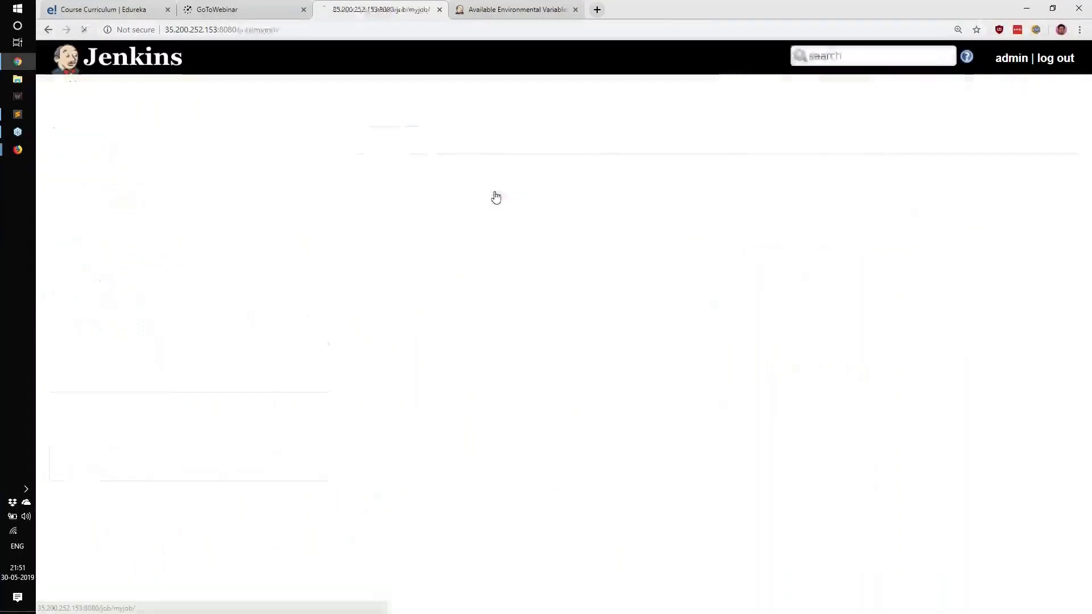
left_click(102, 286)
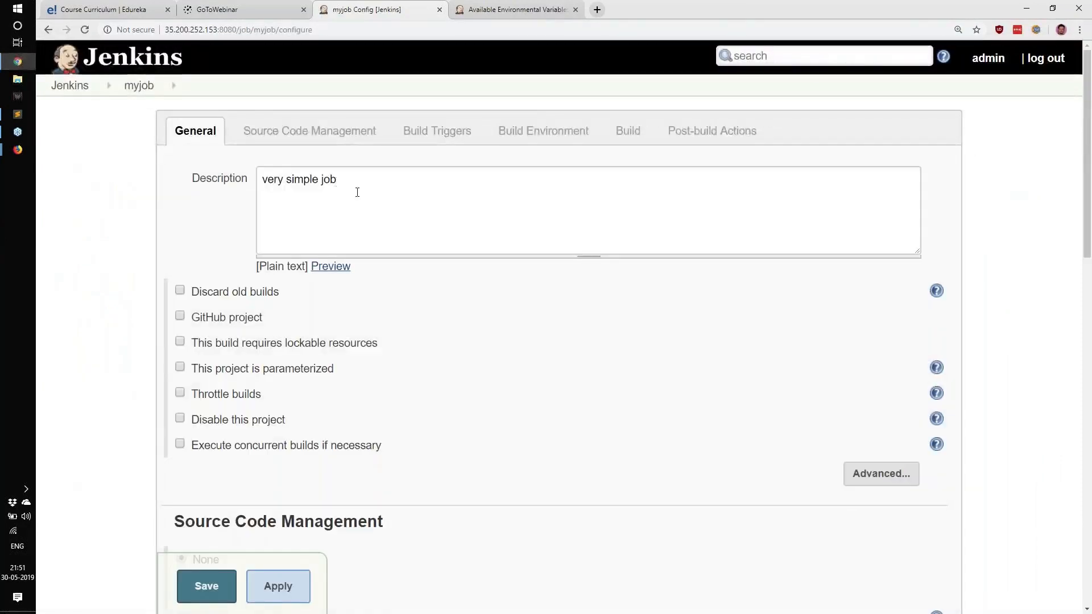
scroll(411, 274, "down", 3)
scroll(407, 273, "down", 1)
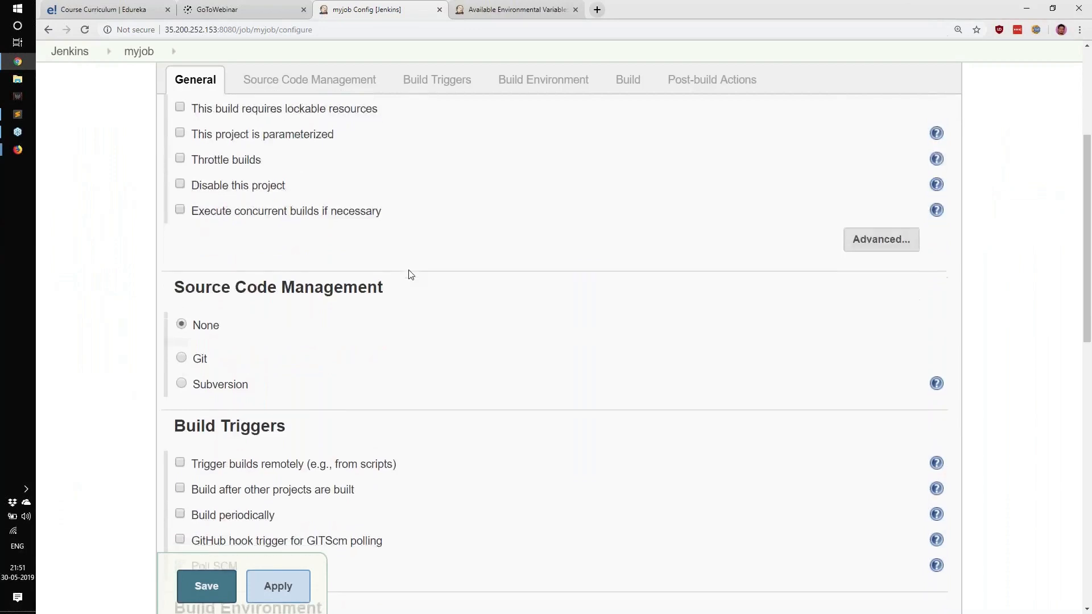
scroll(200, 359, "down", 1)
left_click_drag(186, 376, 328, 386)
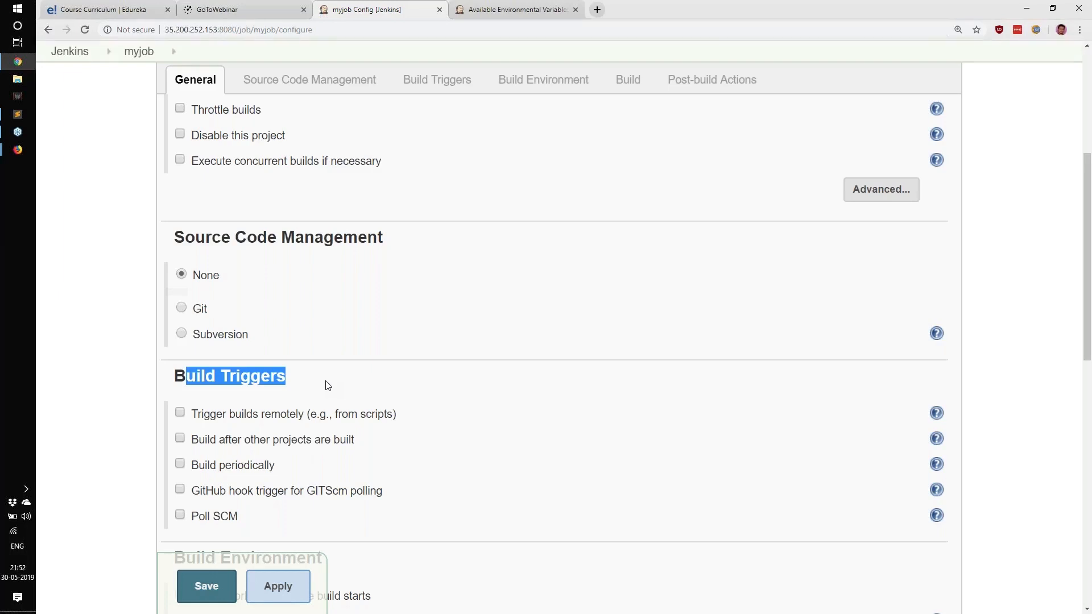
Step: Enable the Build periodically build trigger for myjob
left_click(196, 464)
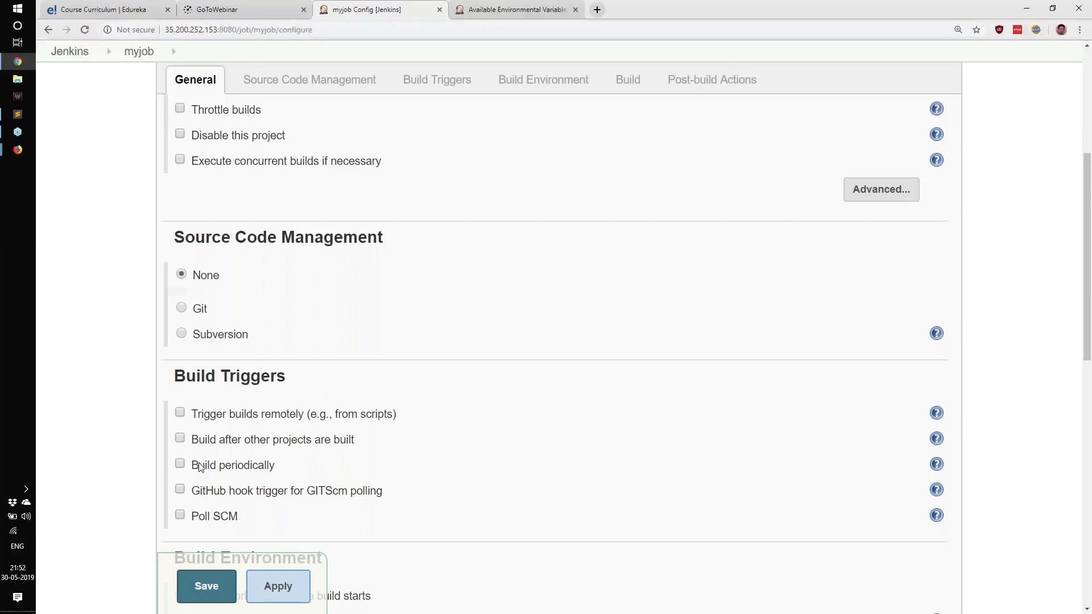
left_click_drag(201, 468, 289, 472)
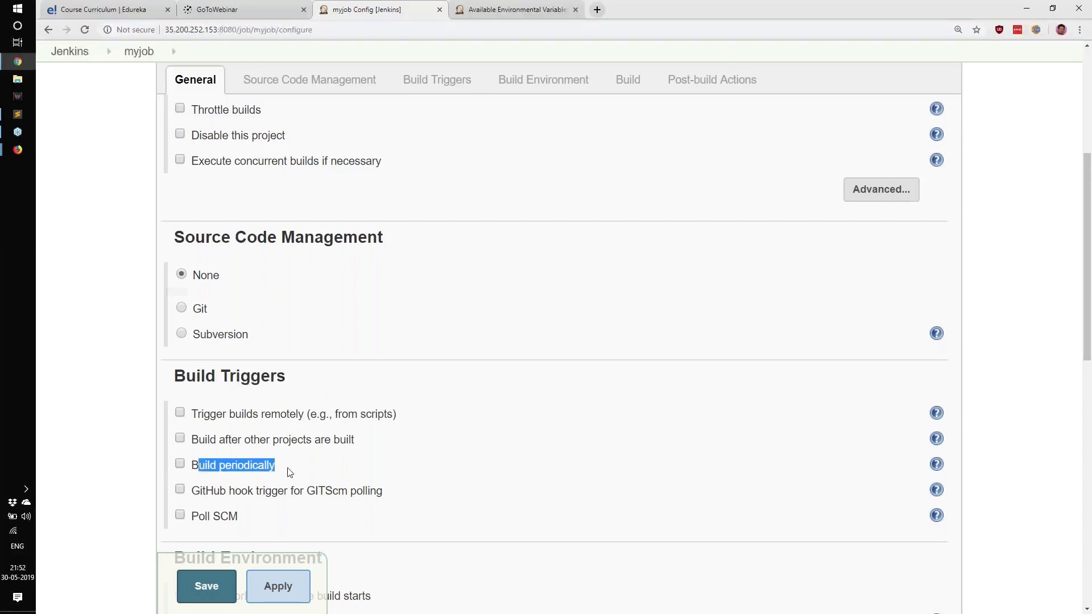
left_click(289, 473)
left_click(180, 463)
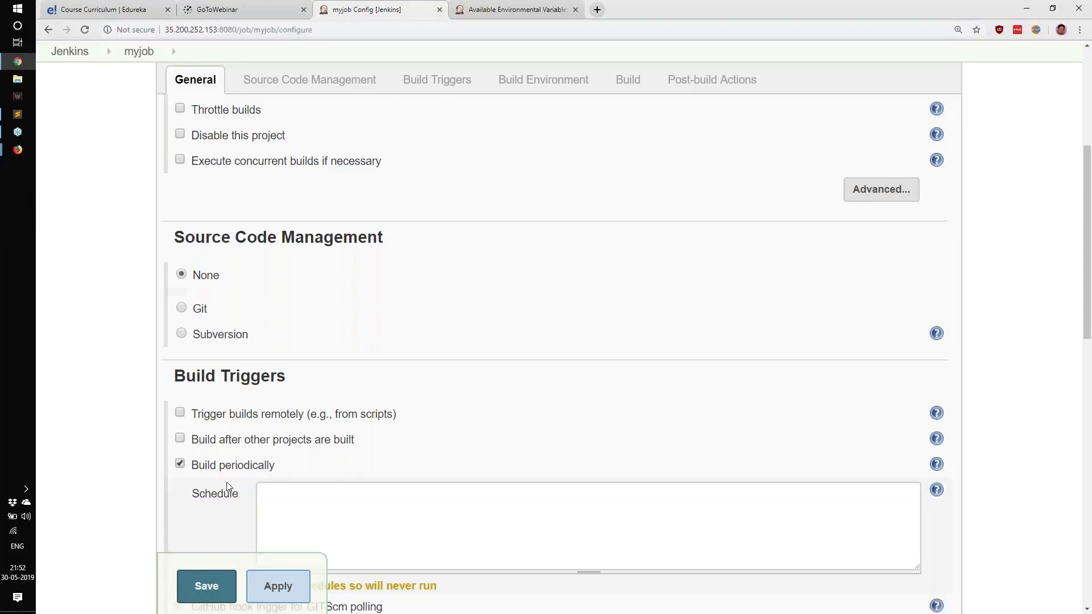
Step: Examine the Schedule field and the Execute shell command in the Build section
scroll(228, 487, "down", 3)
left_click_drag(282, 416, 437, 415)
left_click(334, 342)
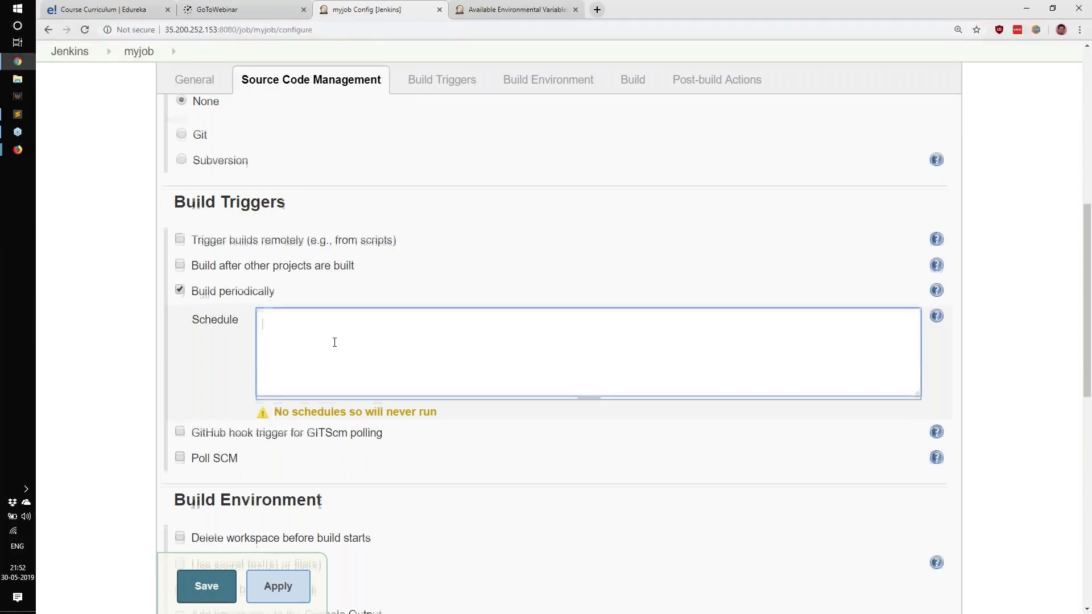
scroll(334, 342, "down", 2)
scroll(335, 343, "down", 4)
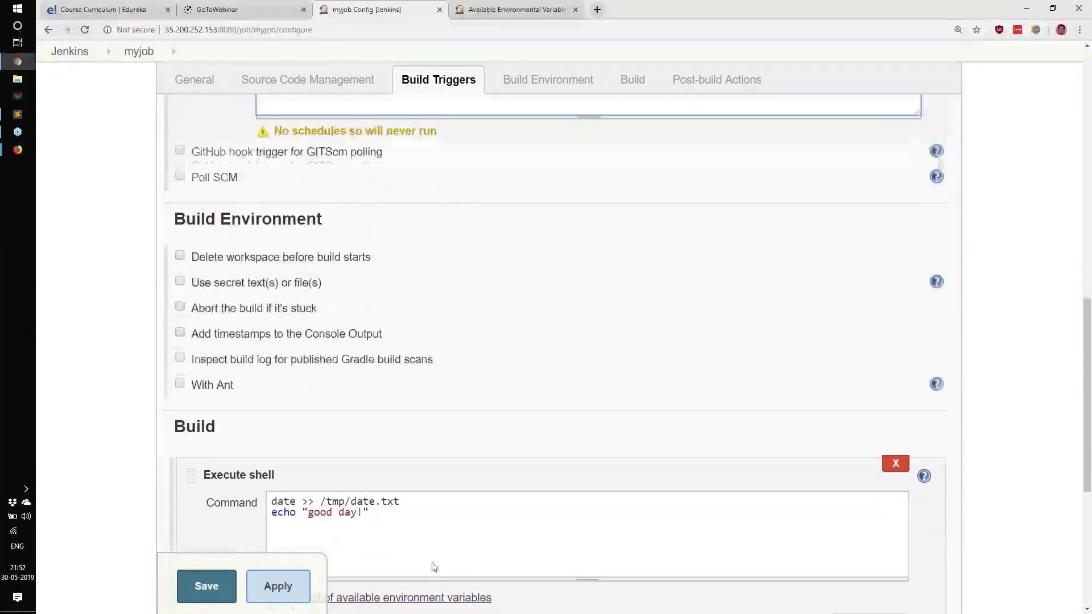
left_click_drag(427, 540, 272, 502)
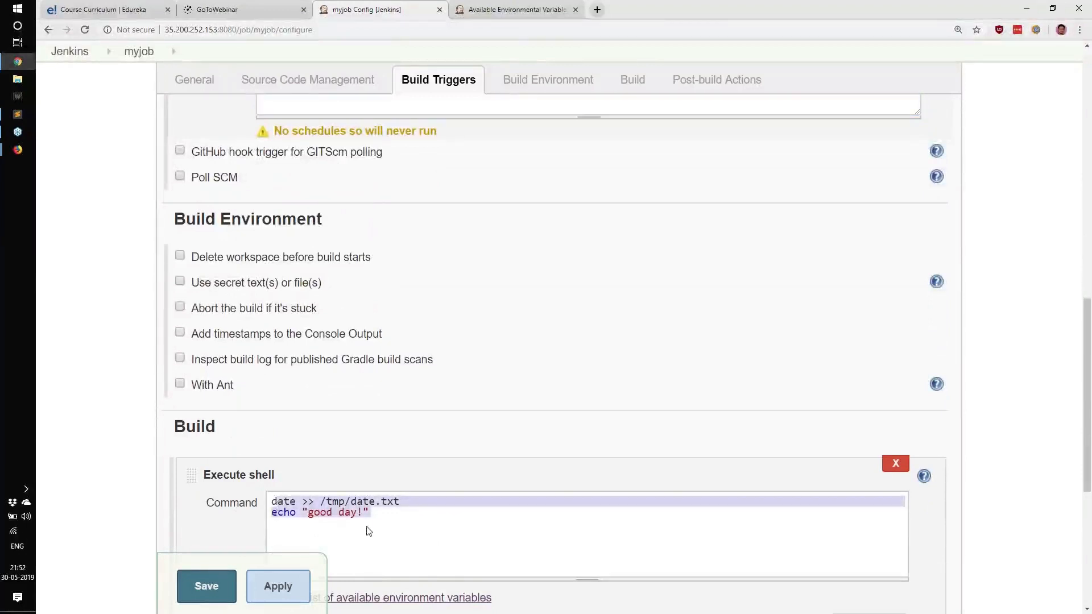
left_click_drag(368, 527, 267, 500)
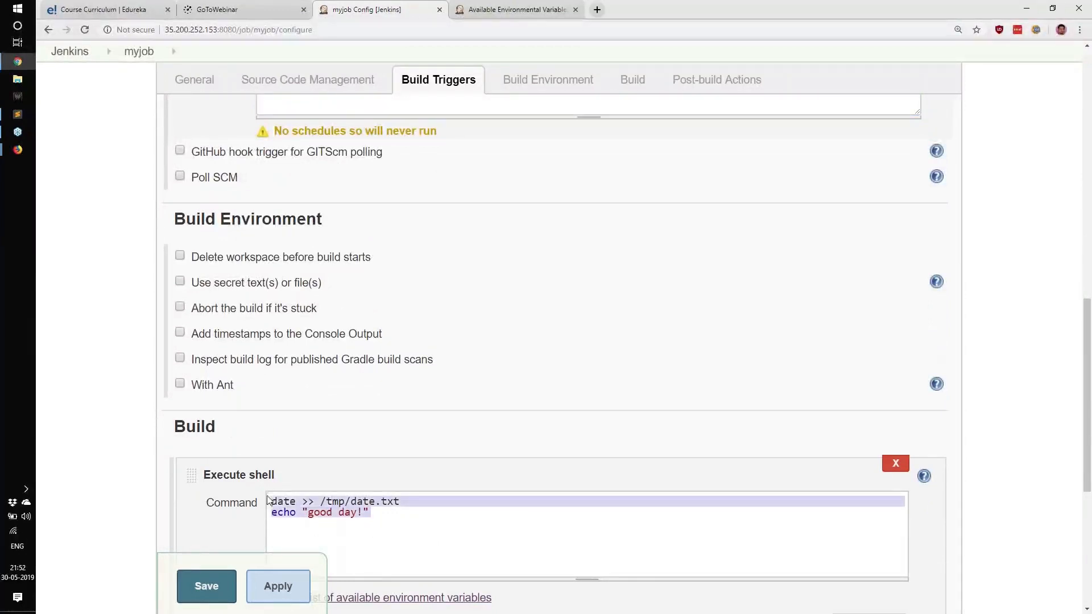
left_click(419, 527)
Step: Enter "run saturday midnight" in the Build periodically schedule field
scroll(419, 527, "up", 3)
left_click(263, 208)
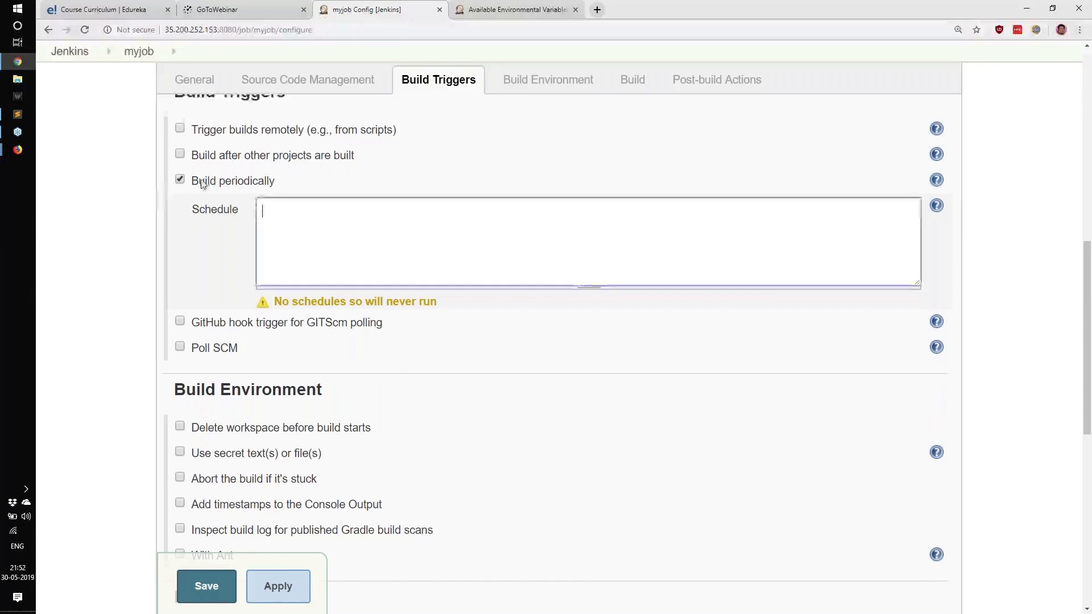
left_click_drag(205, 181, 308, 201)
left_click(339, 263)
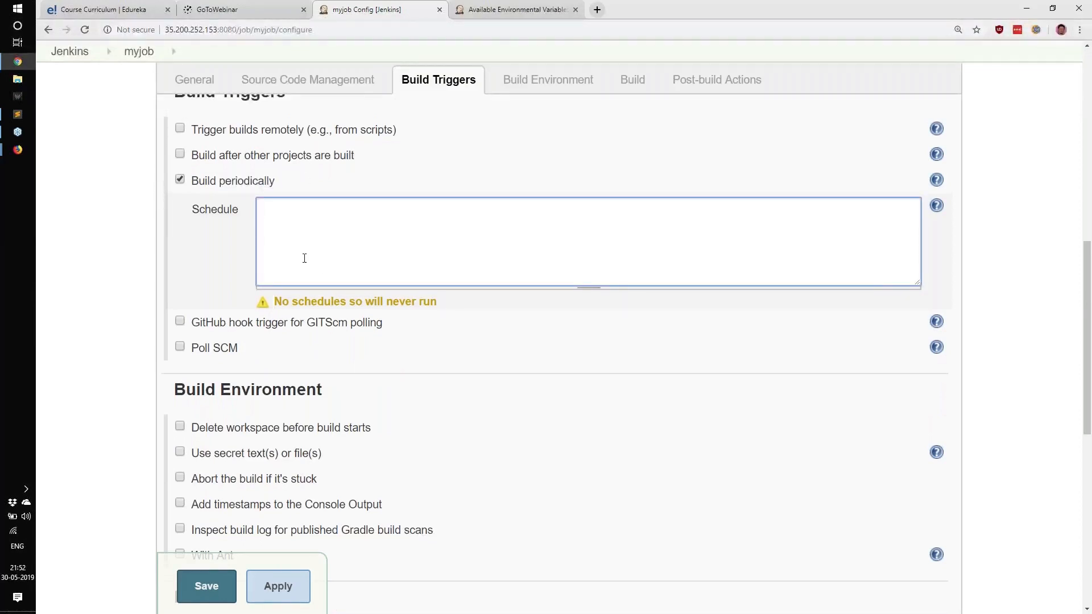
type("run saturday mid")
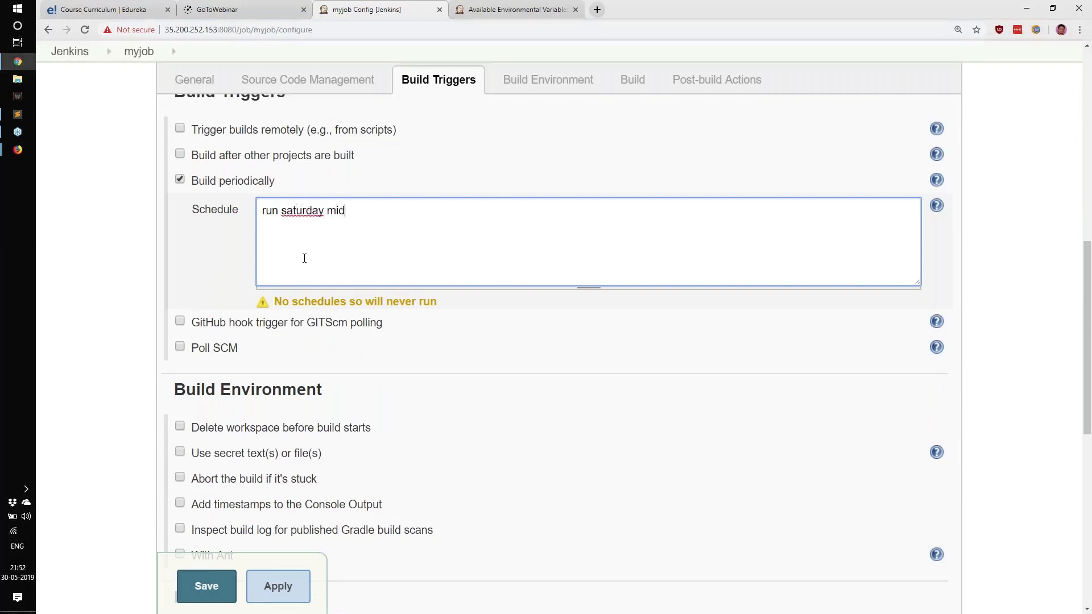
type("night")
Step: Search Google for "scheduled tasks winows" in a new tab
key("ctrl+t")
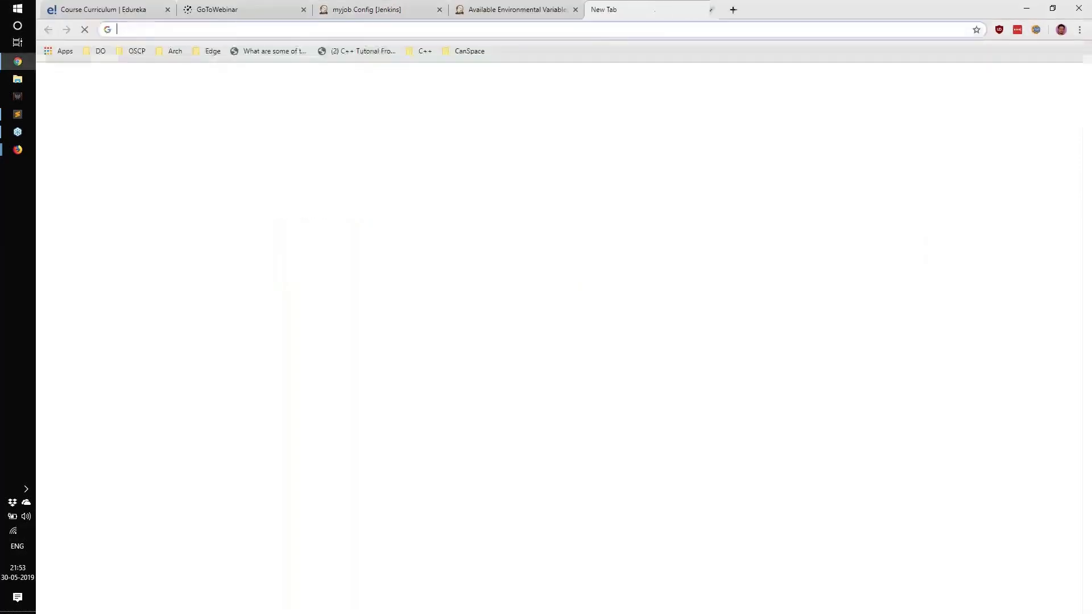
type("schedule")
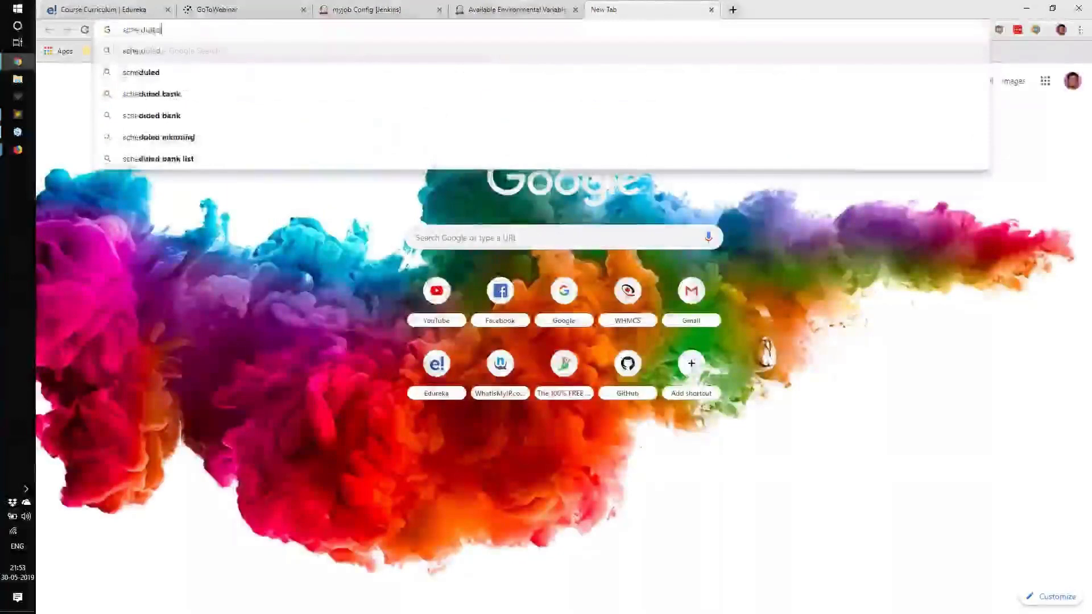
key("ctrl+a")
type("scheedu")
key("BackSpace")
key("BackSpace")
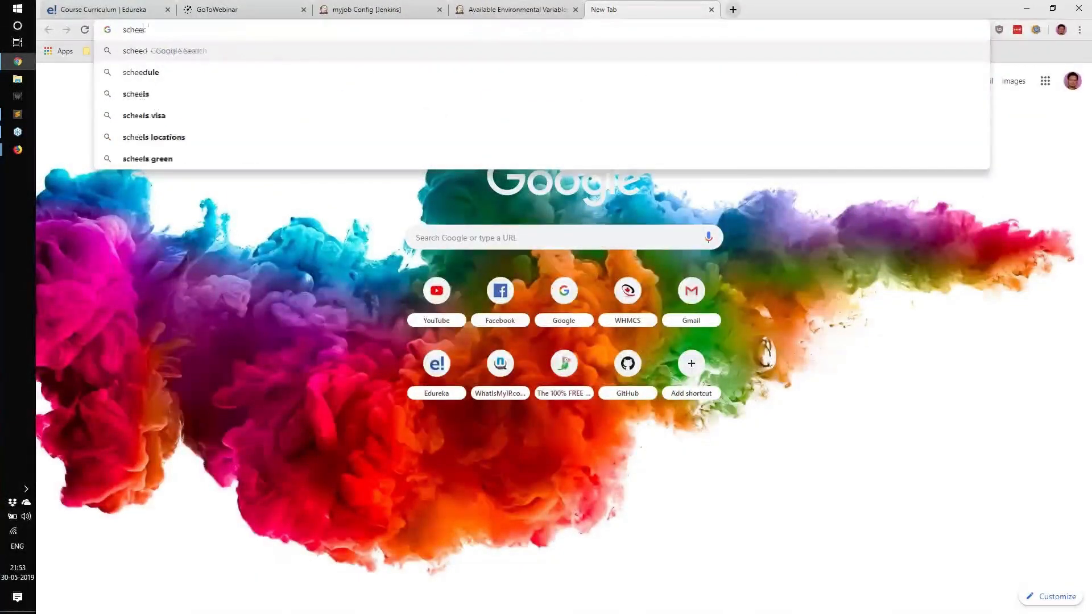
key("BackSpace")
key("ctrl+a")
type("sc")
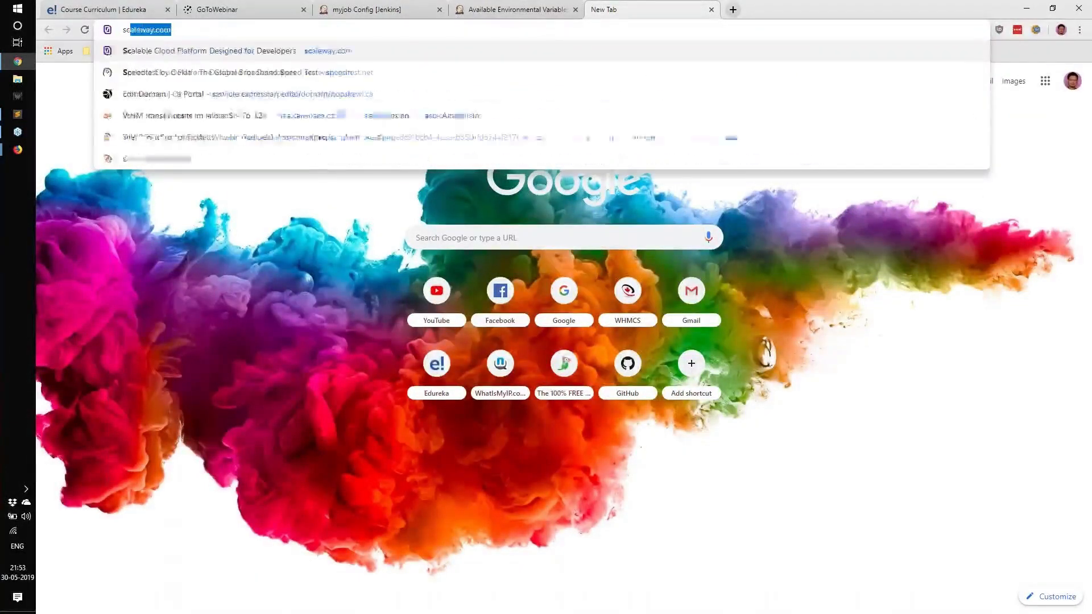
type("heduled tasks win")
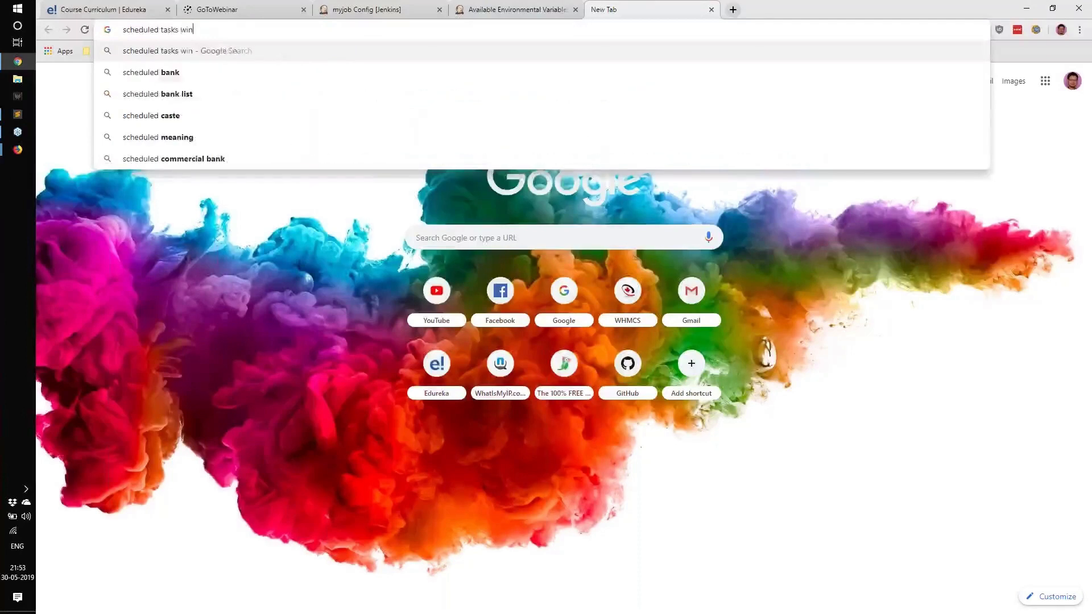
type("ows")
key("Return")
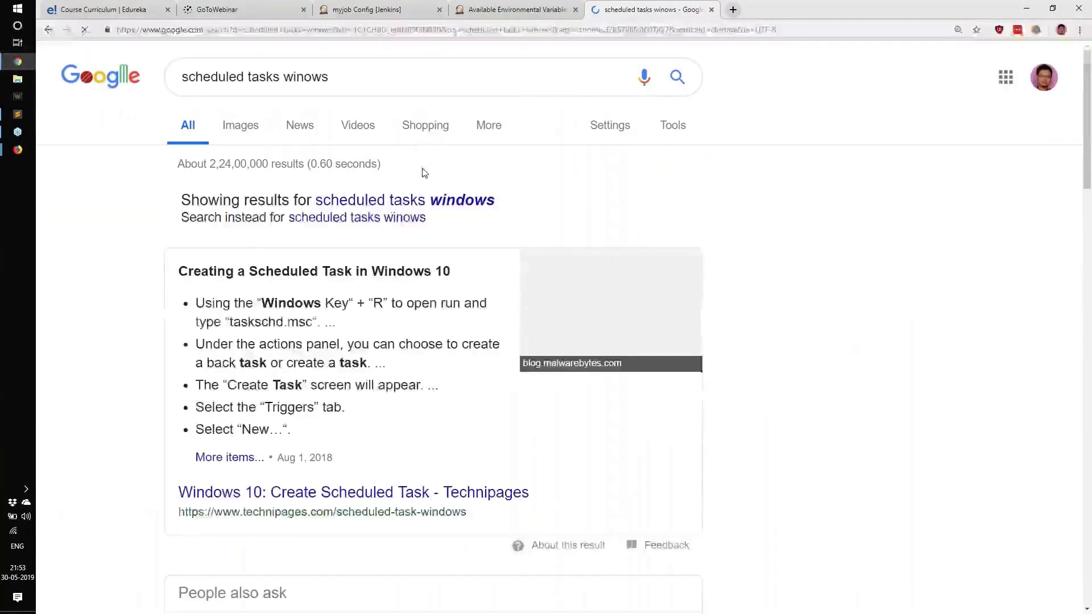
Step: Review the Scheduled Task search result and go back to the Jenkins schedule text
left_click_drag(249, 212, 359, 216)
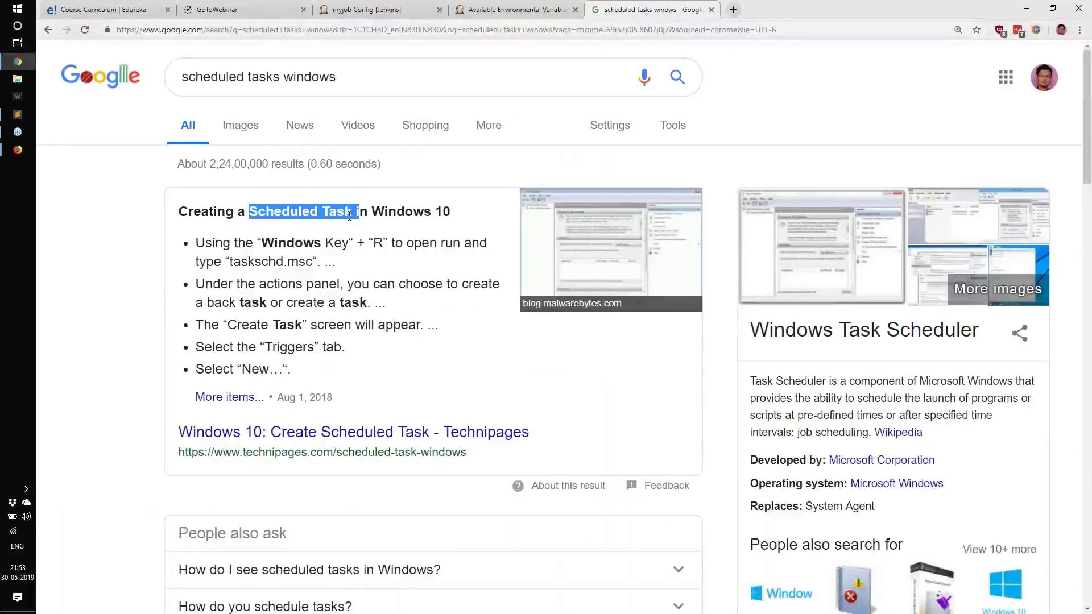
left_click(348, 71)
key("ctrl+a")
left_click(375, 10)
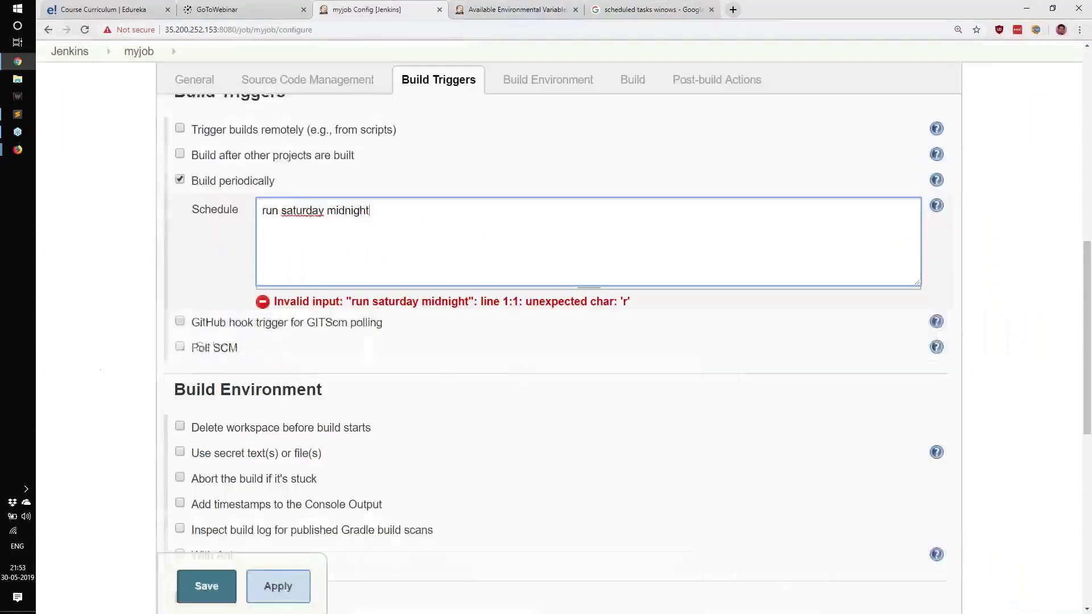
left_click_drag(390, 212, 259, 211)
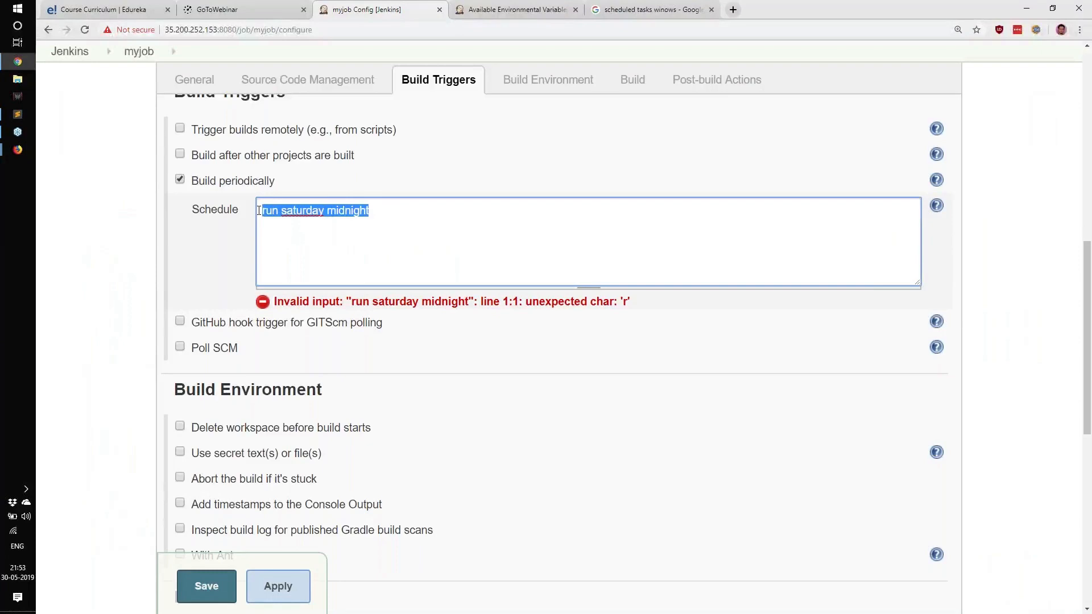
Step: Open crontab.guru in the environment variables tab
left_click(483, 5)
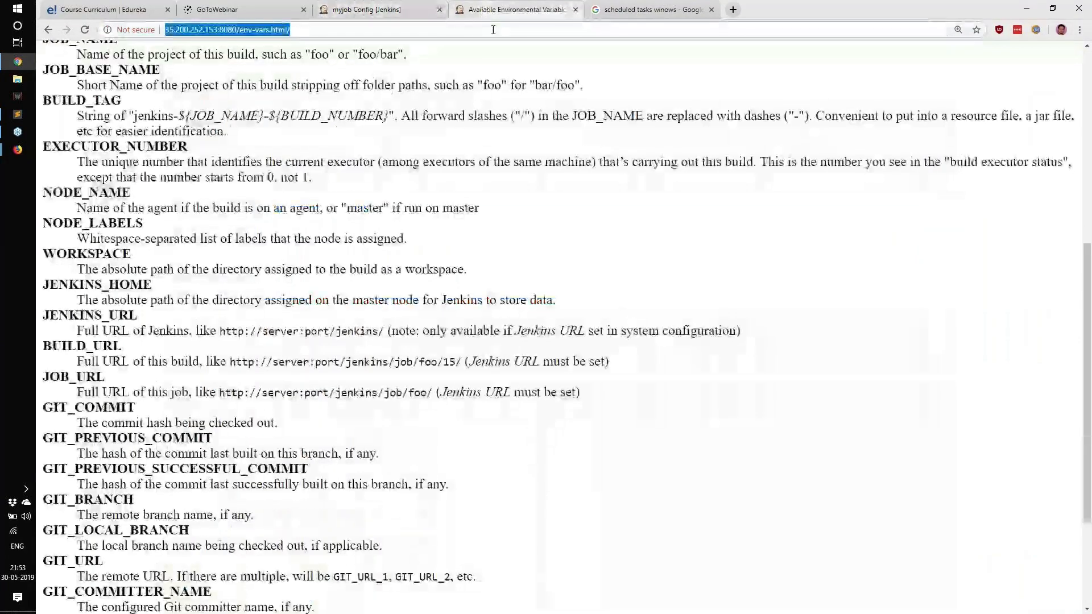
left_click(493, 29)
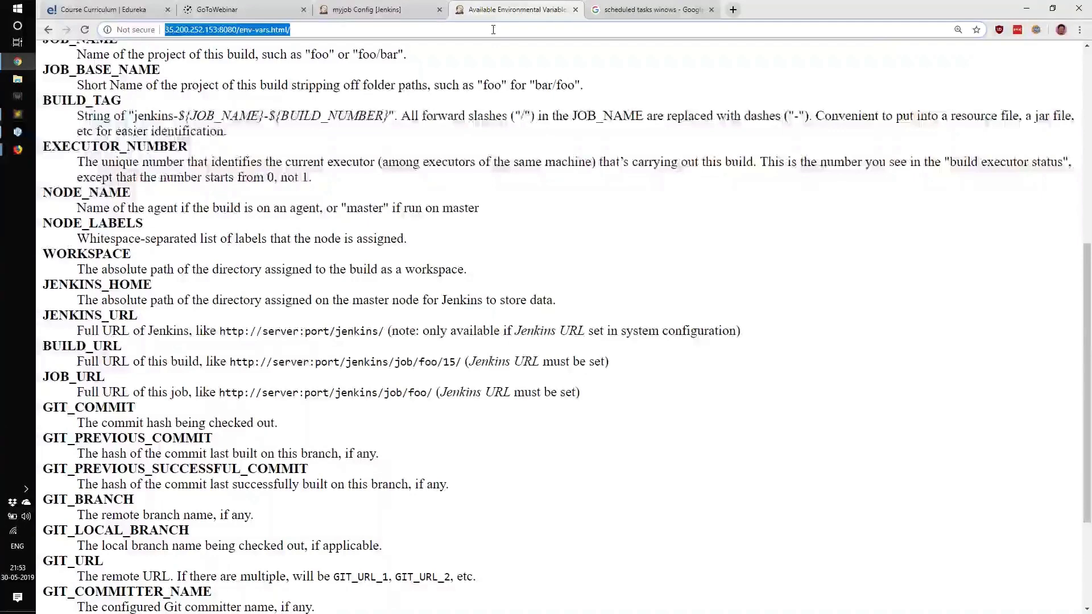
type("crontab.guru")
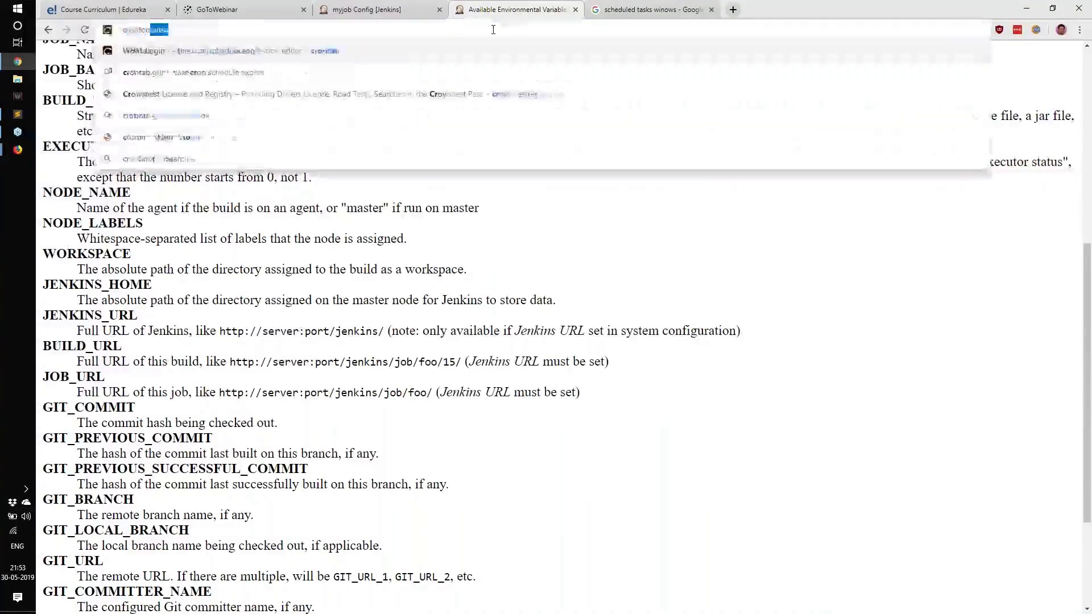
key("Return")
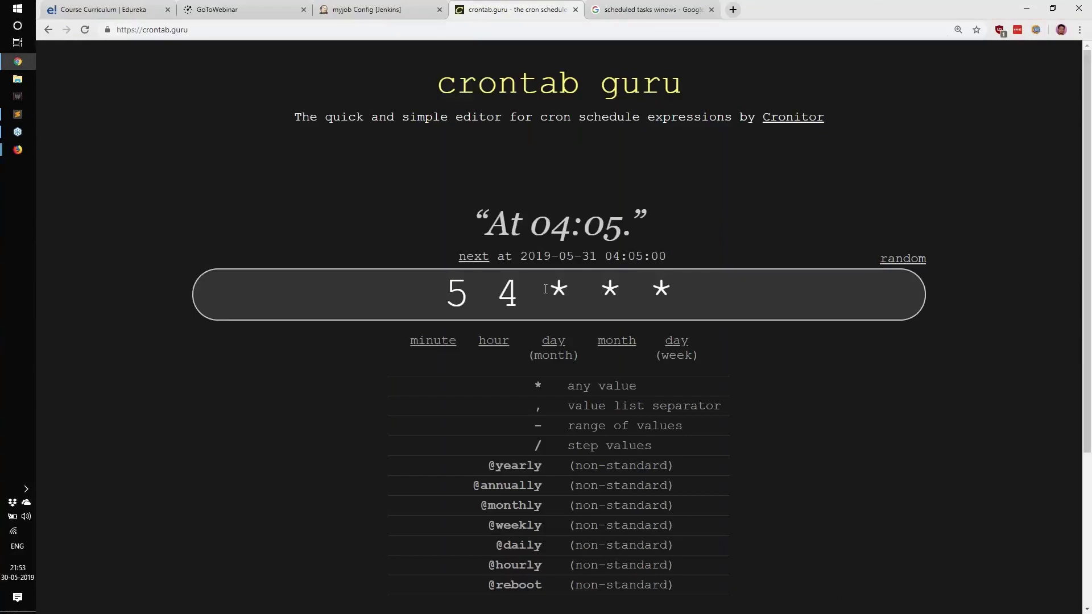
Step: Examine the crontab.guru expression fields for minute, hour, day of month, month and day of week
scroll(545, 289, "down", 1)
left_click(762, 249)
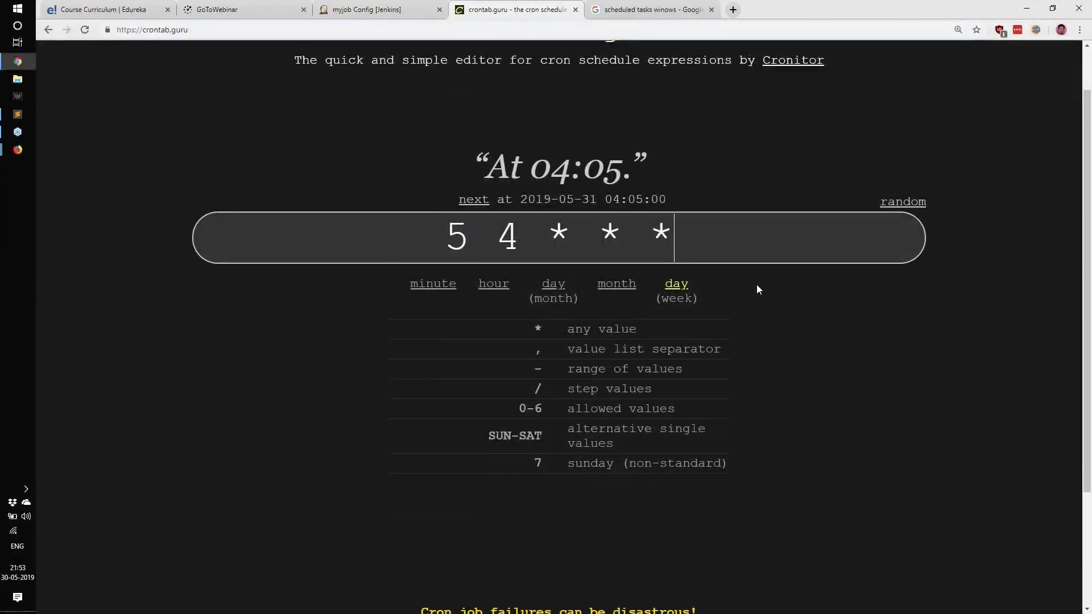
double_click(689, 233)
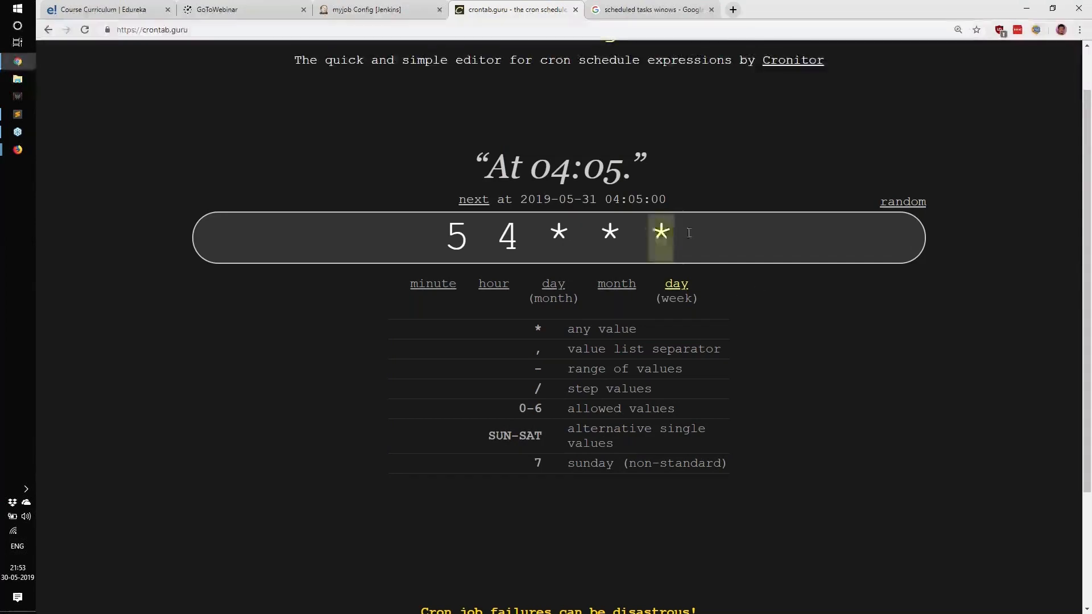
double_click(557, 241)
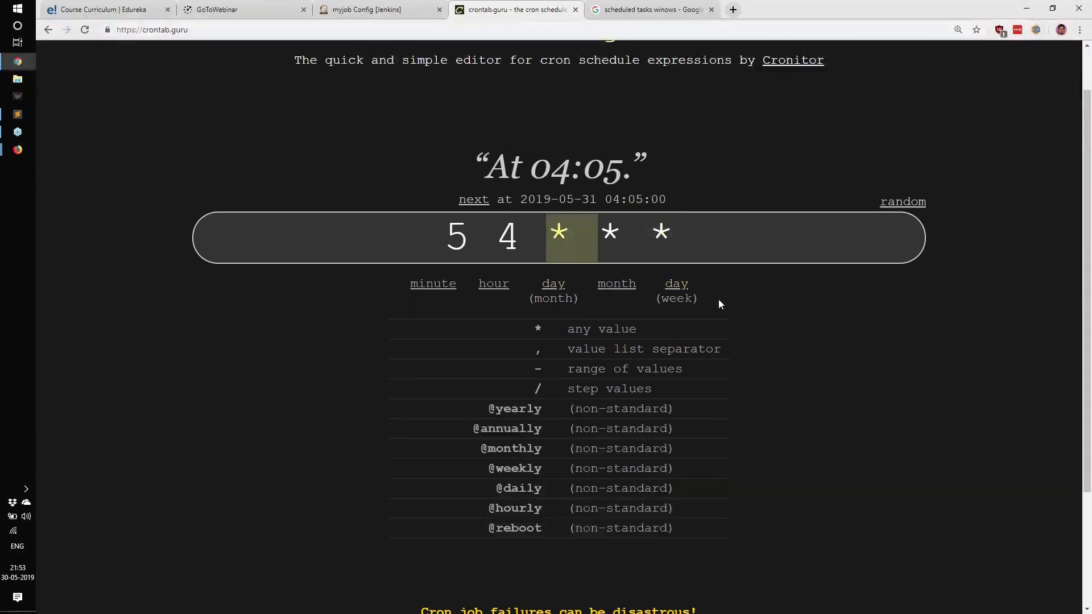
left_click(776, 337)
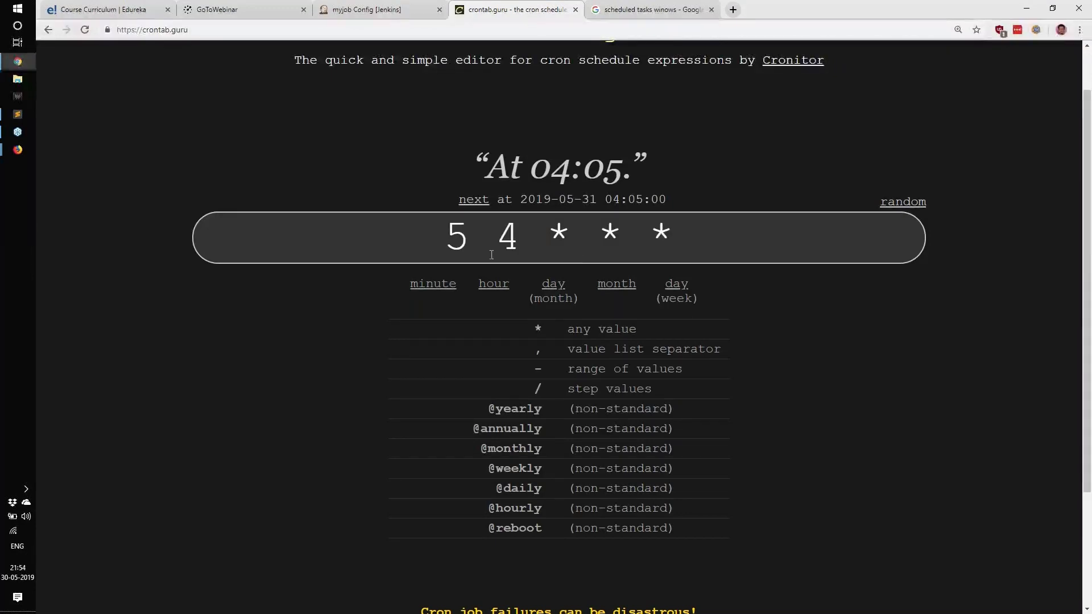
left_click_drag(444, 237, 685, 238)
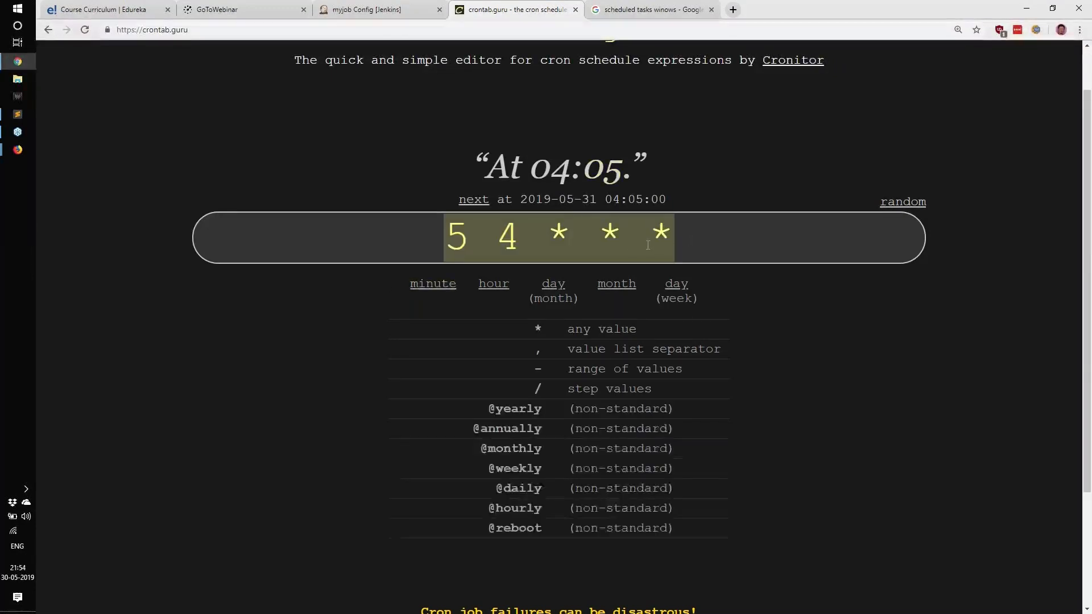
left_click(906, 349)
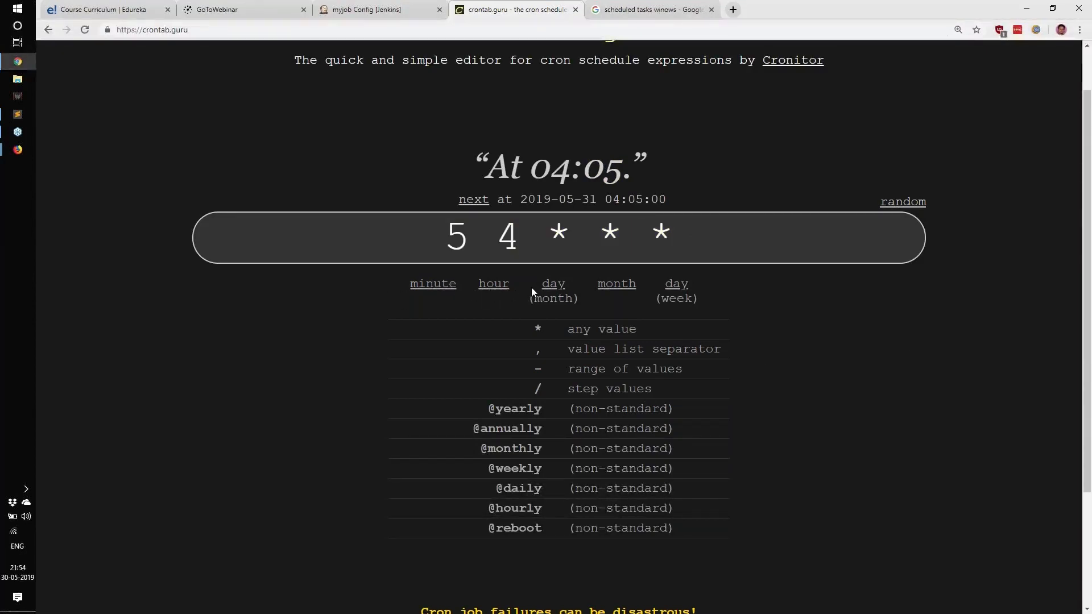
left_click_drag(531, 288, 576, 294)
left_click(582, 278)
left_click_drag(656, 281, 718, 309)
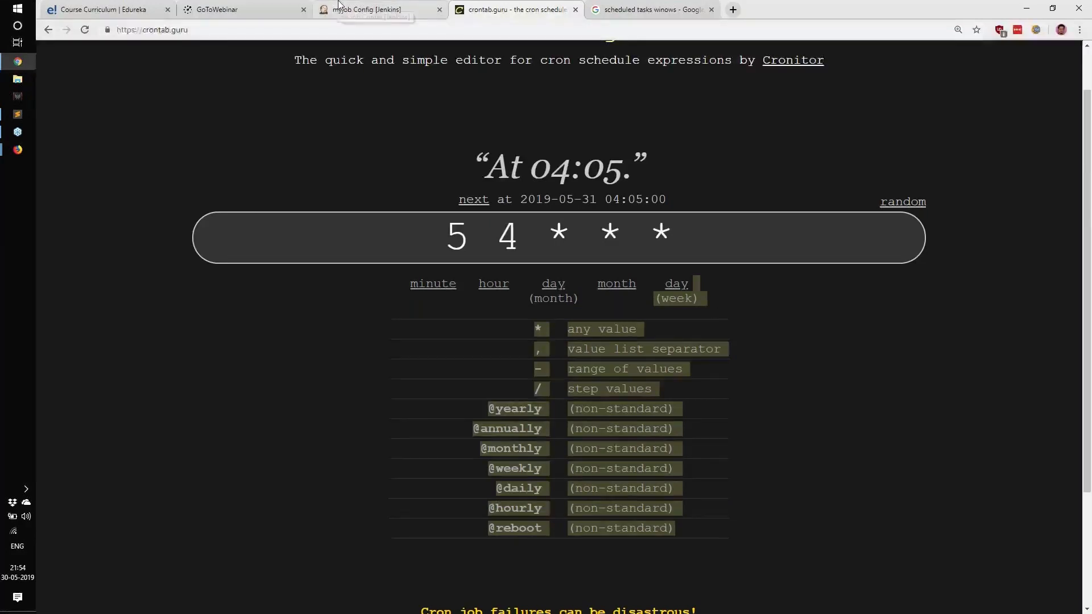
Step: Replace the Jenkins schedule with the cron expression */2 * * * *
left_click(367, 9)
left_click(362, 226)
key("ctrl+a")
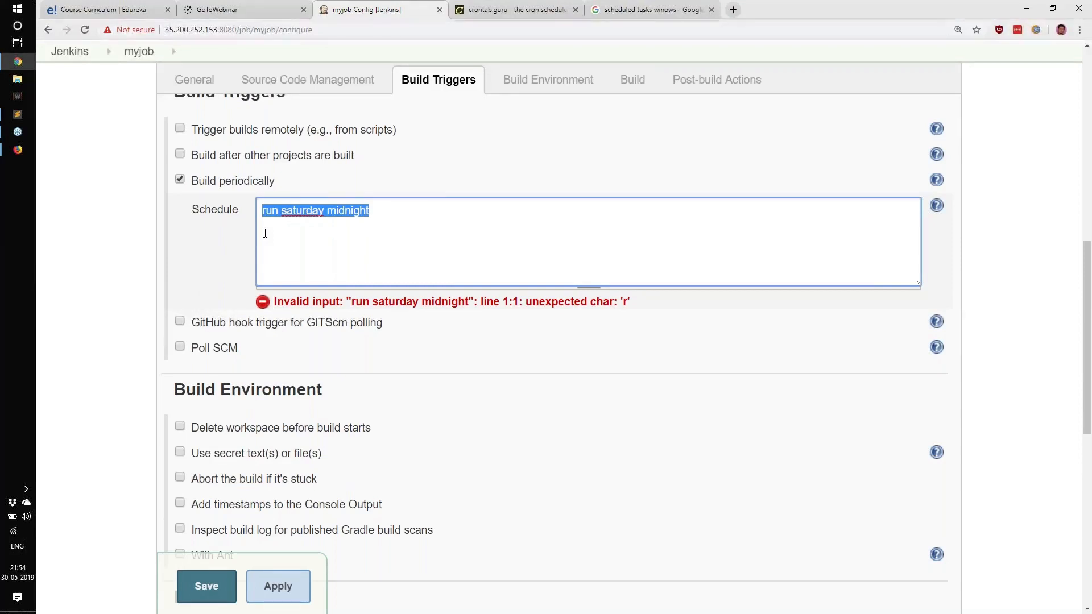
type("*/2 * * * *")
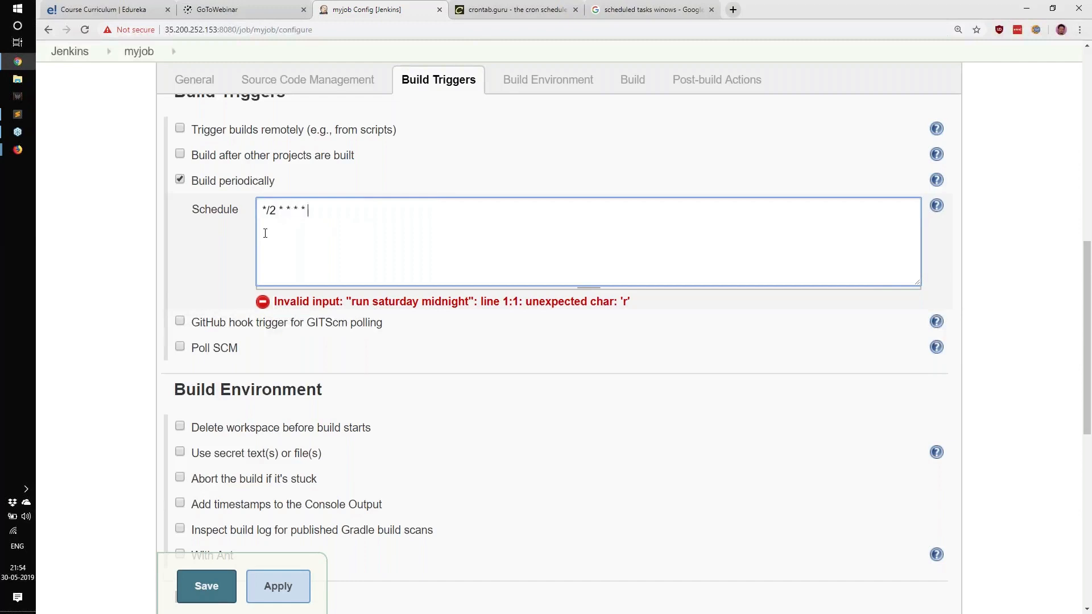
left_click_drag(361, 212, 252, 214)
Step: Enter */2 * * * * in the crontab.guru editor and read its plain-language description
left_click(515, 10)
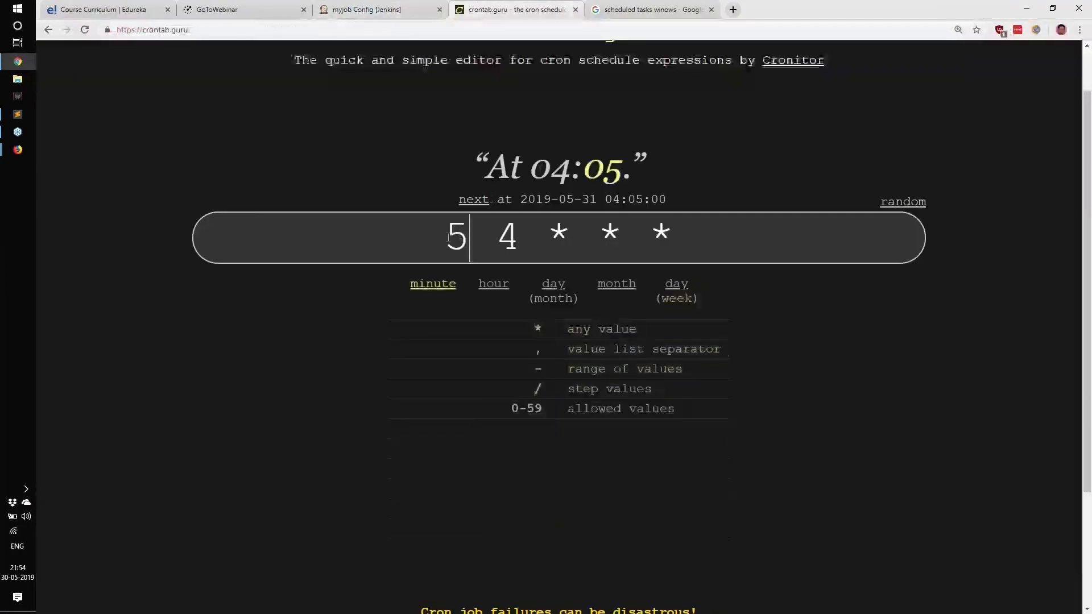
left_click_drag(449, 238, 469, 237)
type("*/2")
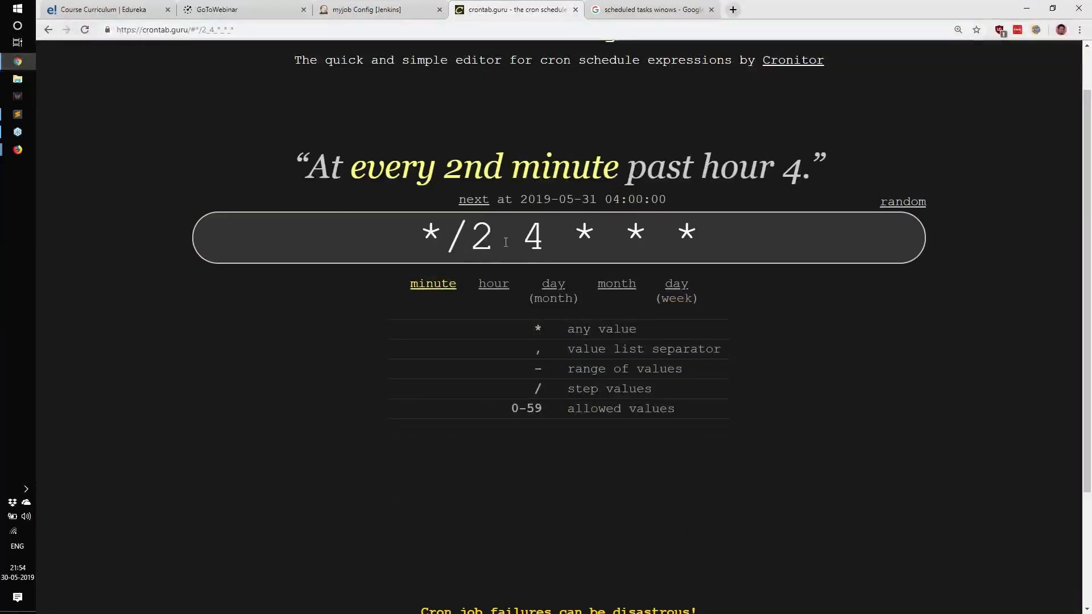
left_click_drag(520, 240, 548, 240)
type("*")
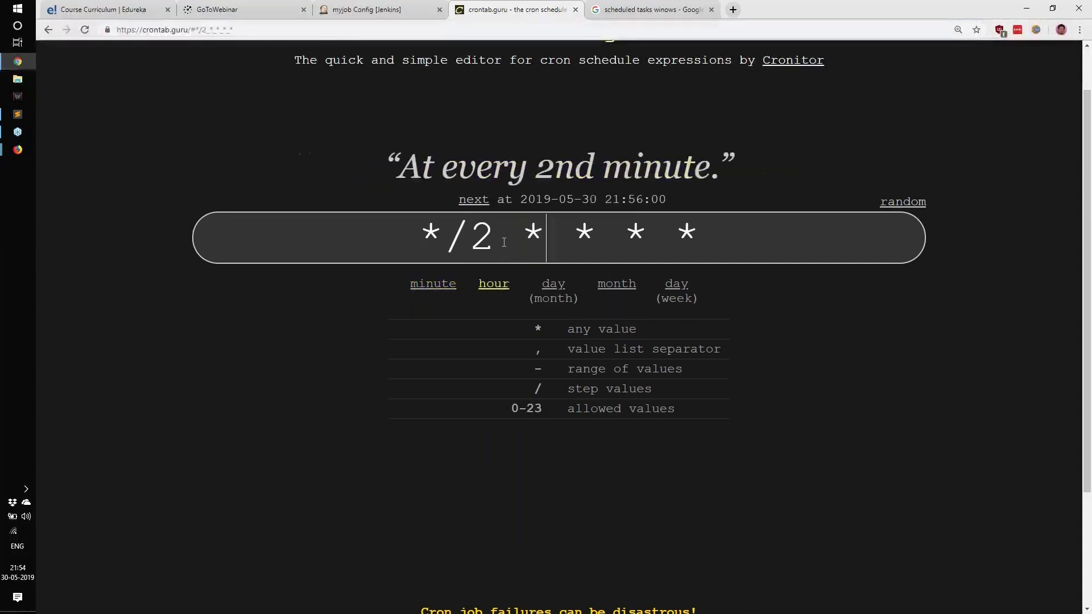
left_click(297, 327)
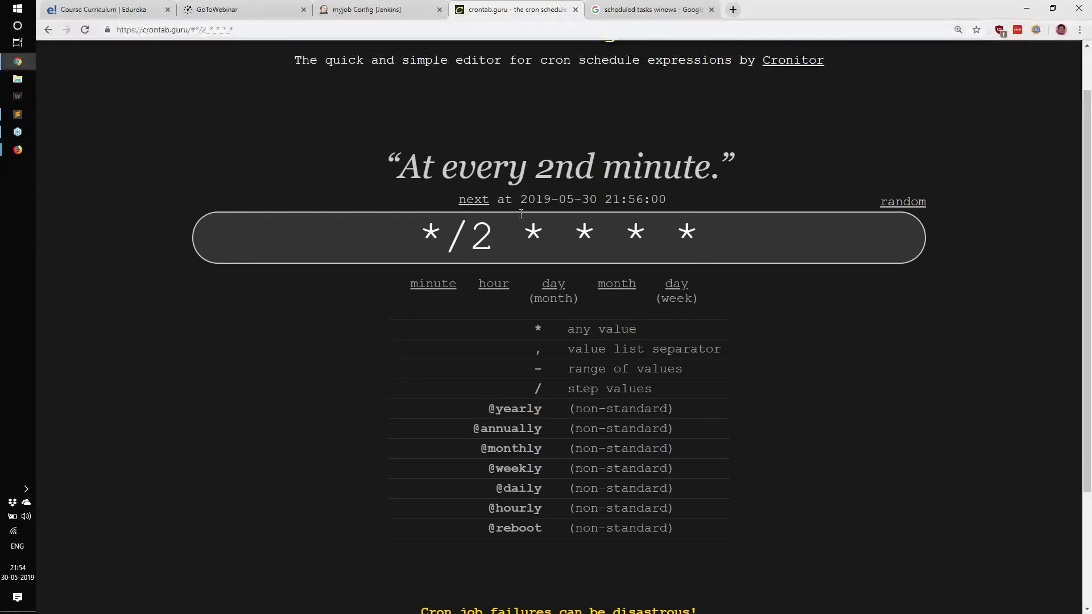
left_click_drag(393, 173, 711, 174)
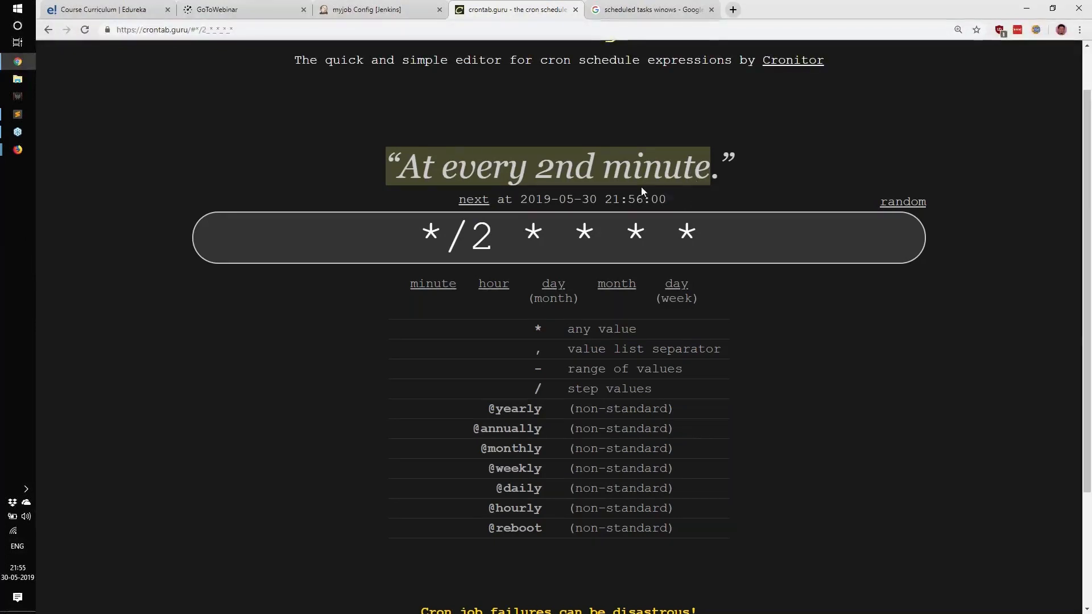
Step: Save the myjob configuration with the new periodic build schedule
left_click(367, 10)
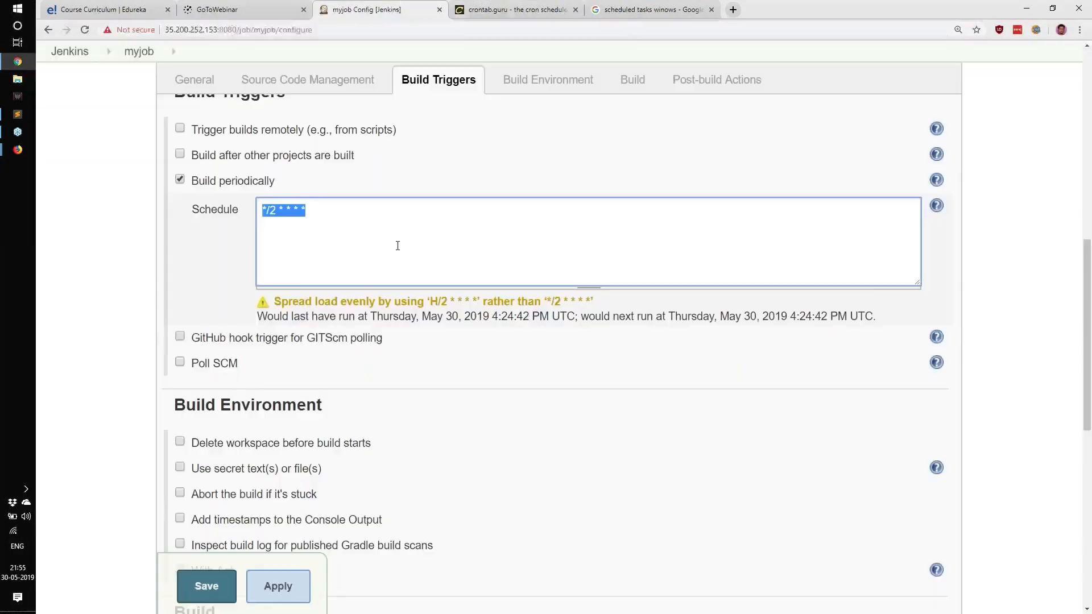
left_click(400, 227)
left_click(228, 581)
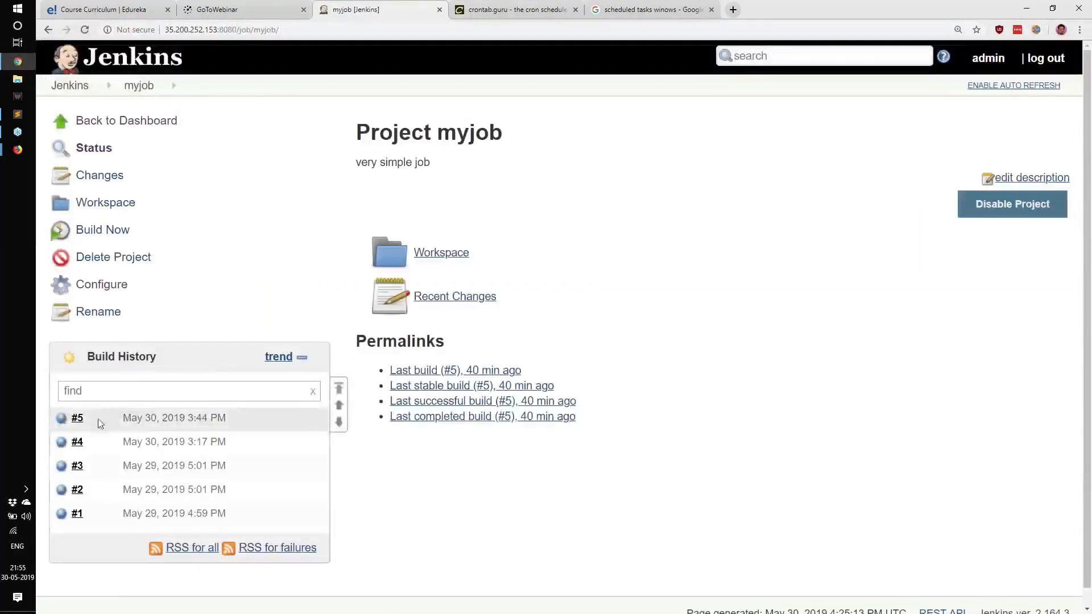
Step: Enable auto refresh on the myjob project page
mouse_move(100, 420)
left_mouse_down()
mouse_move(68, 420)
mouse_move(98, 417)
left_mouse_up()
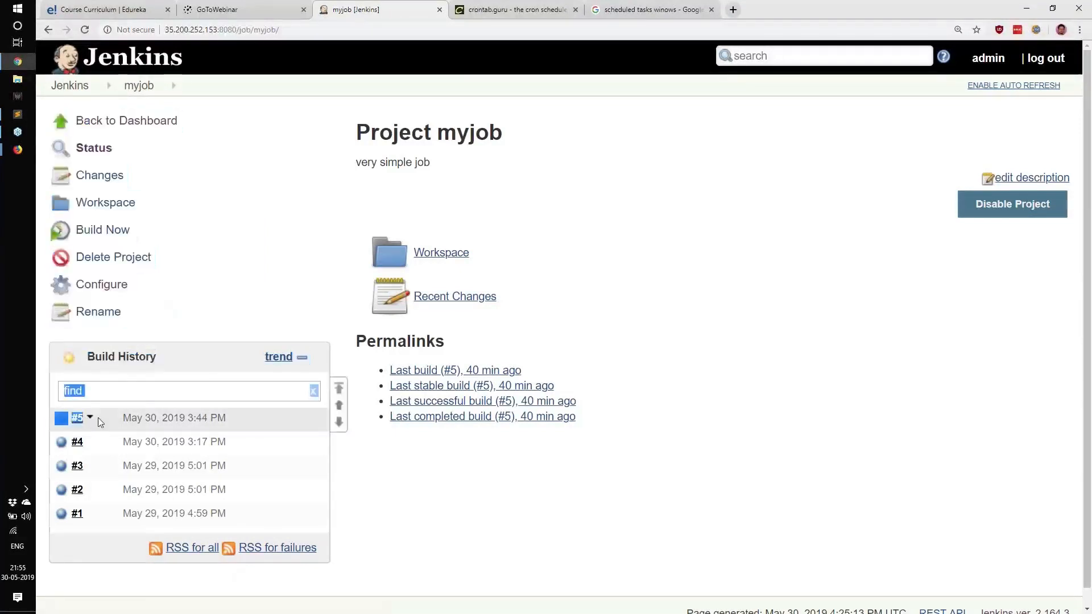
left_click(453, 508)
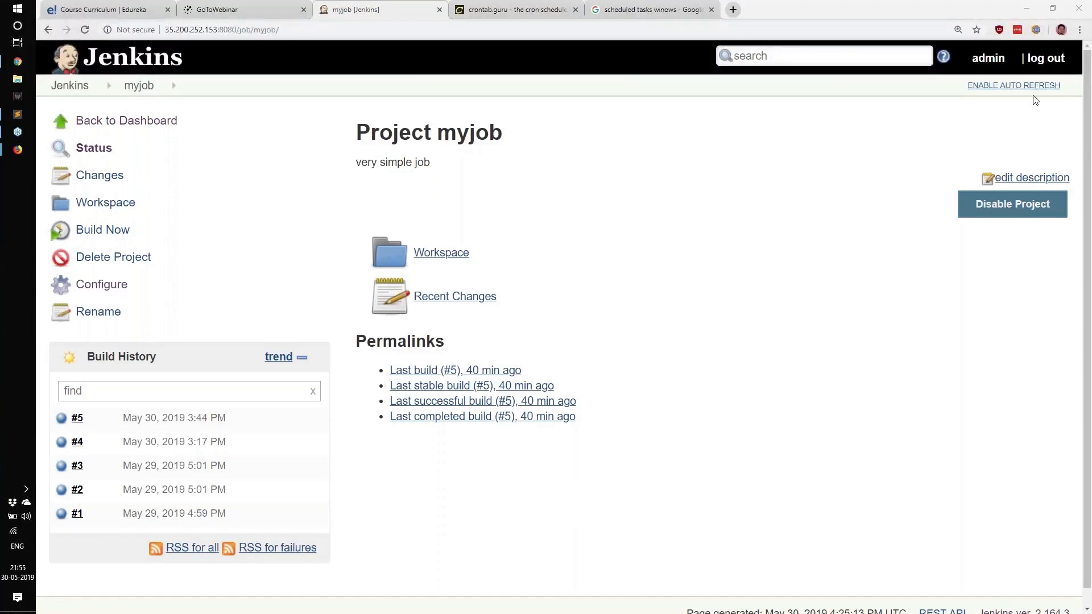
triple_click(974, 86)
left_click(997, 86)
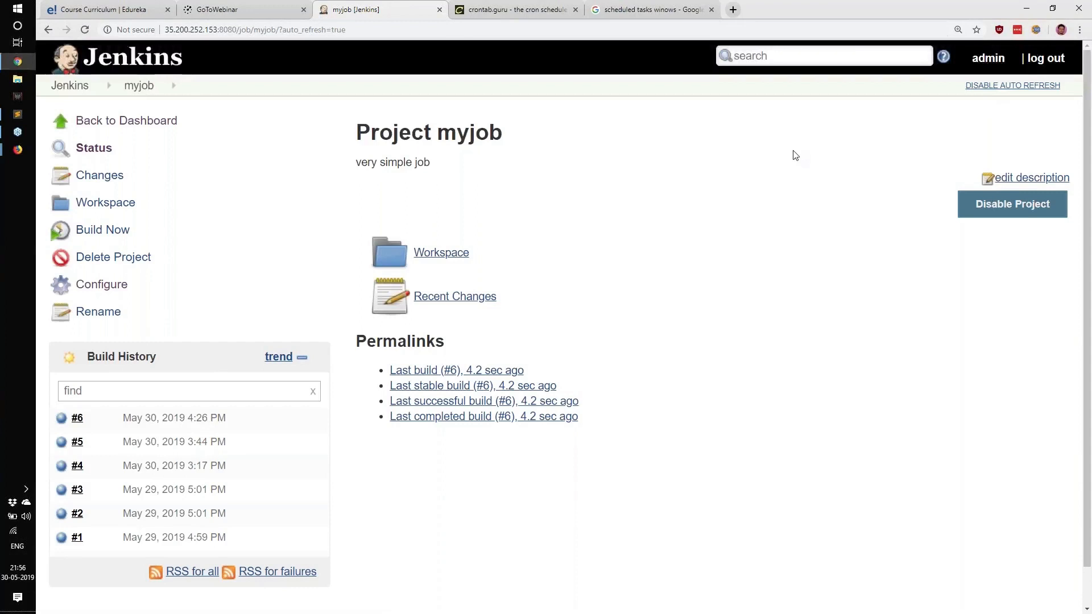
Step: Open the console outputs of builds #6 and #5 in separate tabs
left_click_drag(49, 427, 83, 418)
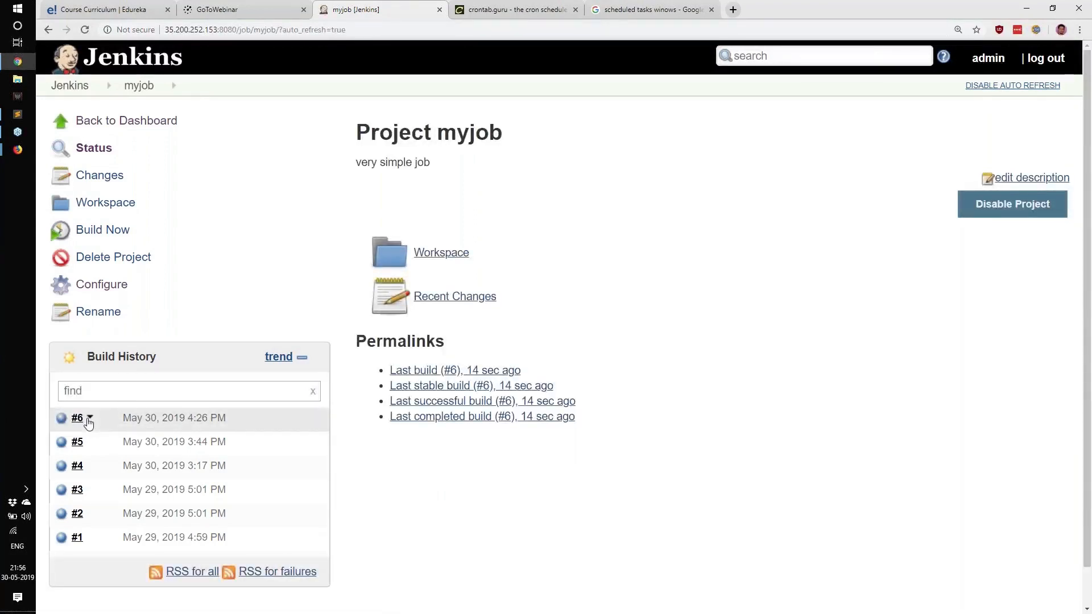
left_click(62, 423)
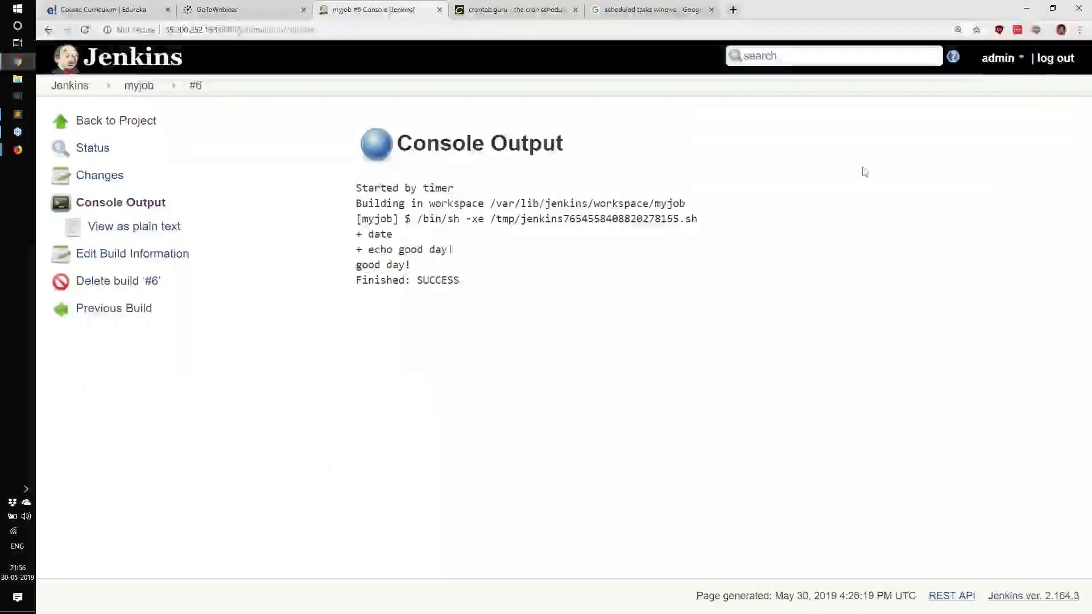
key("alt+Left")
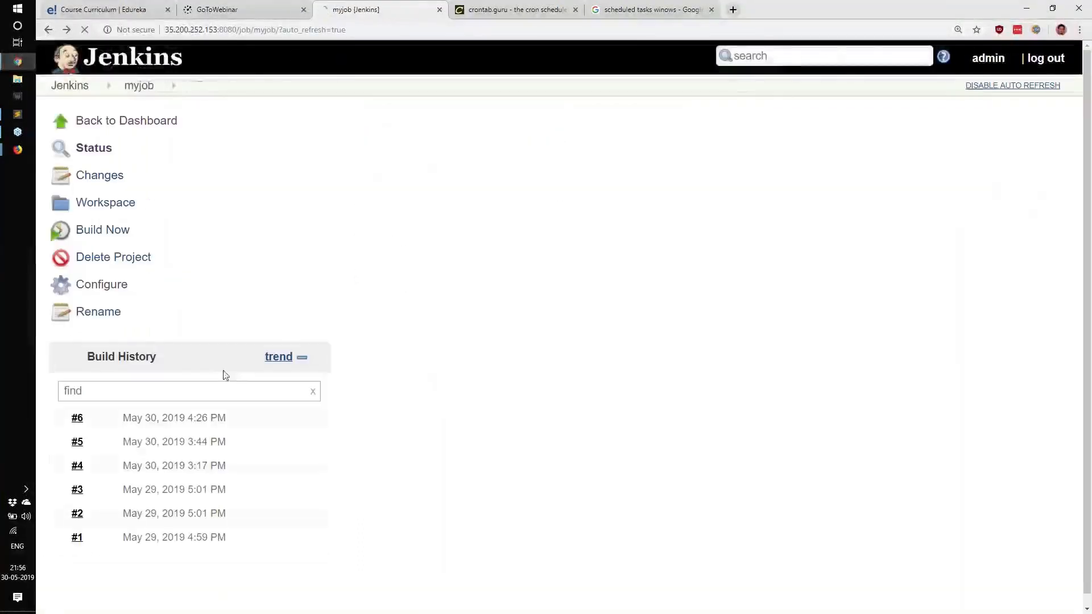
middle_click(63, 446)
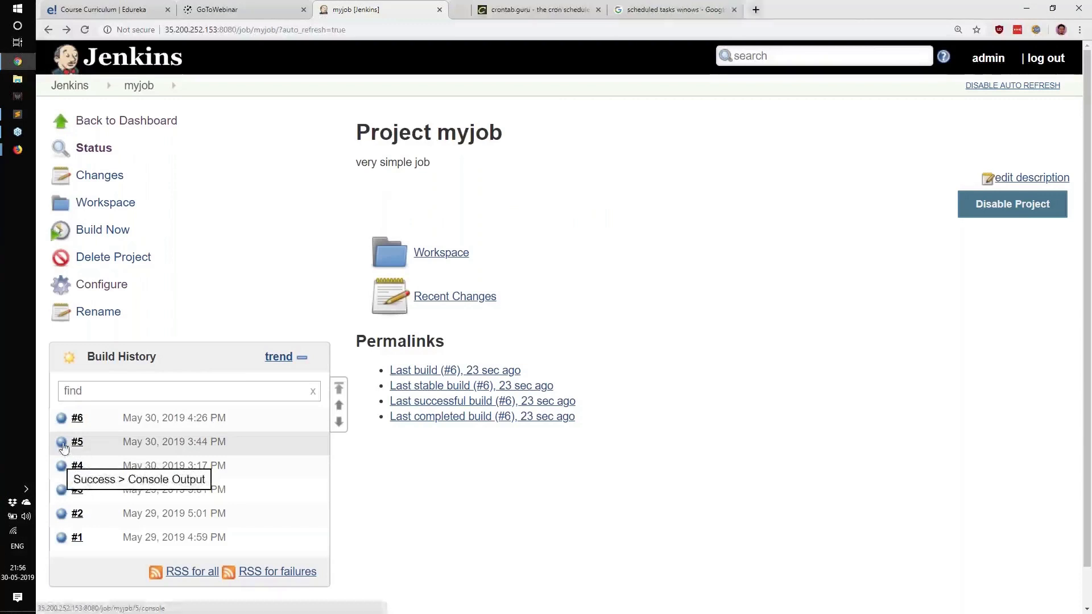
left_click(62, 422)
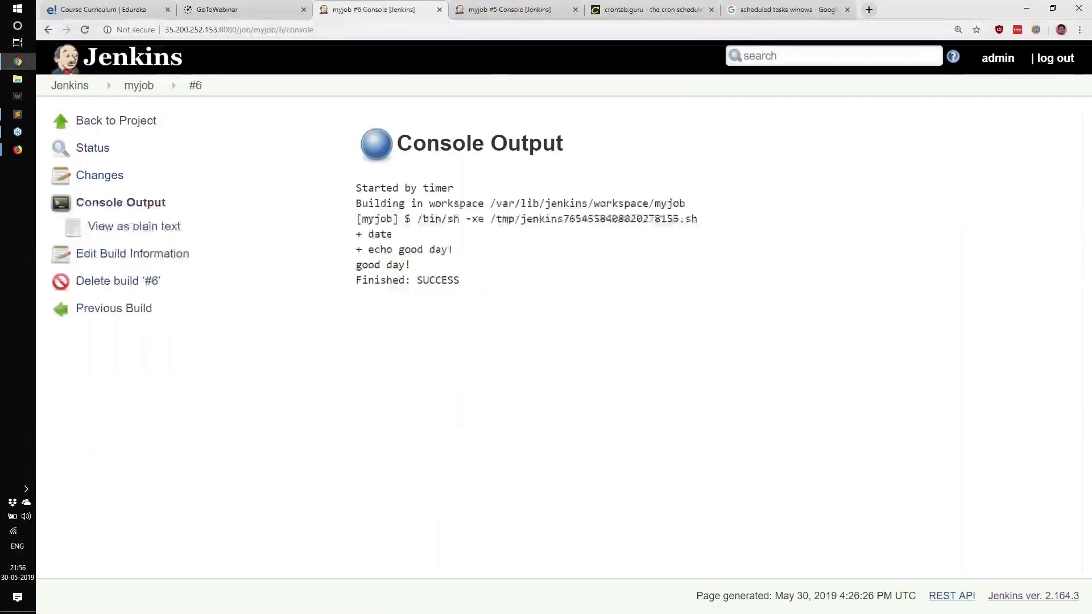
Step: Compare the 'Started by' lines in the console outputs of builds #6 and #5
key("ctrl+Tab")
left_click_drag(348, 196, 504, 341)
left_click(504, 341)
key("ctrl+shift+Tab")
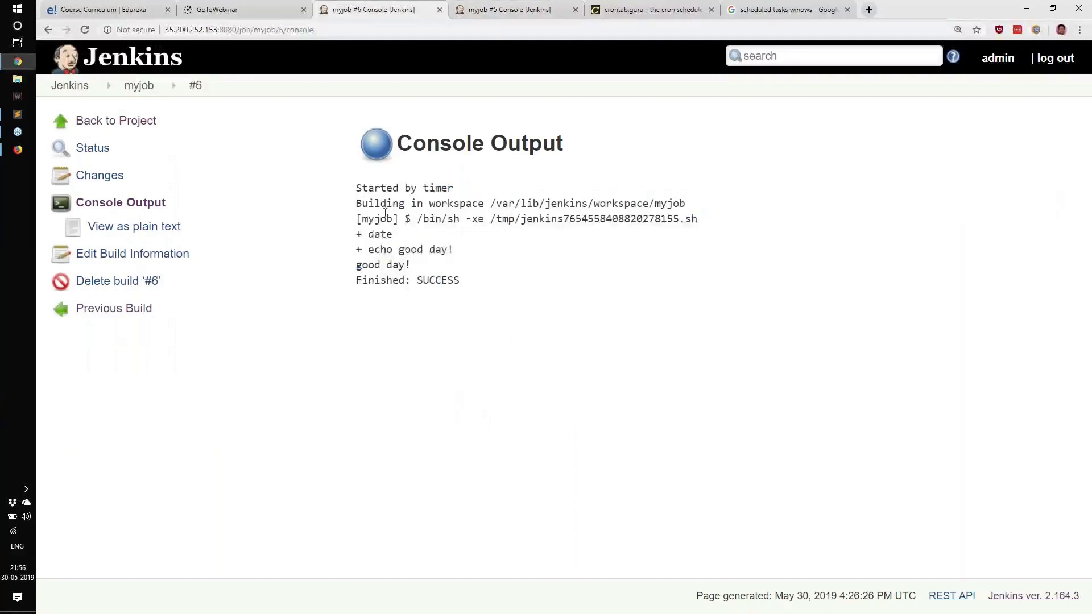
left_click_drag(364, 188, 566, 322)
left_click(904, 335)
left_click_drag(356, 189, 391, 186)
left_click_drag(420, 188, 454, 189)
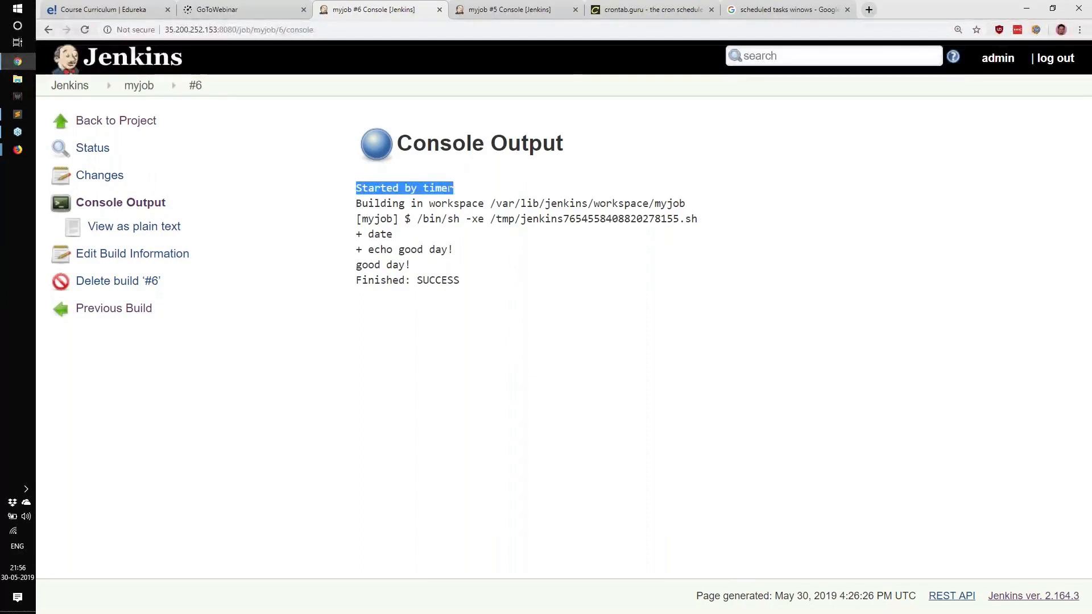
left_click(513, 7)
left_click_drag(357, 194, 478, 205)
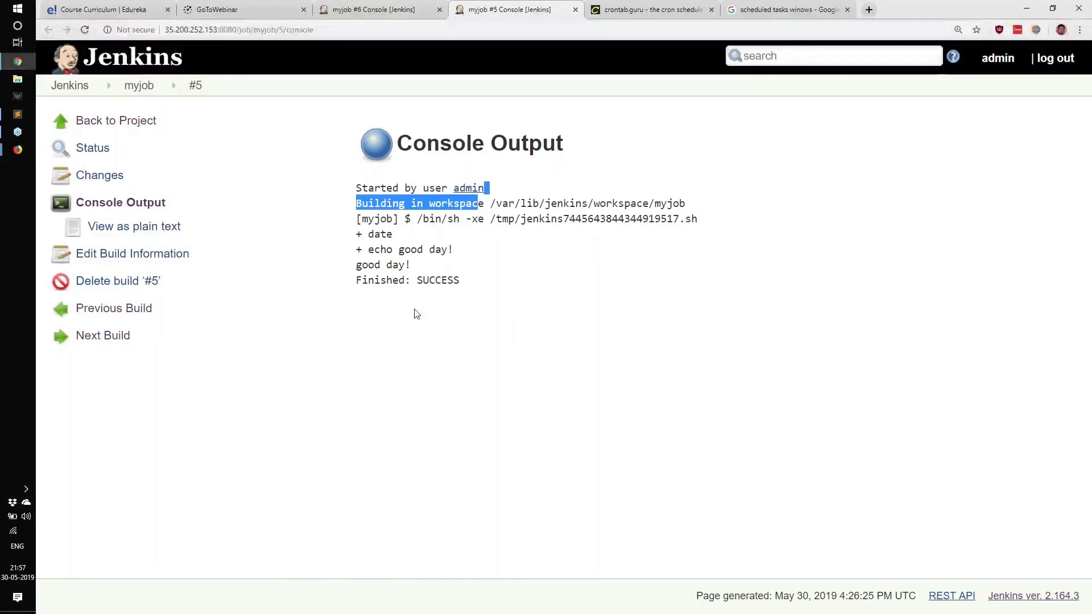
left_click(500, 312)
left_click_drag(423, 190, 472, 191)
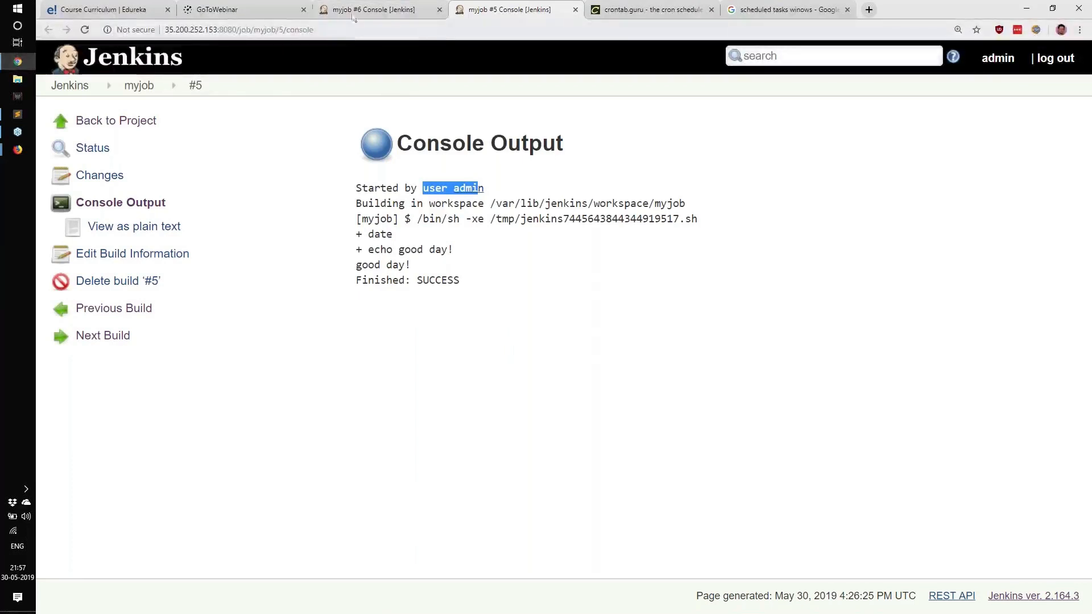
left_click(396, 5)
left_click_drag(356, 188, 472, 194)
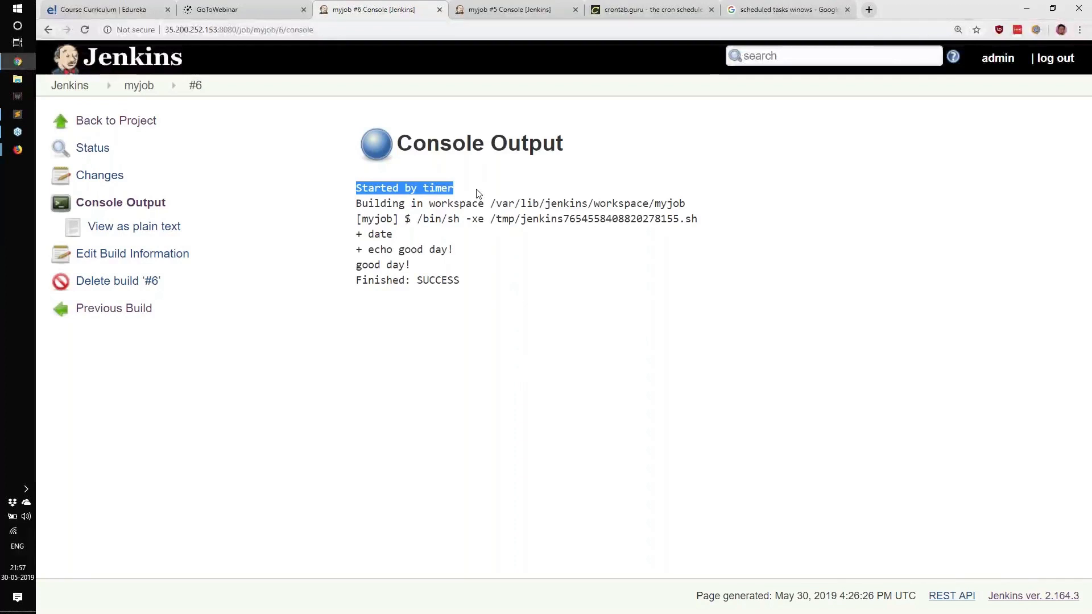
left_click_drag(356, 200, 574, 326)
left_click(467, 280)
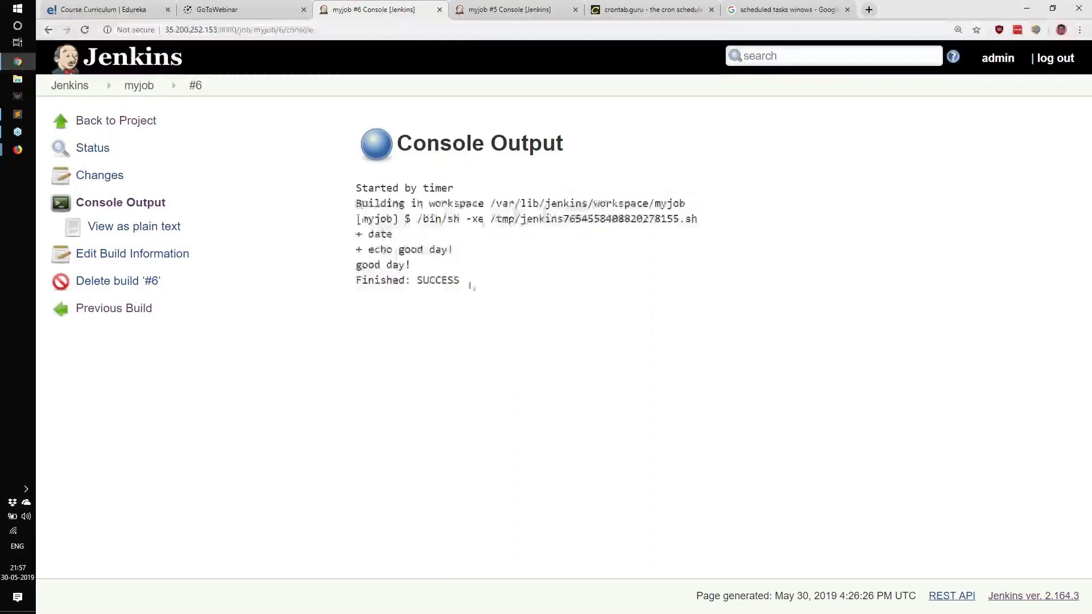
left_click_drag(356, 188, 492, 189)
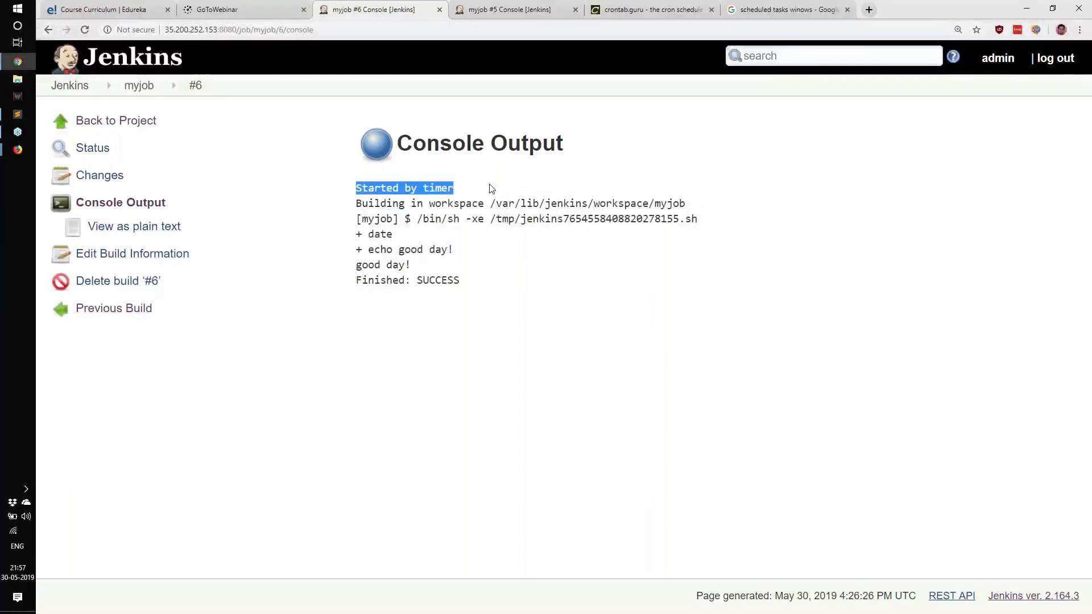
Step: Return to the myjob project page, reload it and examine the build history for new timer builds
left_click(139, 94)
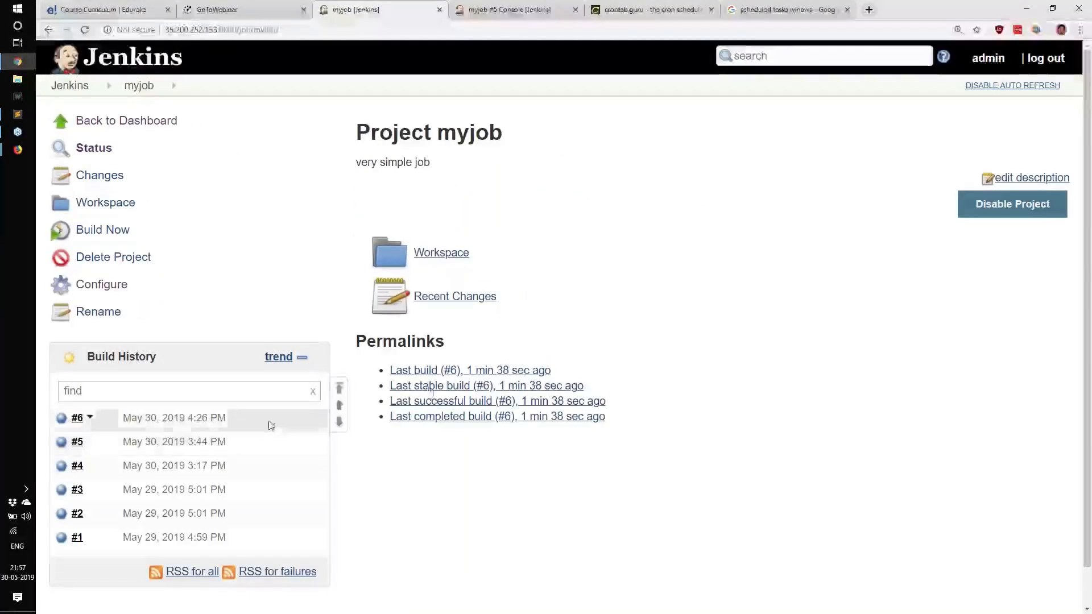
left_click_drag(552, 371, 467, 374)
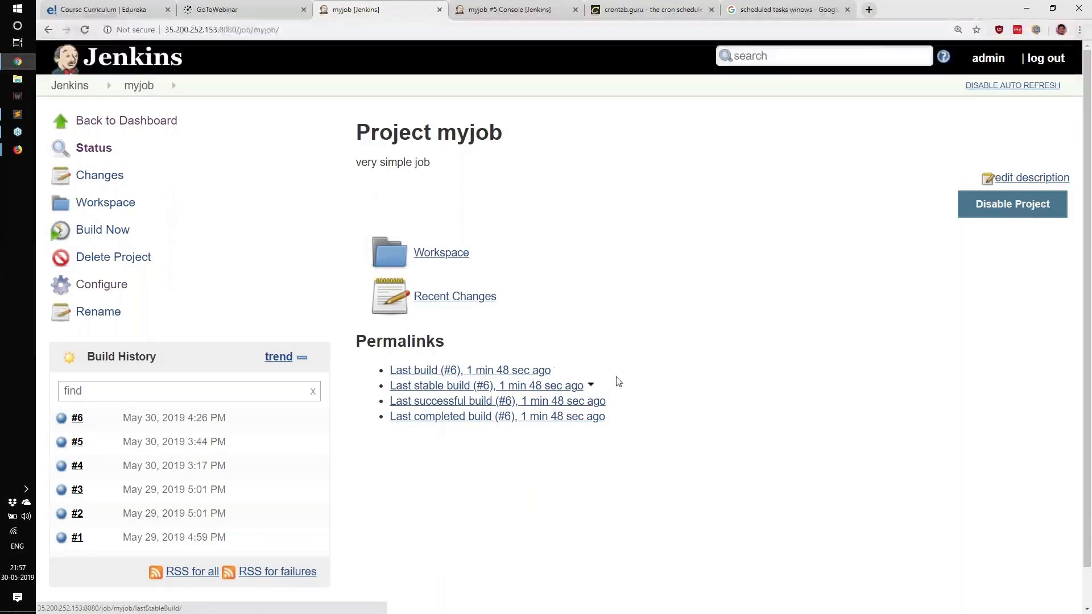
left_click_drag(484, 370, 555, 370)
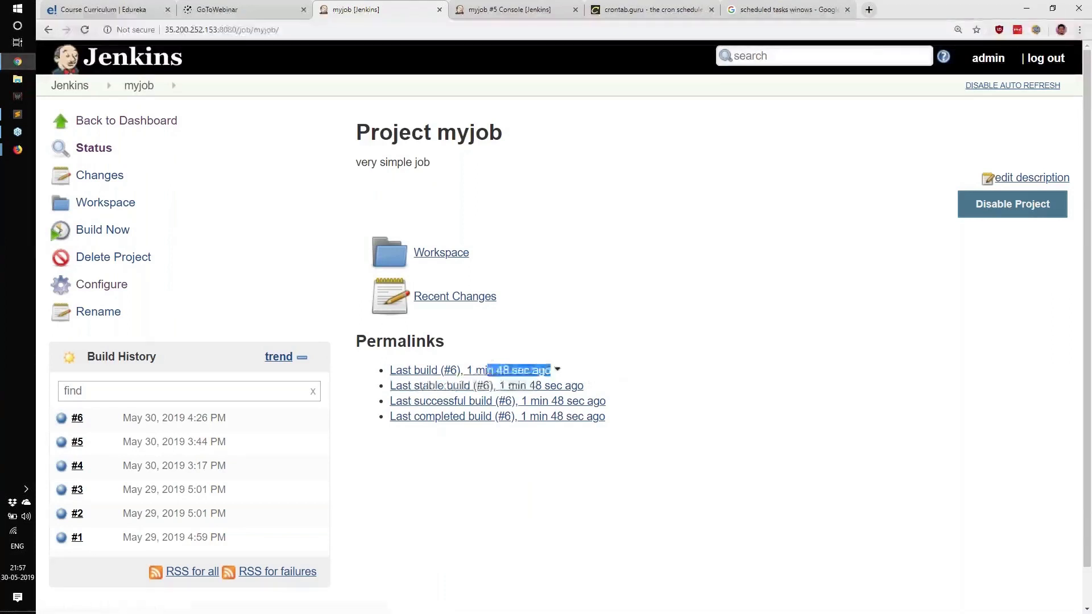
left_click(694, 383)
left_click(84, 29)
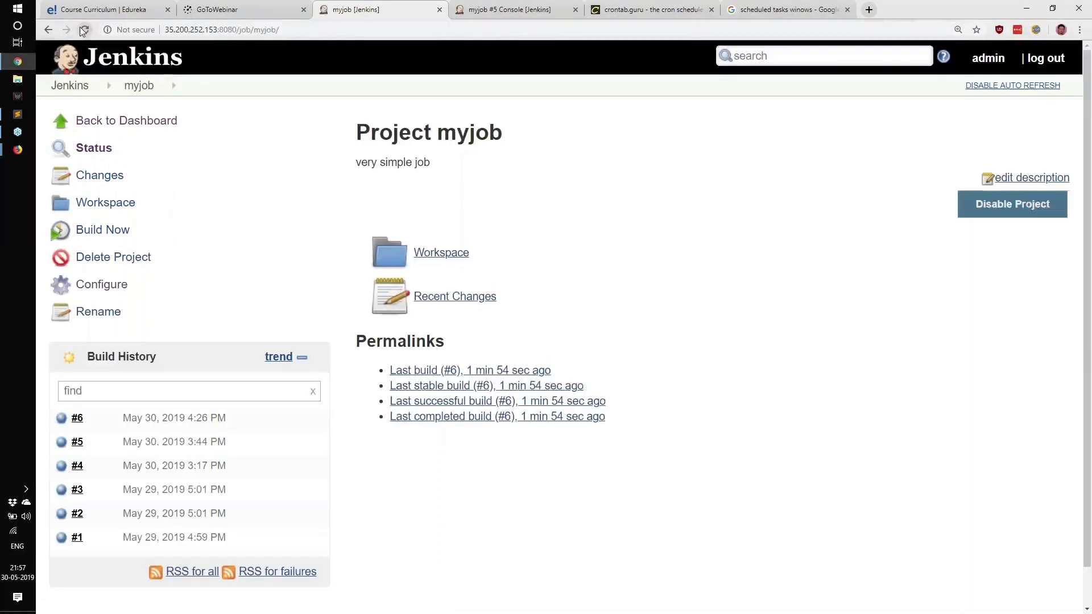
left_click(83, 31)
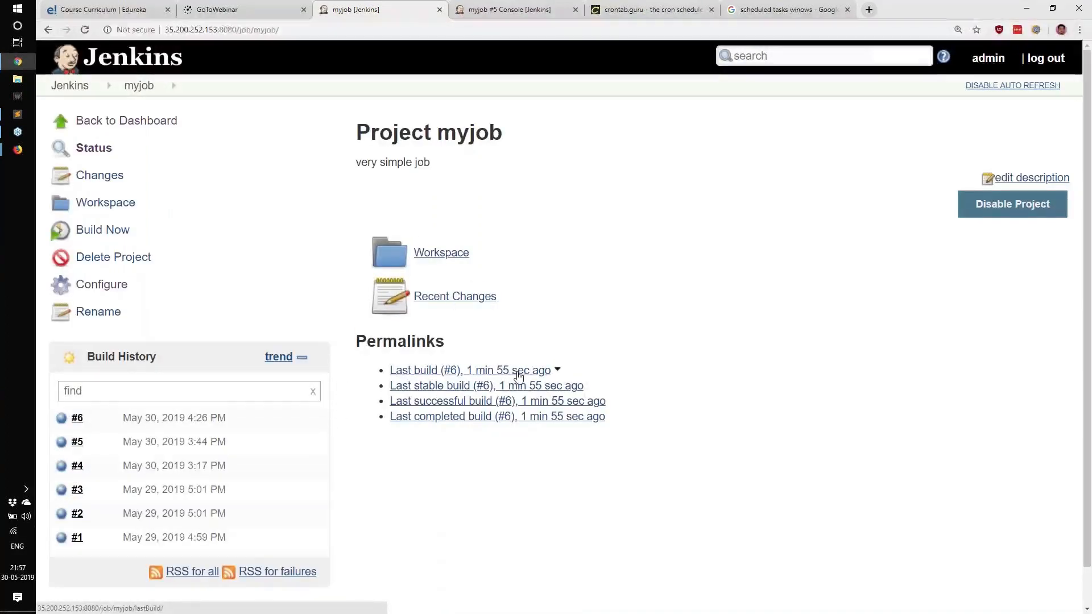
left_click(85, 31)
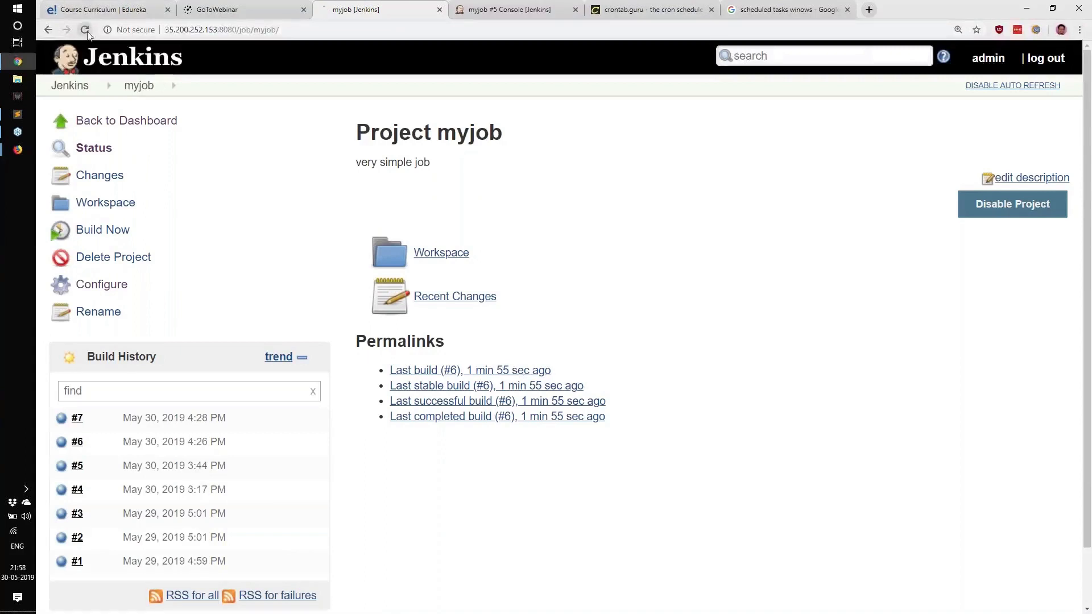
triple_click(62, 419)
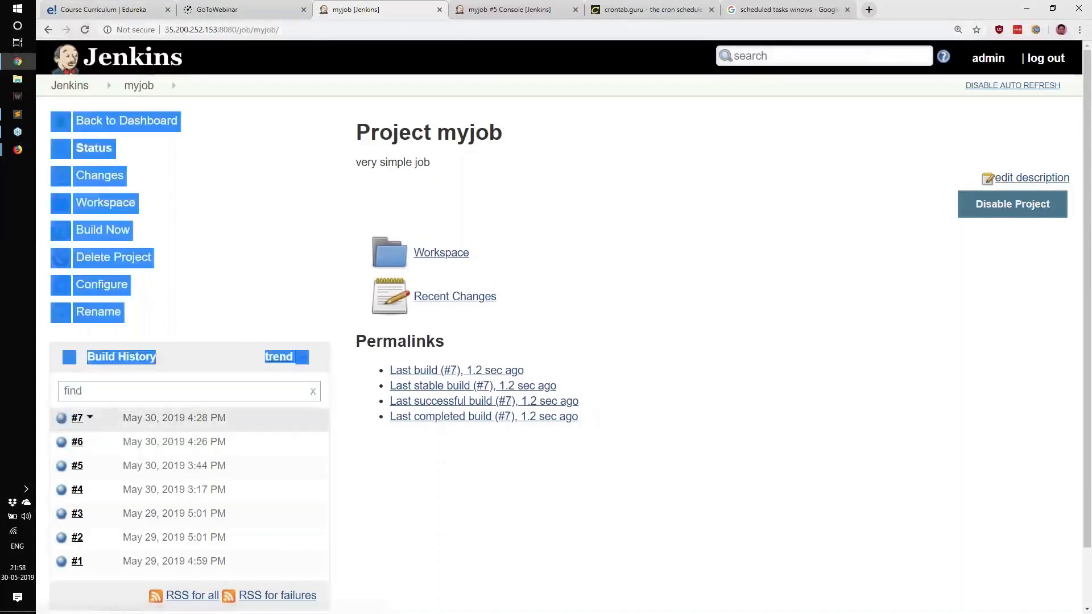
left_click_drag(83, 418, 61, 390)
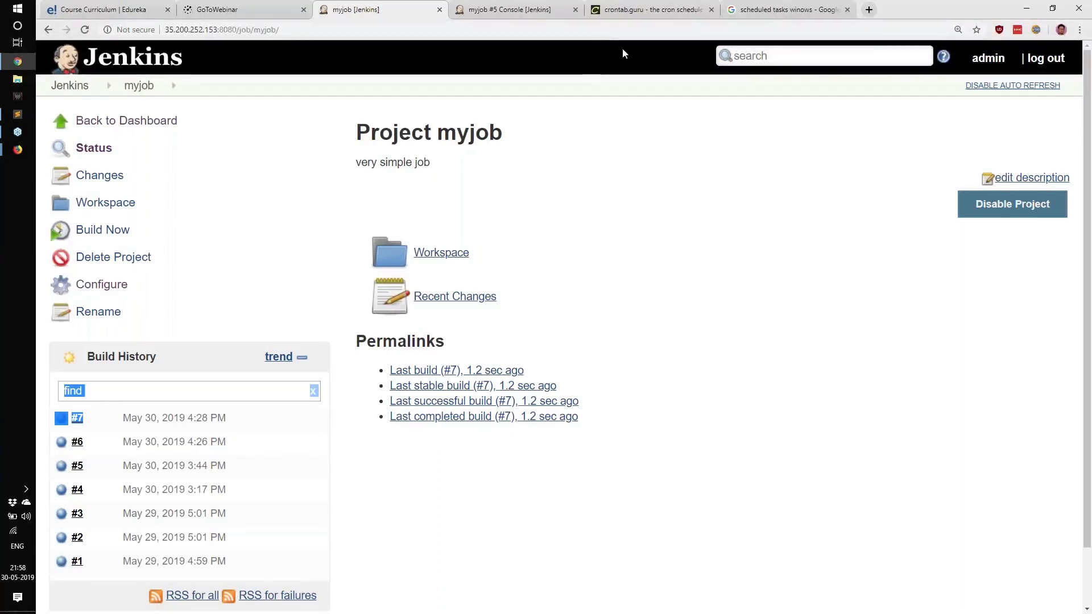
Step: Review the */2 * * * * expression on crontab.guru
left_click(643, 5)
left_click_drag(371, 239, 729, 248)
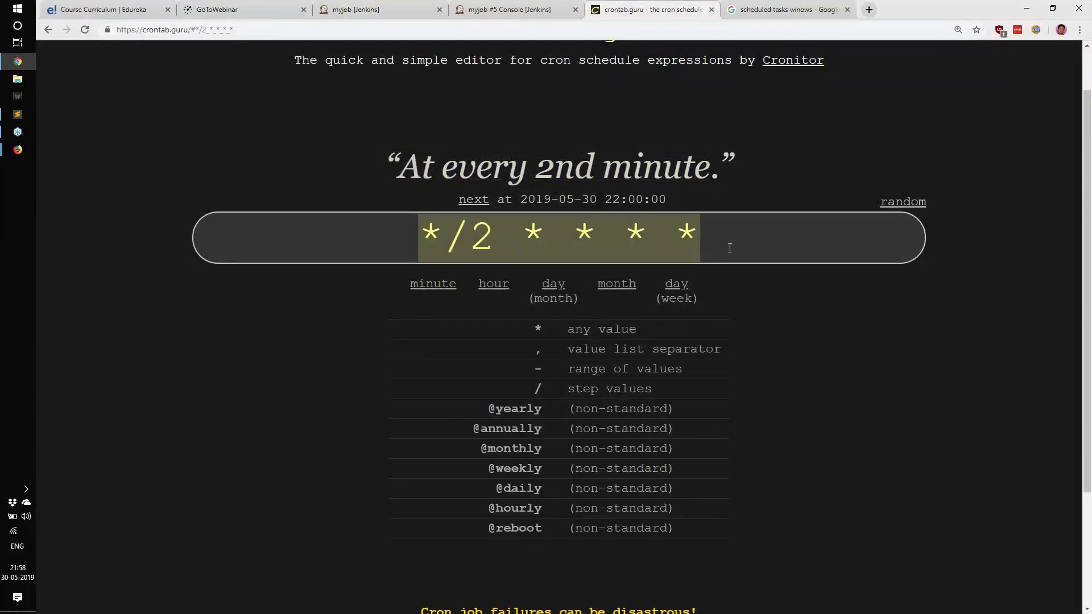
left_click(721, 241)
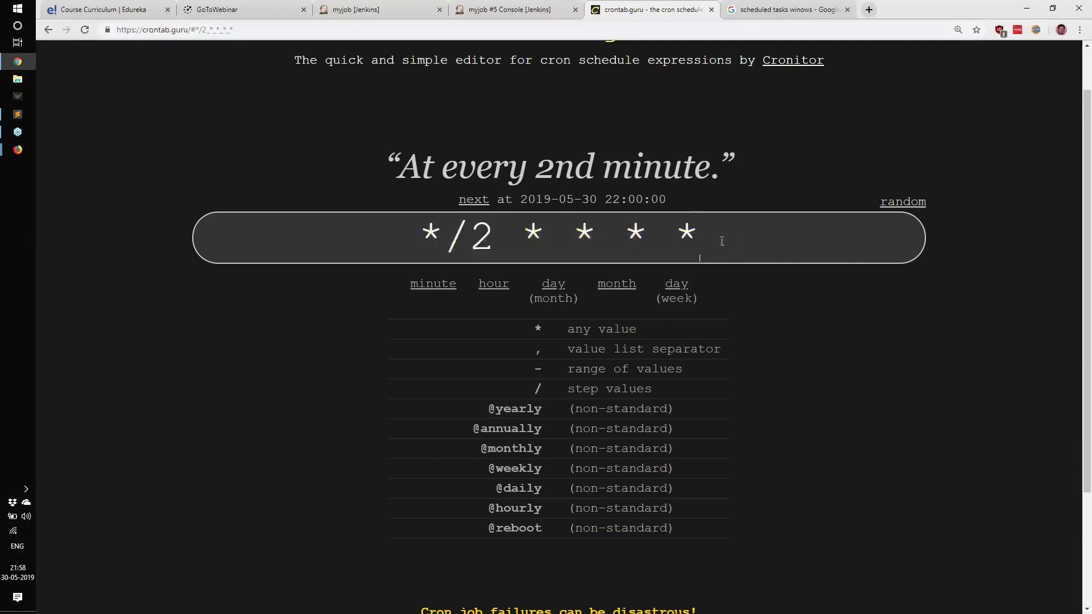
left_click_drag(720, 241, 403, 235)
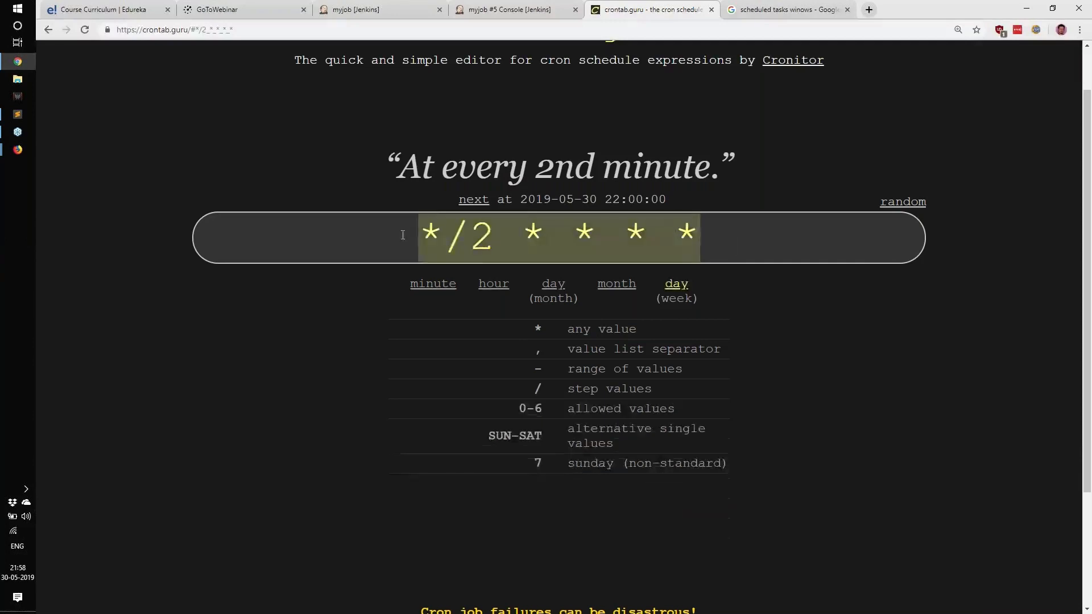
Step: Return to the Jenkins project tab and close the build #5 console tab
left_click(455, 7)
left_click(416, 5)
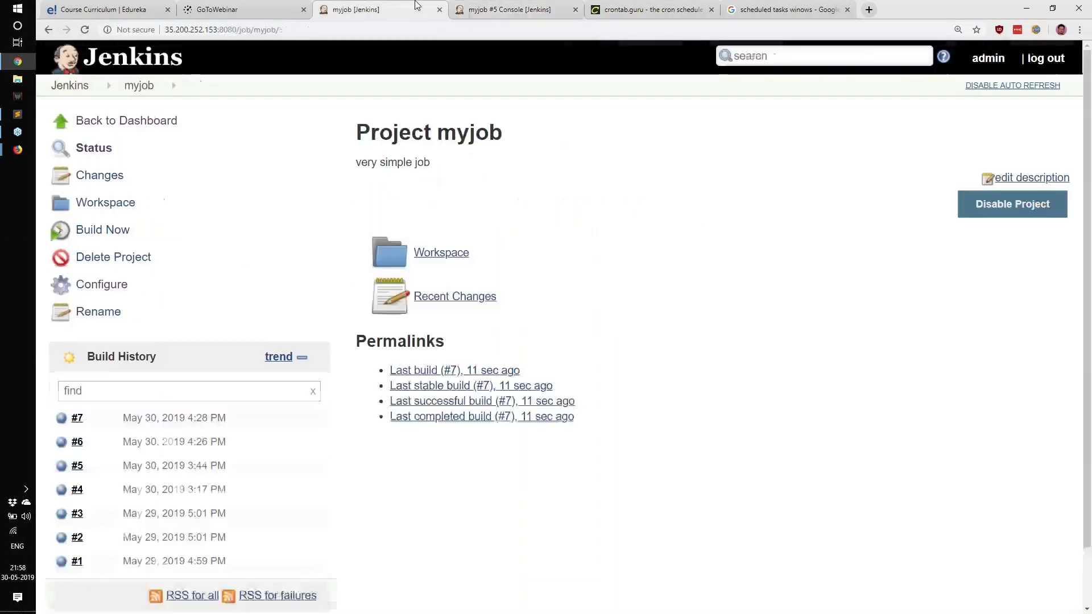
left_click(575, 9)
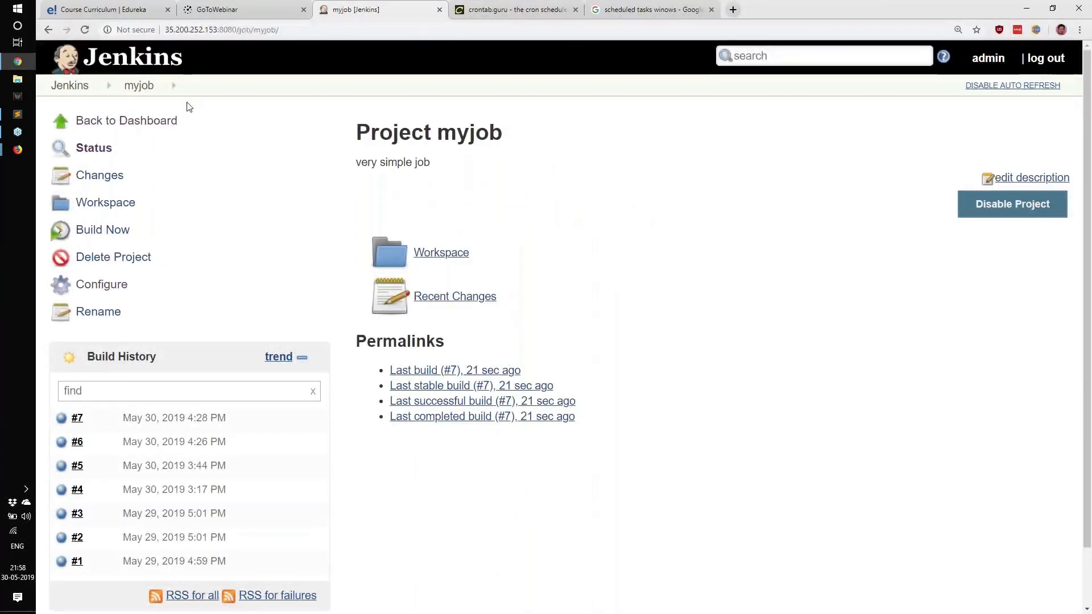
Step: Open the myjob configuration from the dashboard and review the Build periodically schedule
left_click(149, 122)
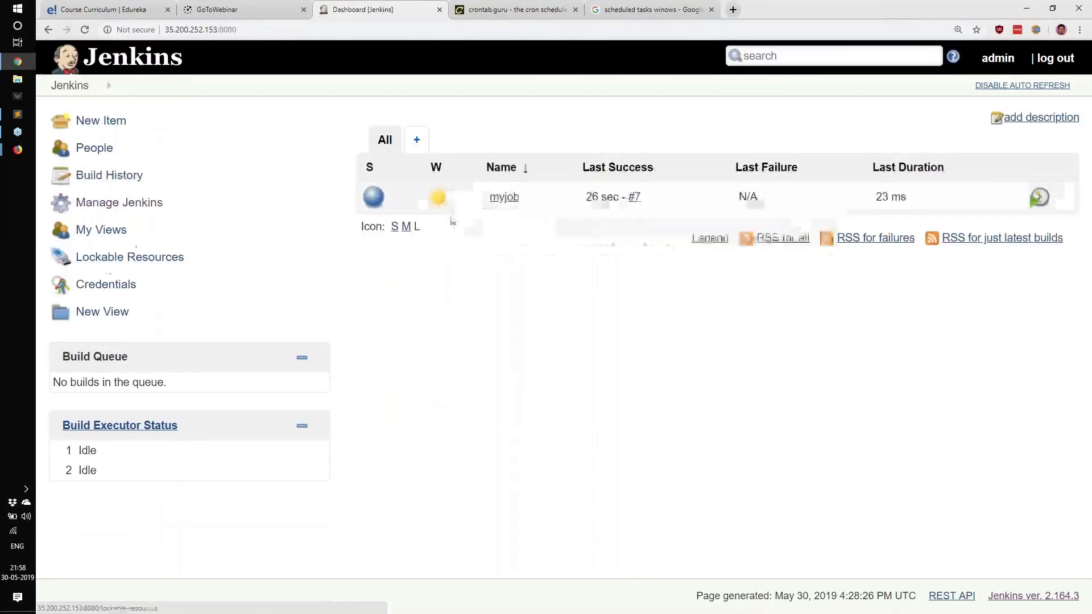
left_click(503, 197)
left_click(110, 292)
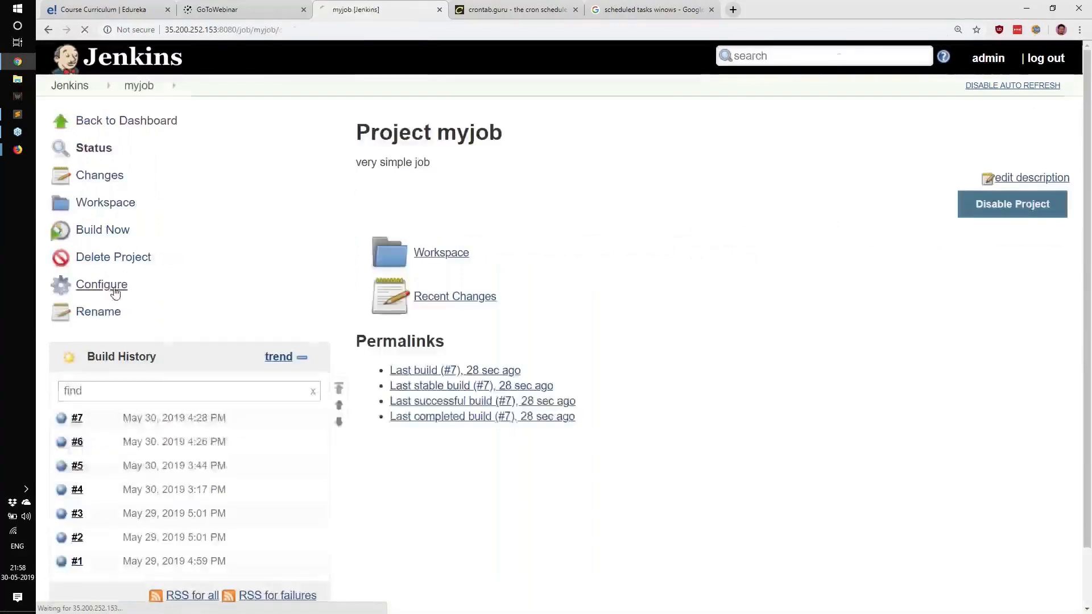
scroll(272, 393, "down", 7)
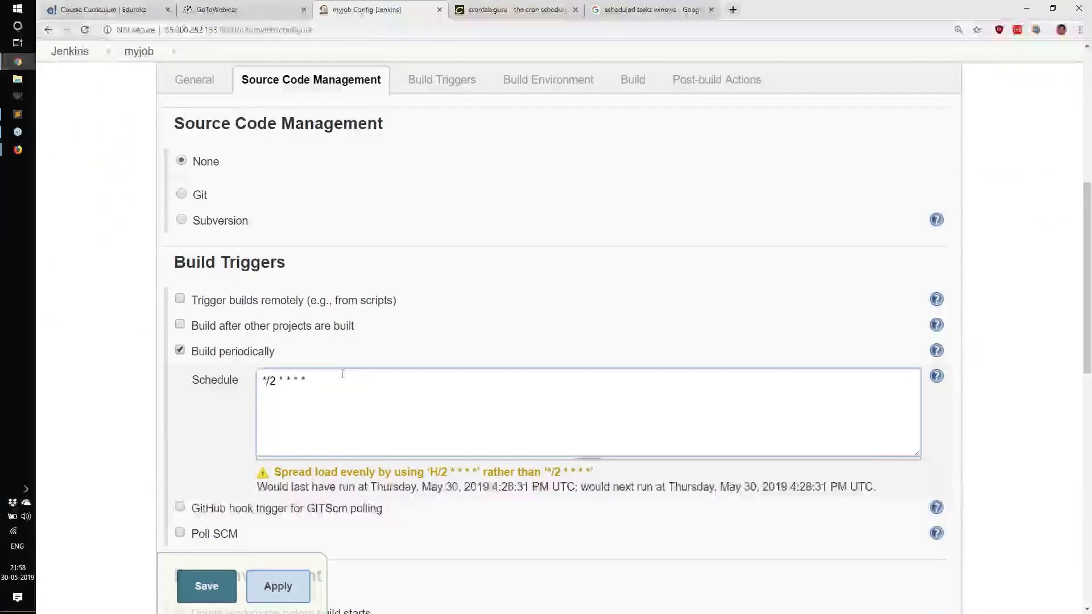
left_click_drag(341, 375, 255, 375)
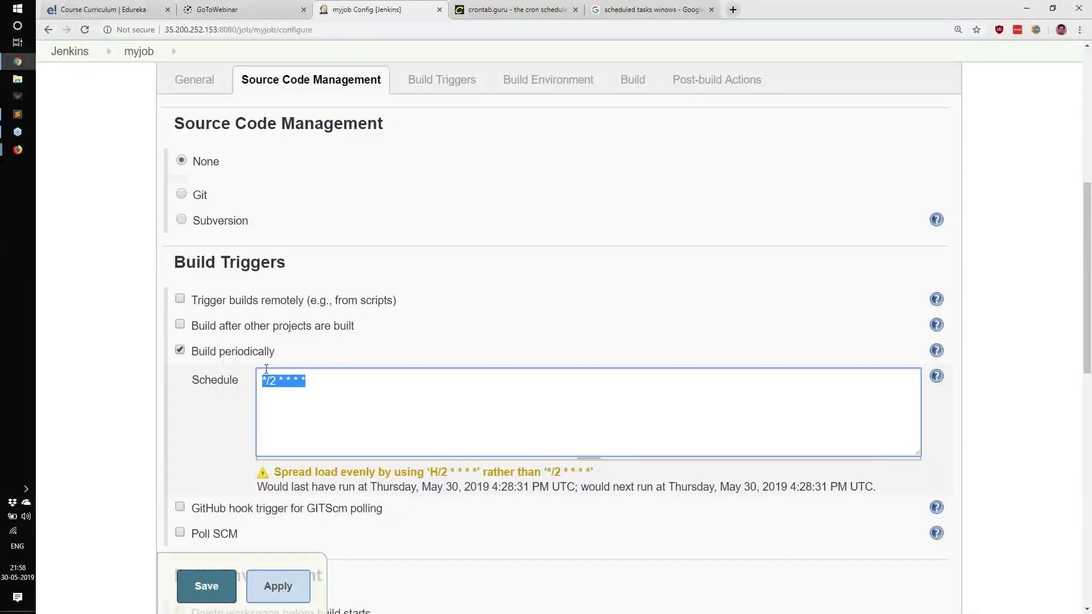
scroll(270, 366, "down", 3)
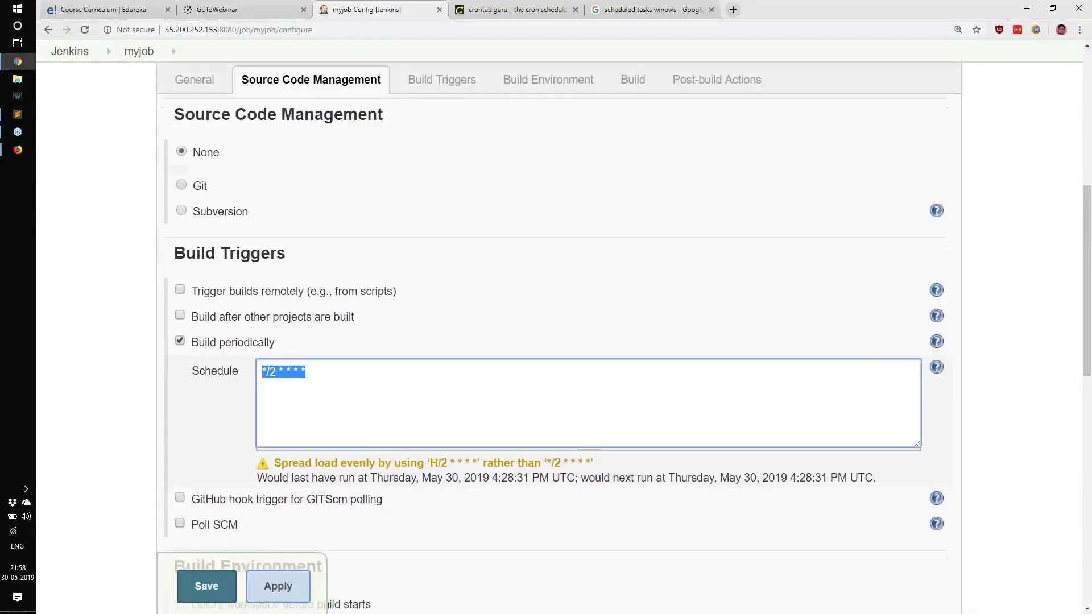
left_click_drag(245, 370, 194, 372)
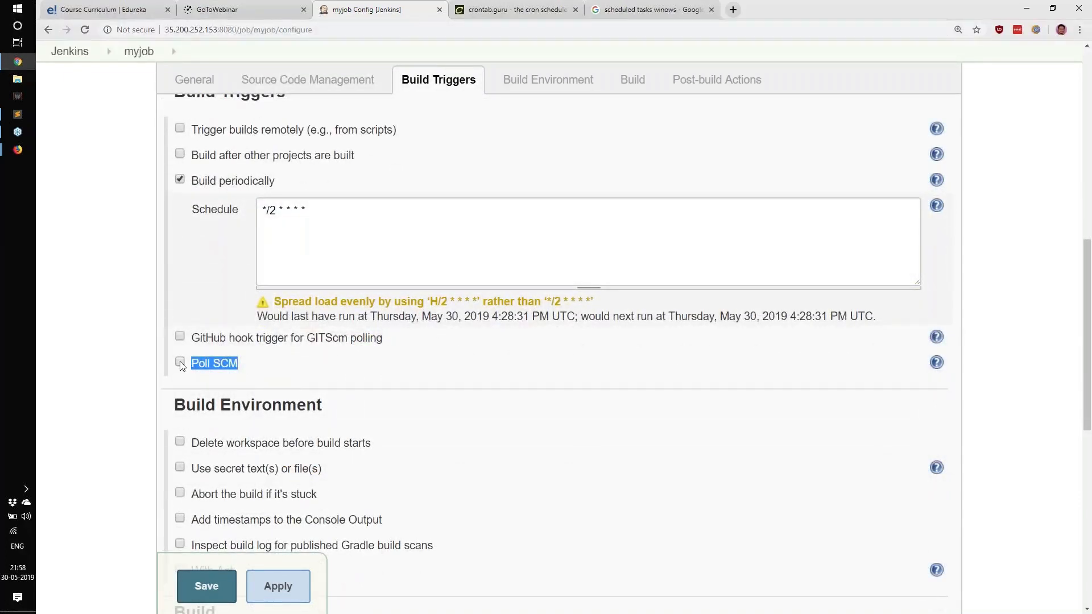
Step: Replace the Build periodically trigger with Poll SCM using the schedule */2 * * * *
left_click(180, 362)
left_click(396, 435)
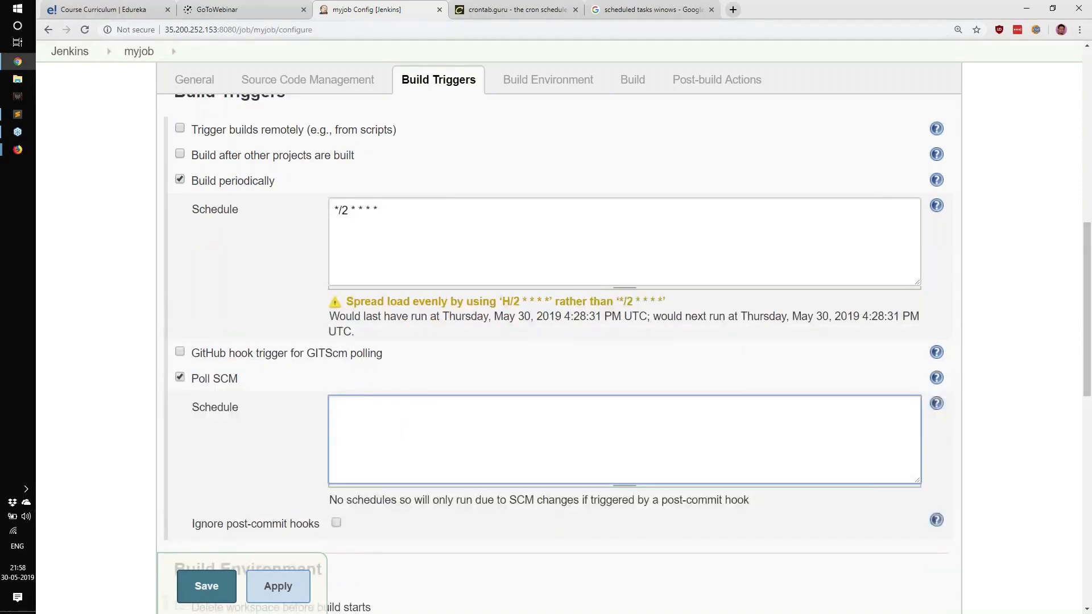
left_click(180, 179)
left_click(453, 315)
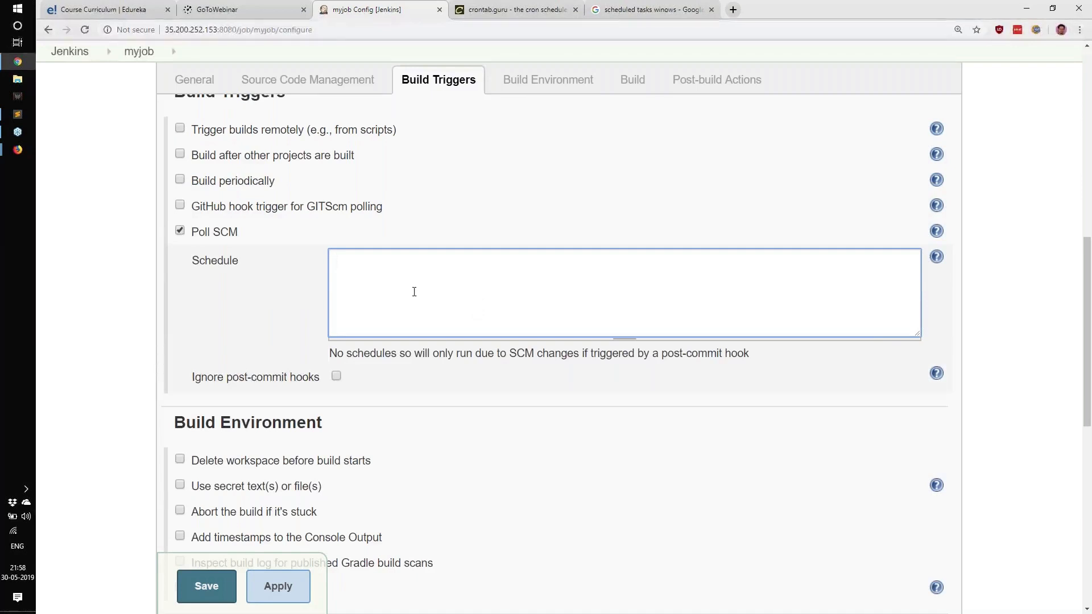
left_click_drag(199, 261, 284, 267)
left_click(422, 300)
type("*")
left_click_drag(190, 182, 242, 234)
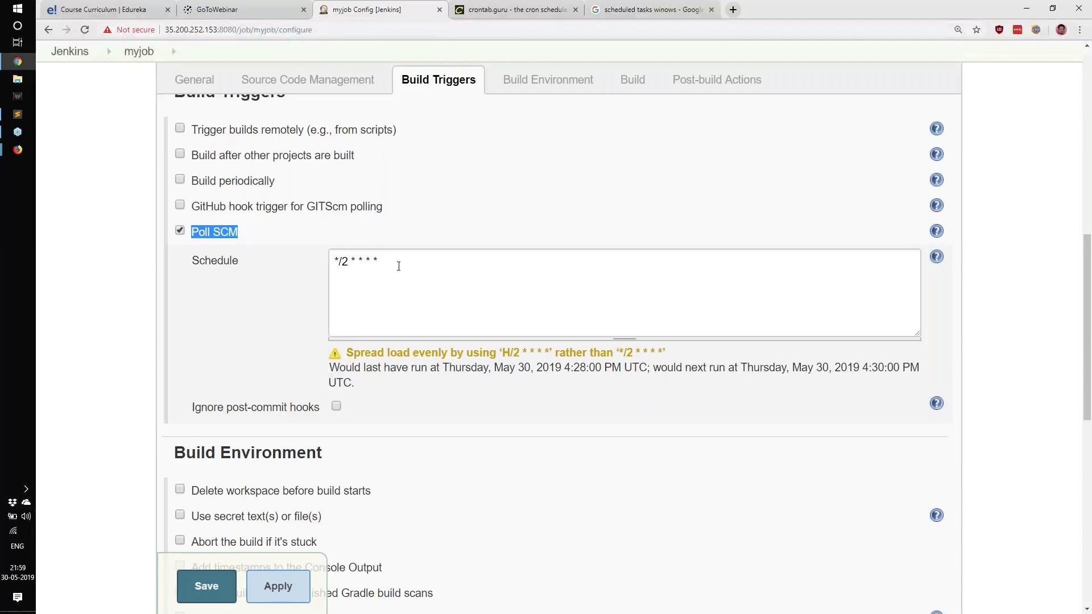
Step: Select Git as the job's source code management option
left_click_drag(398, 266, 334, 268)
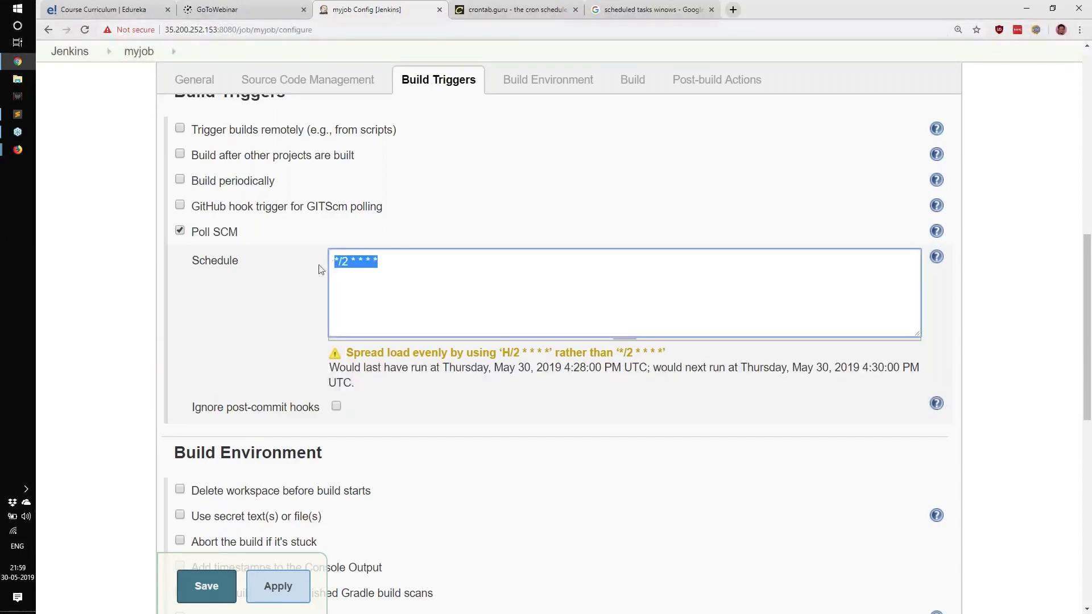
scroll(319, 267, "up", 4)
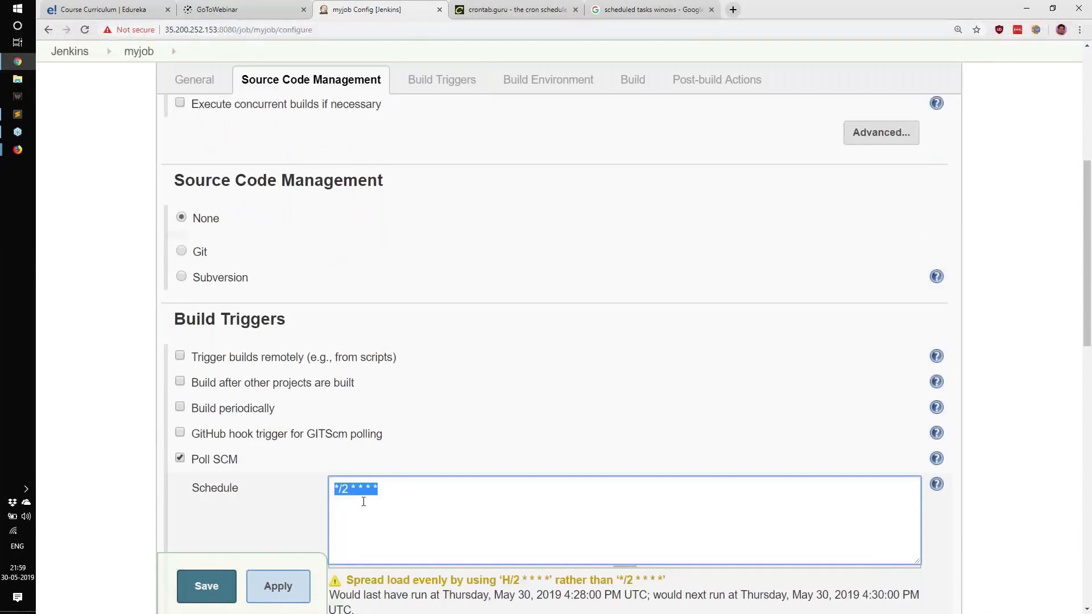
left_click_drag(393, 492, 333, 484)
scroll(214, 490, "down", 1)
double_click(254, 407)
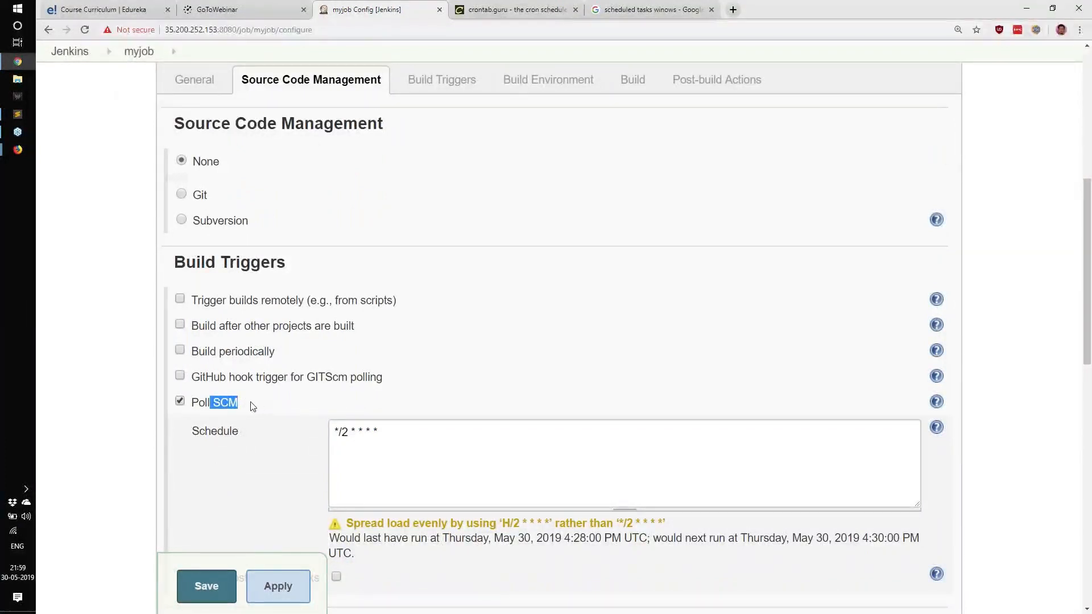
left_click(182, 194)
left_click(464, 243)
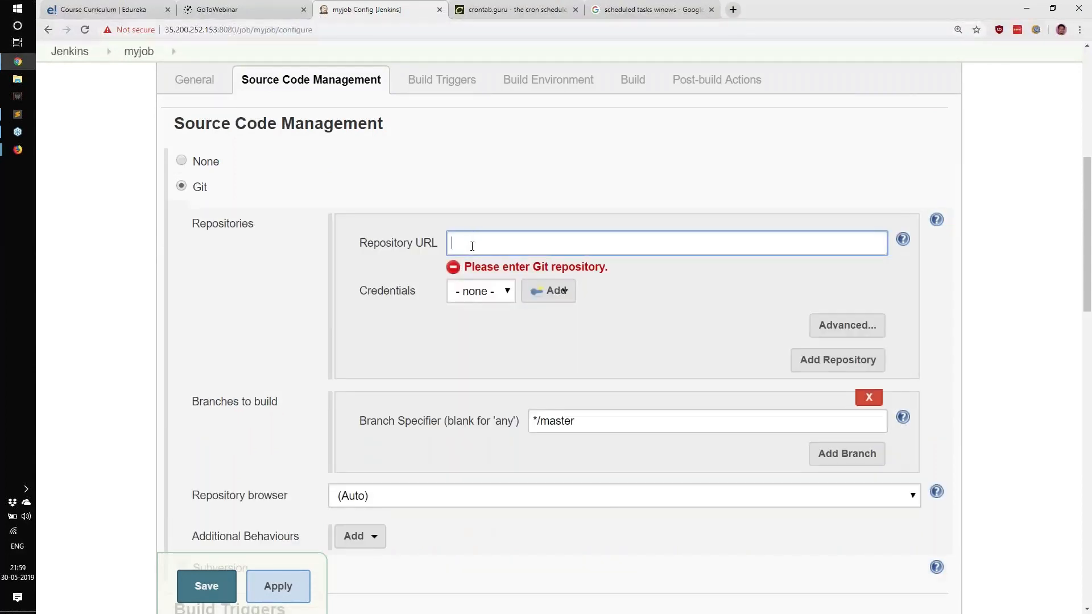
left_click(505, 294)
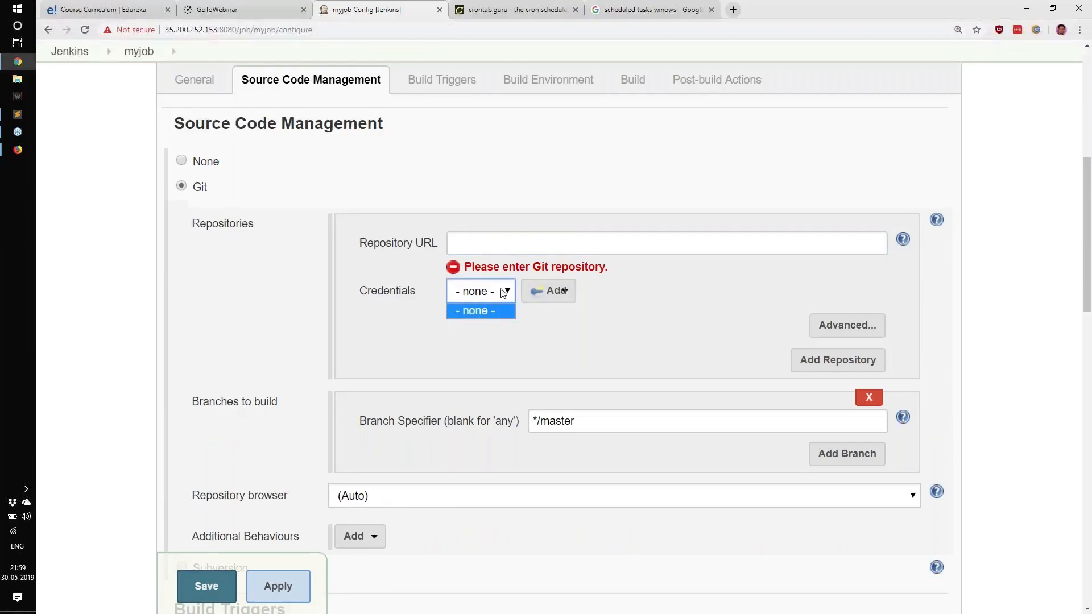
Step: Open the edureka-git/DevOpsClassCodes repository on GitHub in a new tab and copy its HTTPS clone URL
key("ctrl+t")
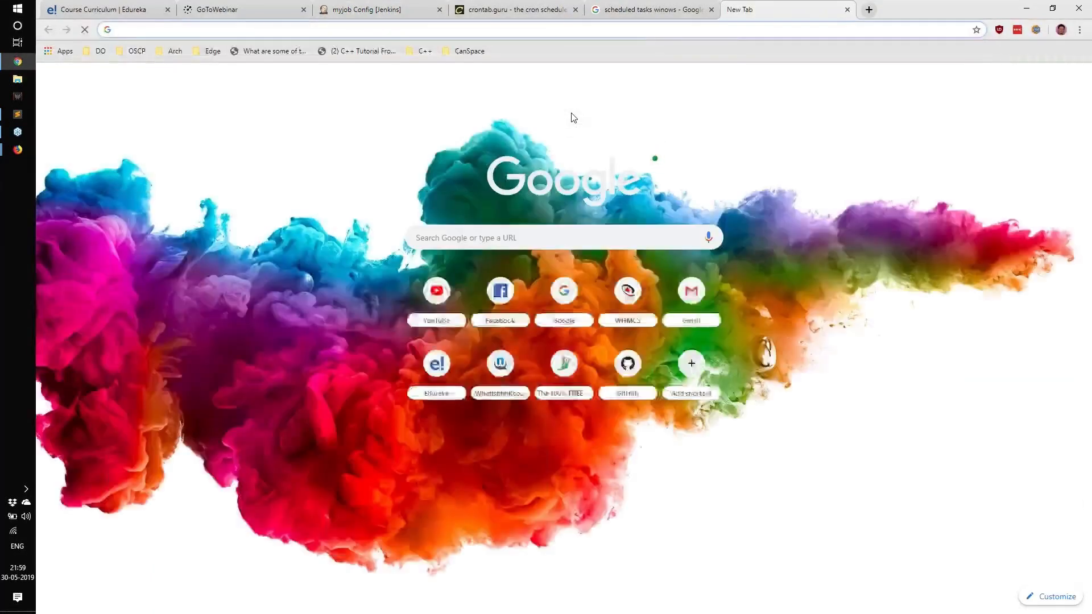
type("github")
key("Down")
key("Return")
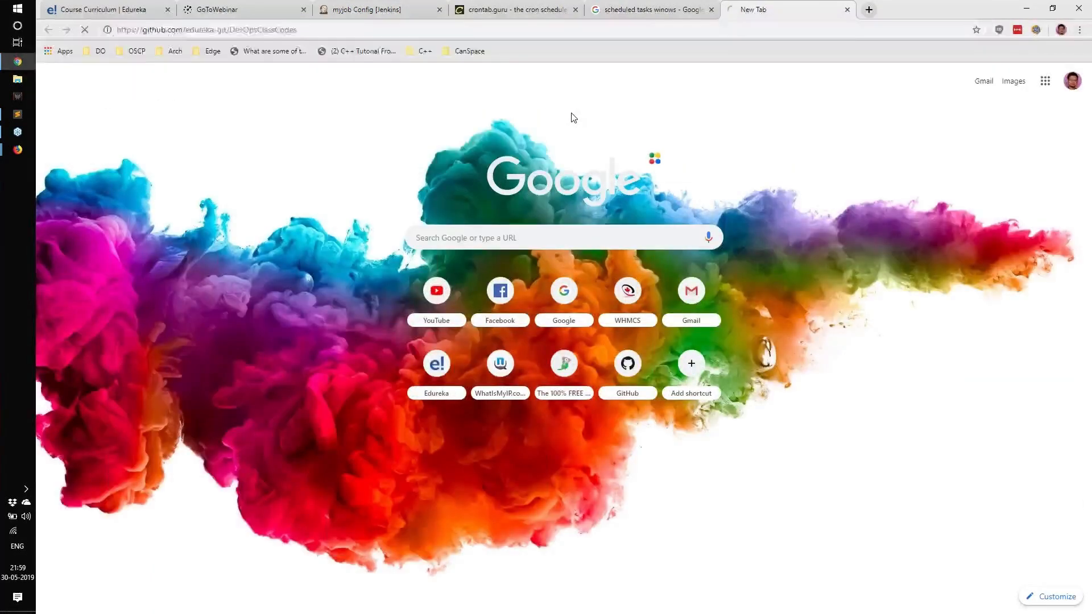
left_click(978, 356)
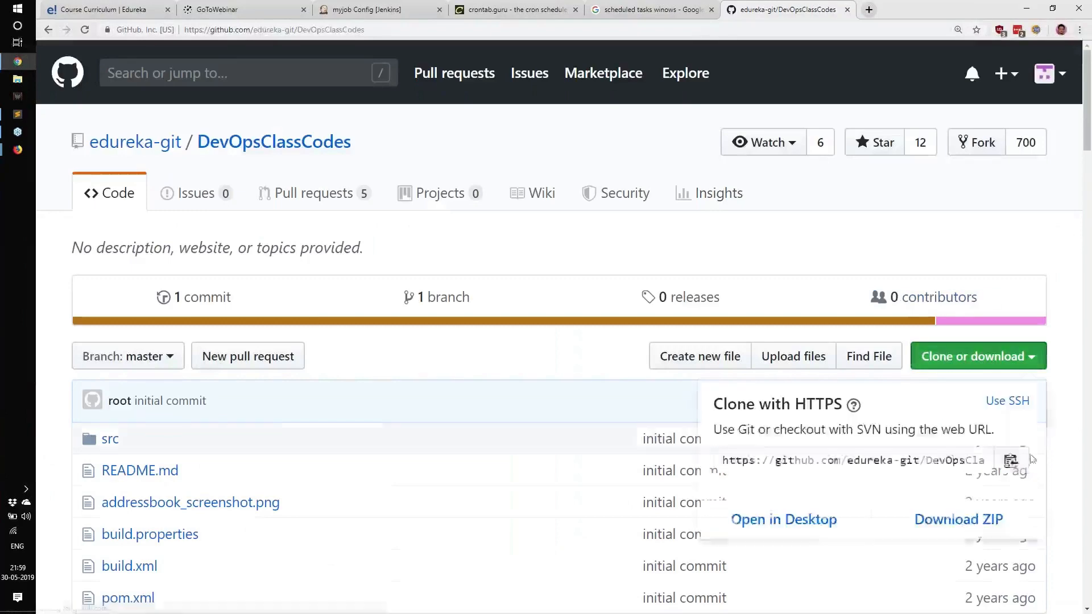
left_click(1011, 458)
Step: Paste the clone URL into the job's Git Repository URL field
left_click(680, 5)
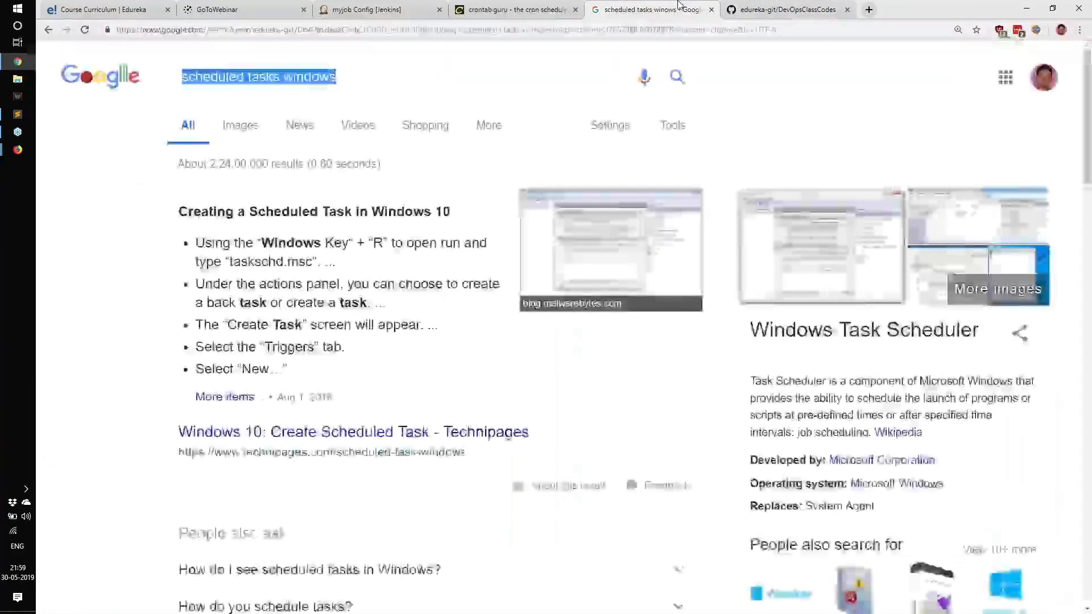
left_click(367, 9)
left_click(568, 243)
key("ctrl+v")
left_click(183, 307)
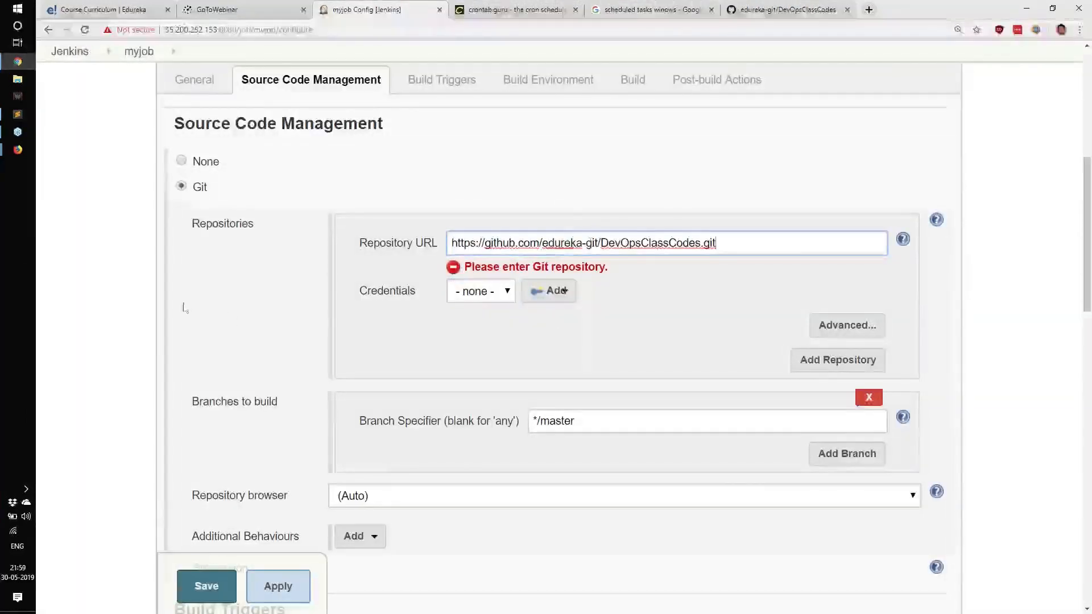
Step: Review the Poll SCM schedule and trigger options, then save the job configuration
scroll(161, 410, "down", 5)
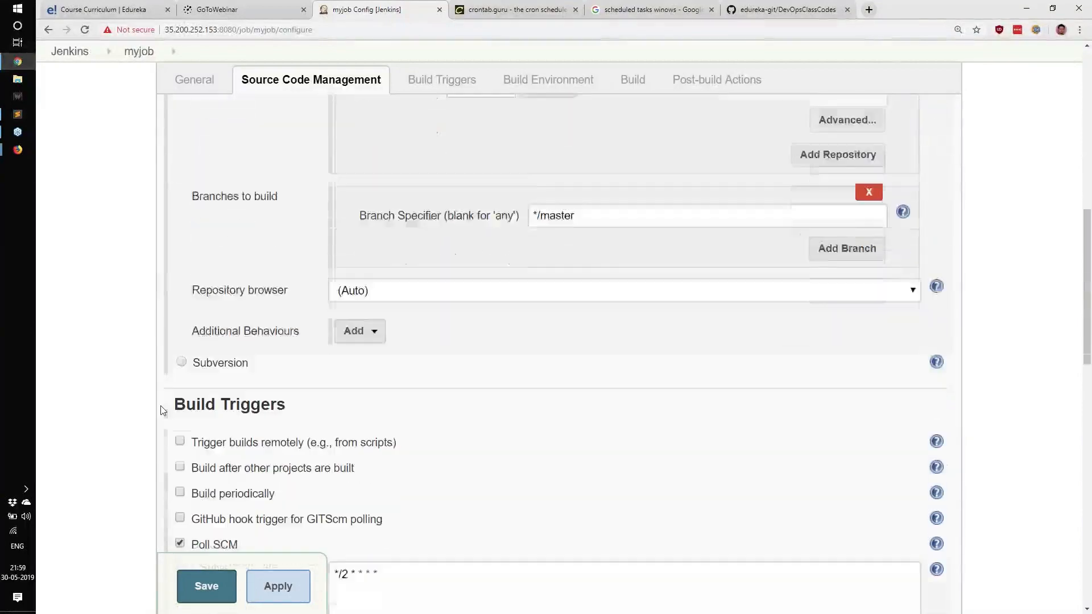
double_click(215, 481)
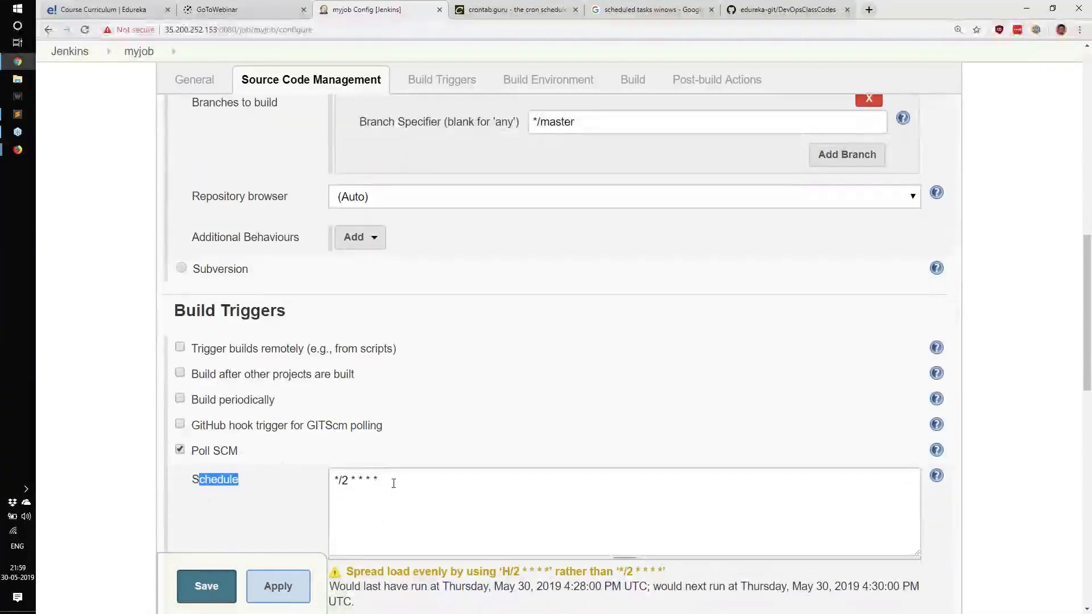
left_click_drag(394, 483, 291, 488)
scroll(274, 499, "down", 1)
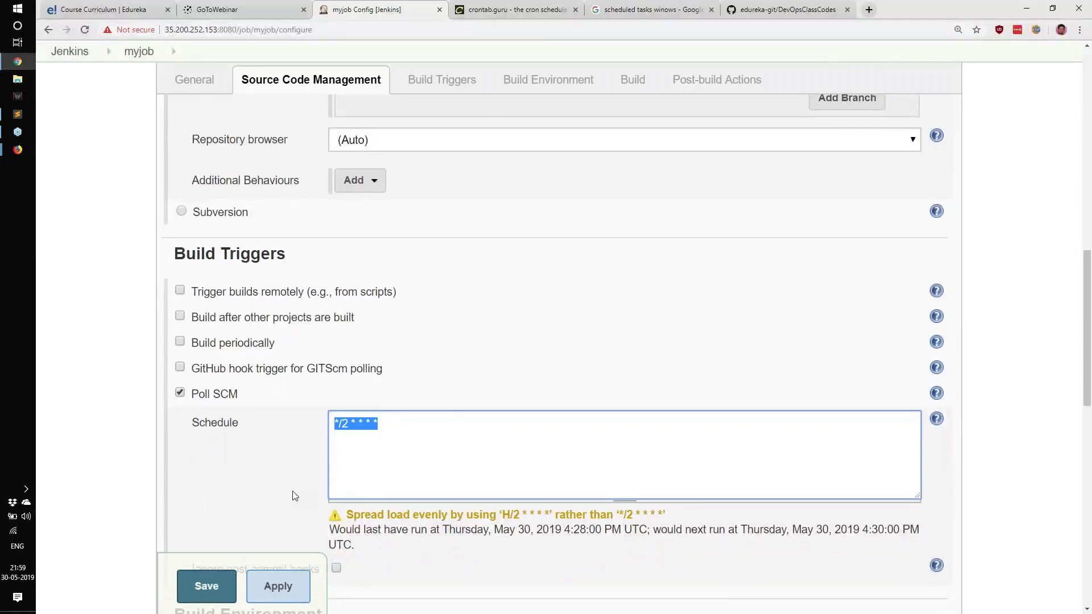
scroll(267, 341, "down", 1)
left_click_drag(267, 336, 208, 337)
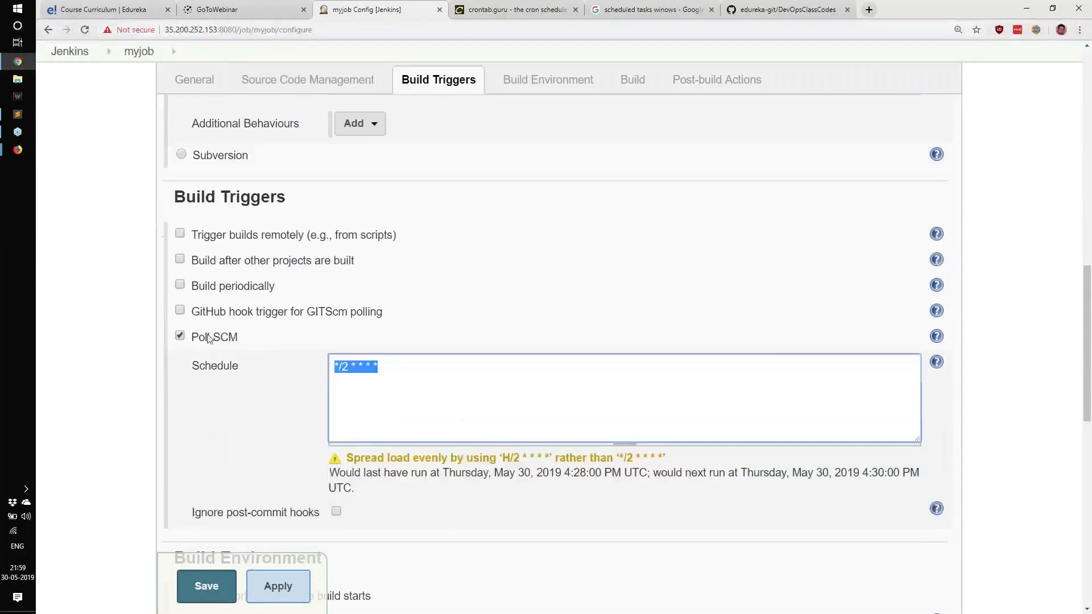
left_click_drag(364, 383, 260, 371)
left_click(384, 375)
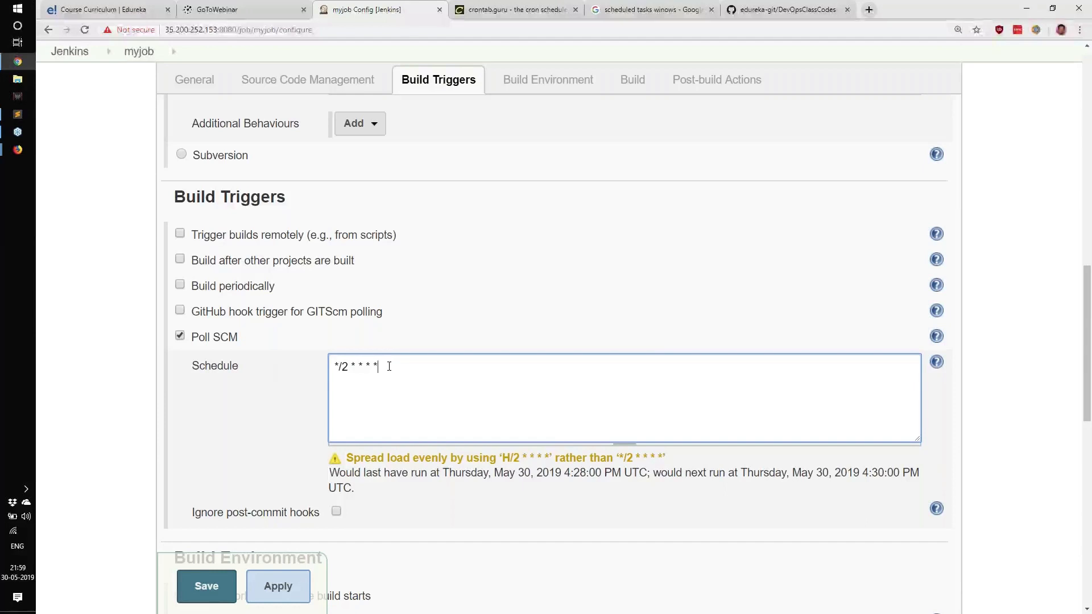
left_click_drag(377, 367, 309, 369)
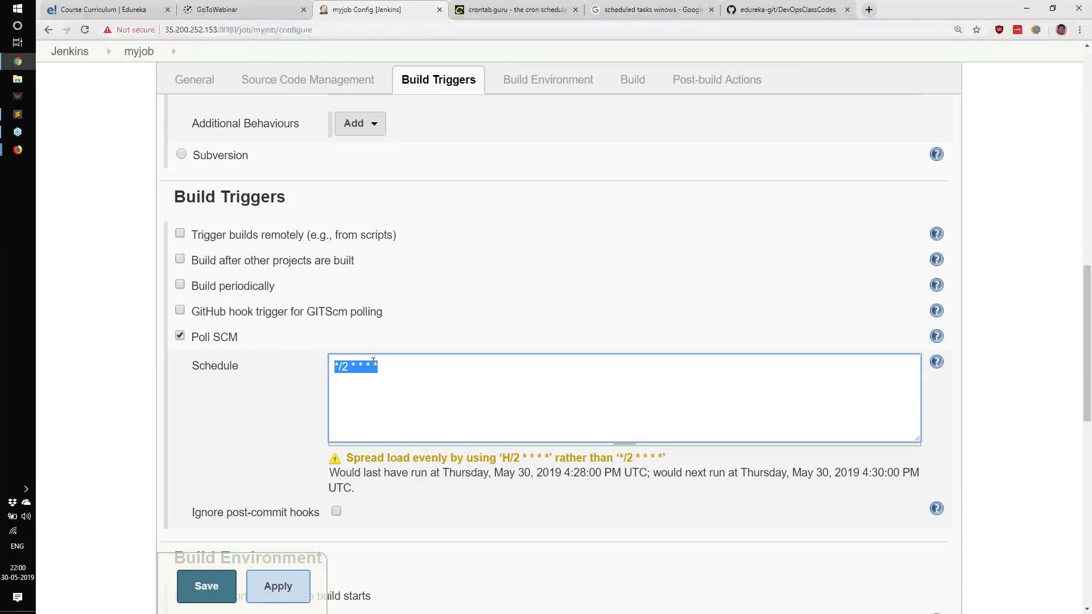
left_click(330, 367)
left_click_drag(334, 367, 408, 368)
left_click_drag(397, 368, 333, 367)
left_click_drag(194, 288, 320, 294)
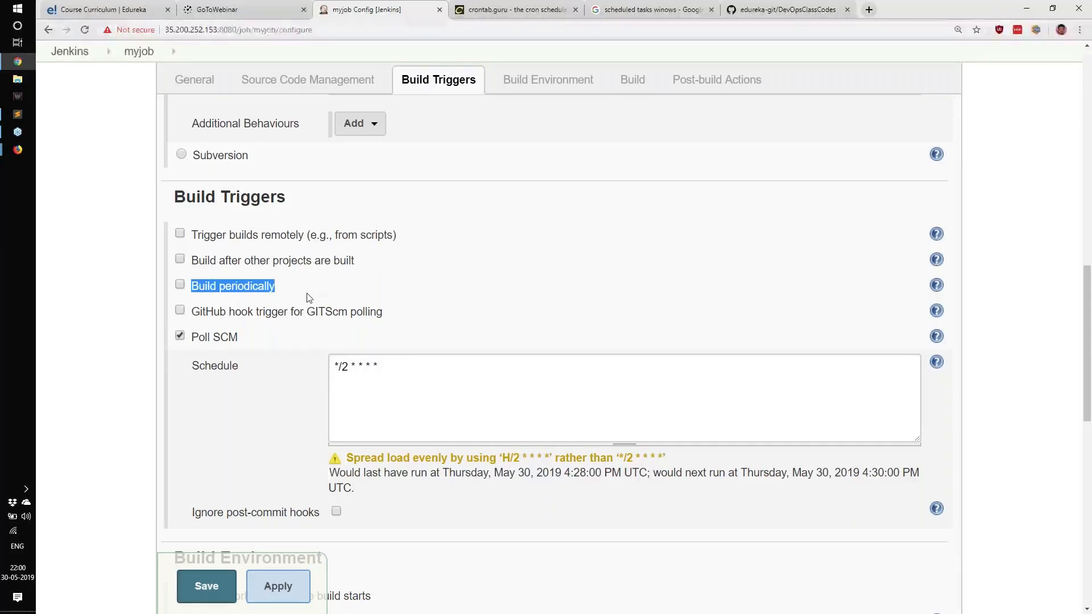
left_click_drag(198, 337, 243, 340)
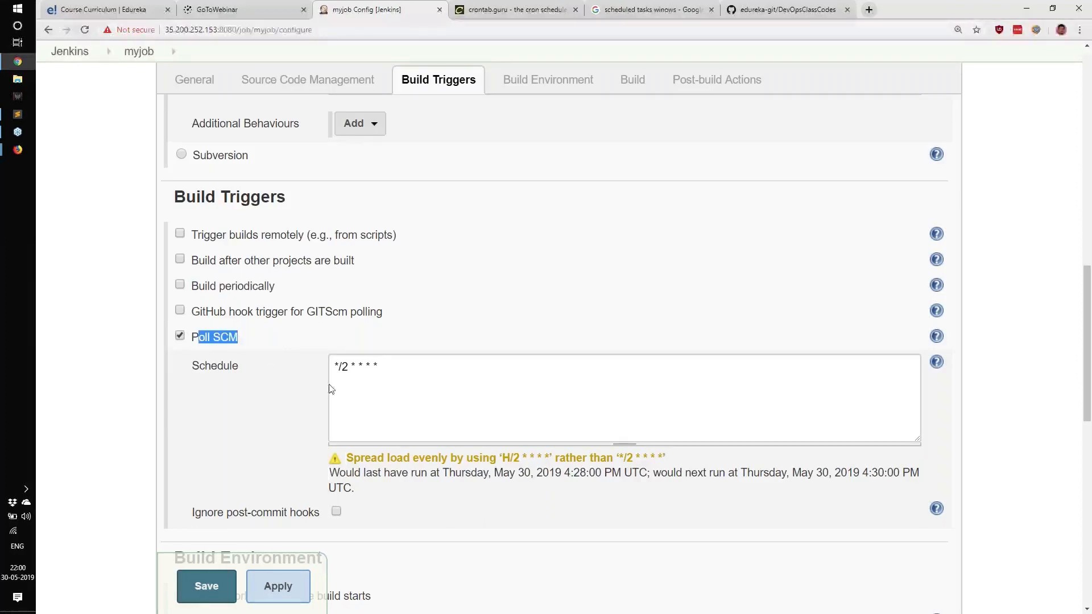
left_click_drag(390, 374, 322, 371)
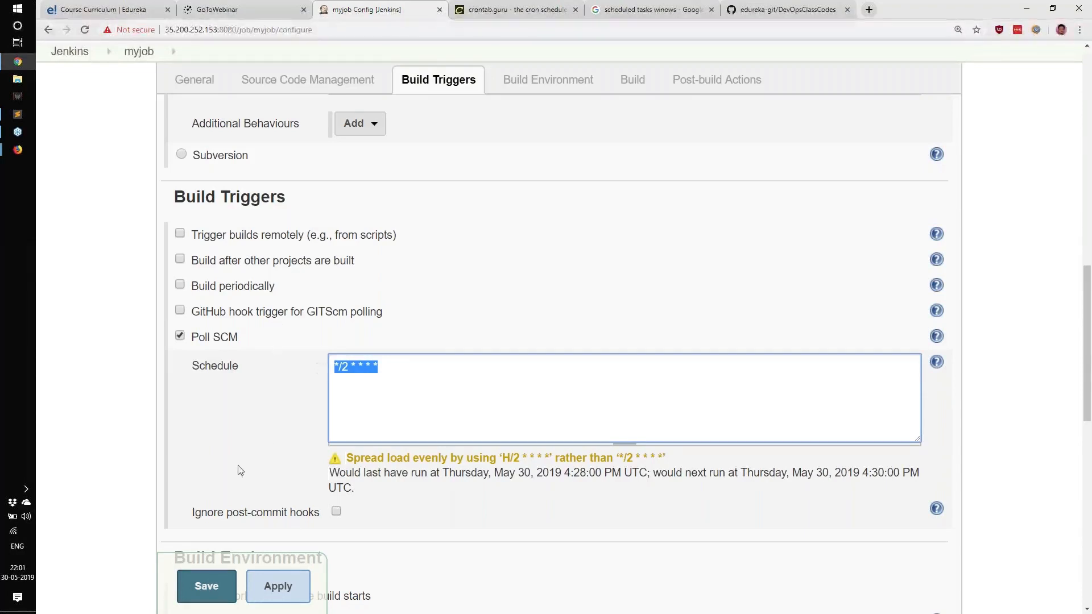
left_click(200, 592)
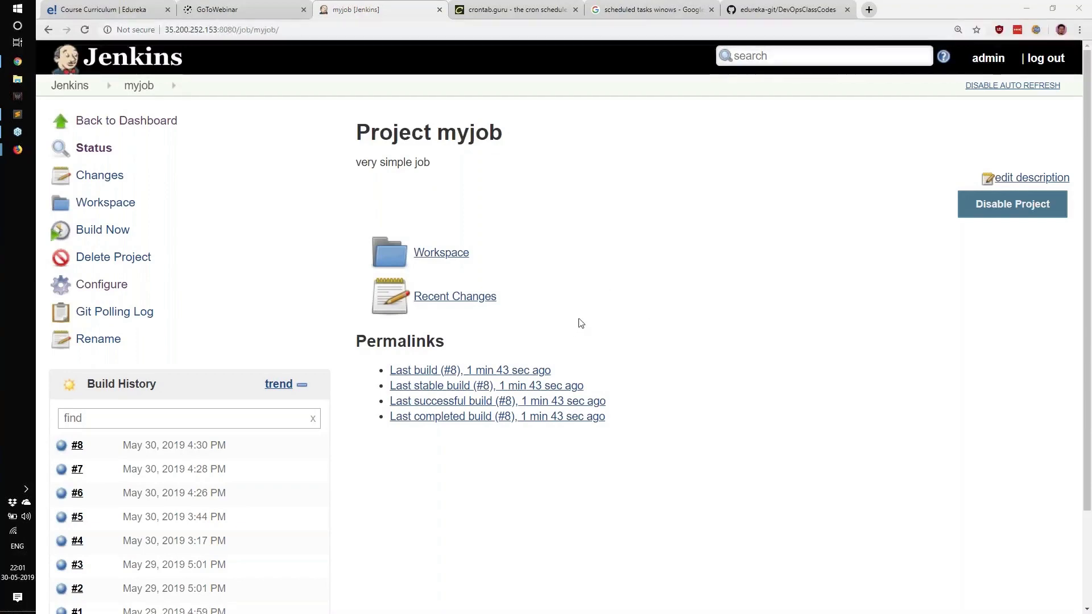
Step: Check the myjob build history for the new pending build
scroll(581, 323, "down", 2)
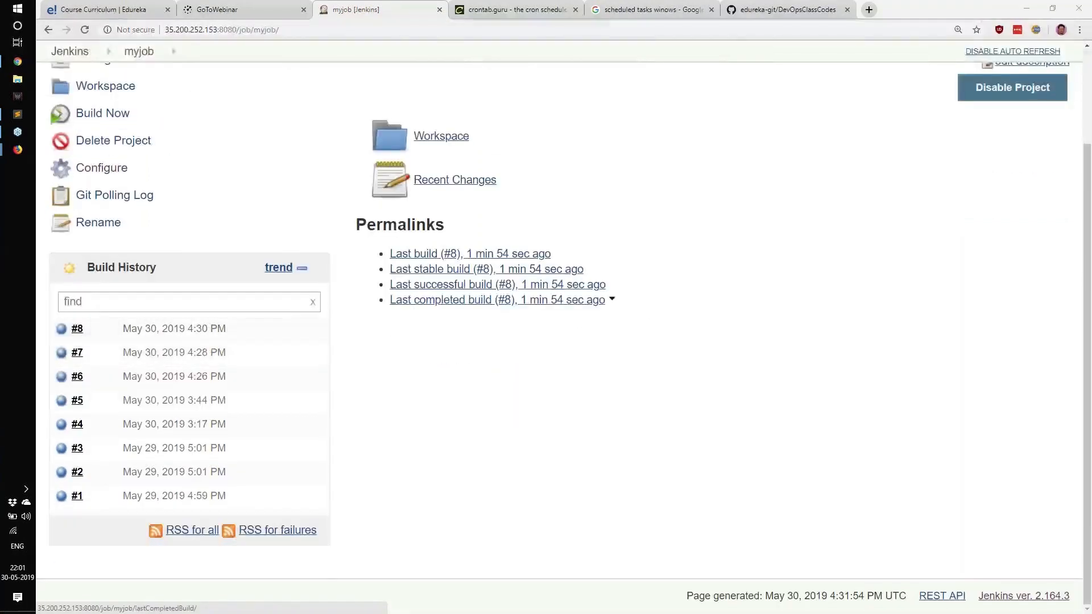
left_click_drag(551, 254, 467, 255)
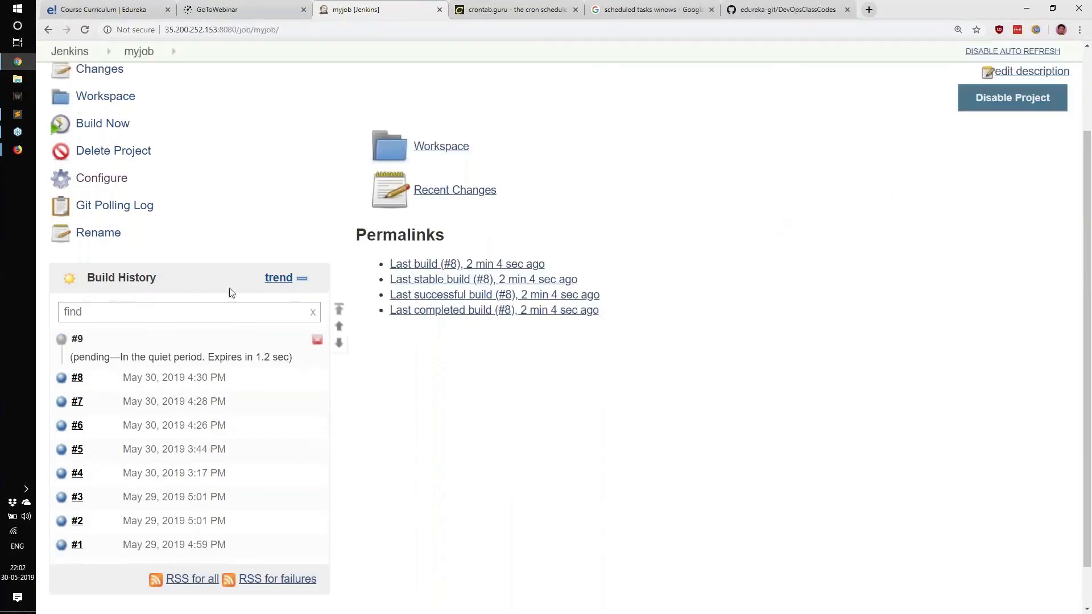
left_click_drag(68, 358, 189, 357)
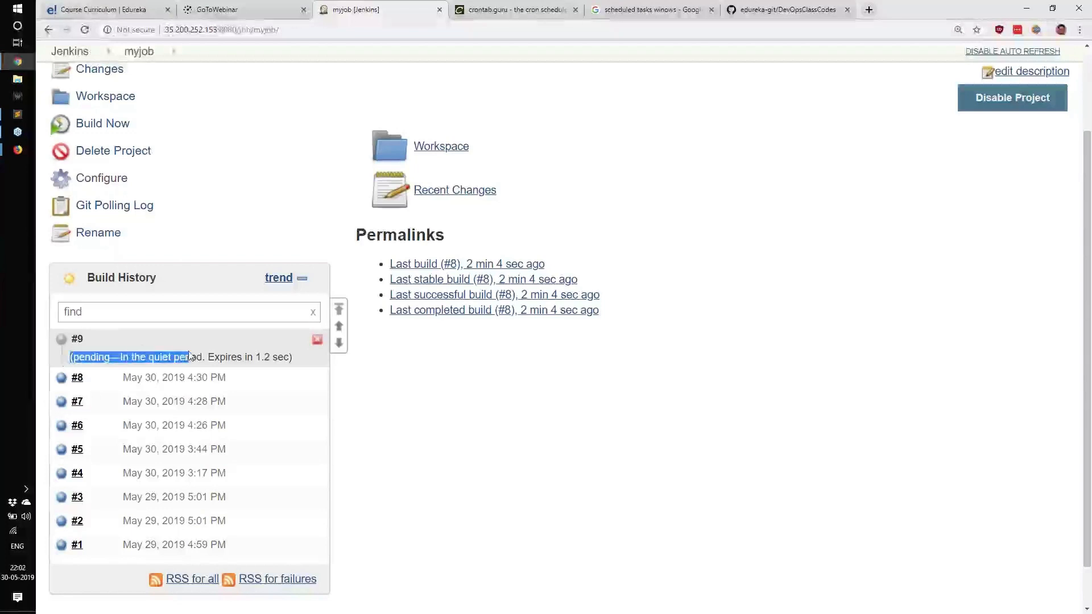
Step: Open the console output of build #9 and review its SCM trigger and Git cloning lines
left_click(62, 340)
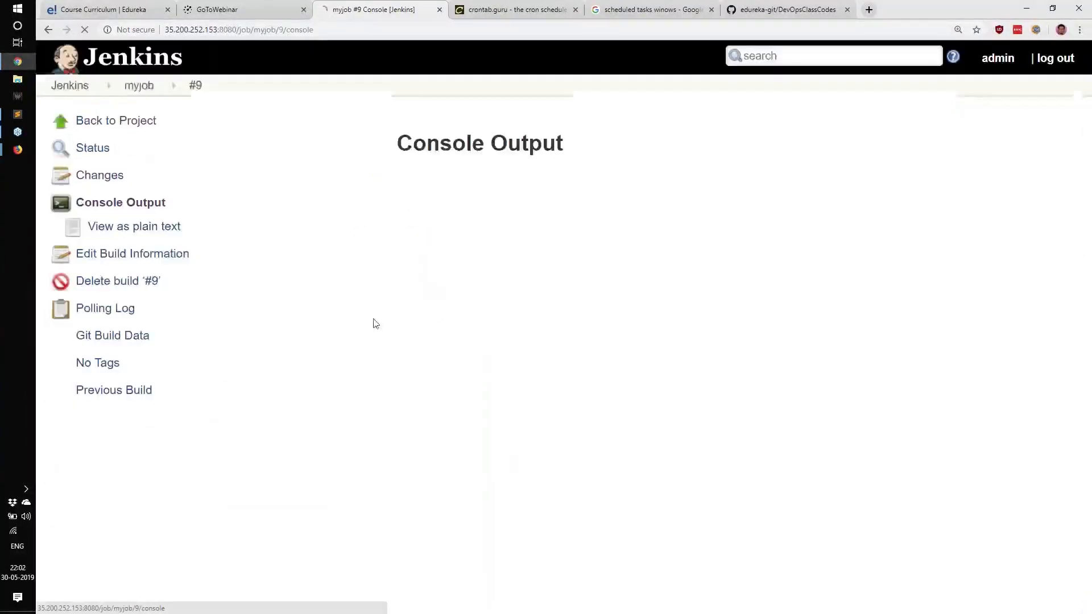
scroll(383, 258, "down", 1)
left_click_drag(357, 193, 435, 194)
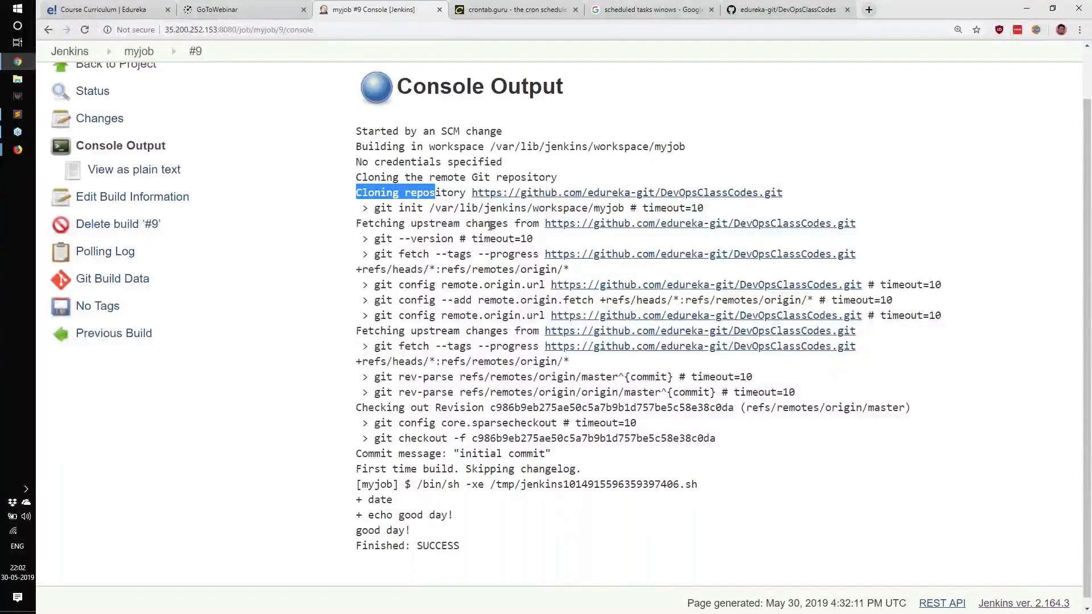
left_click_drag(398, 300, 515, 500)
left_click(514, 501)
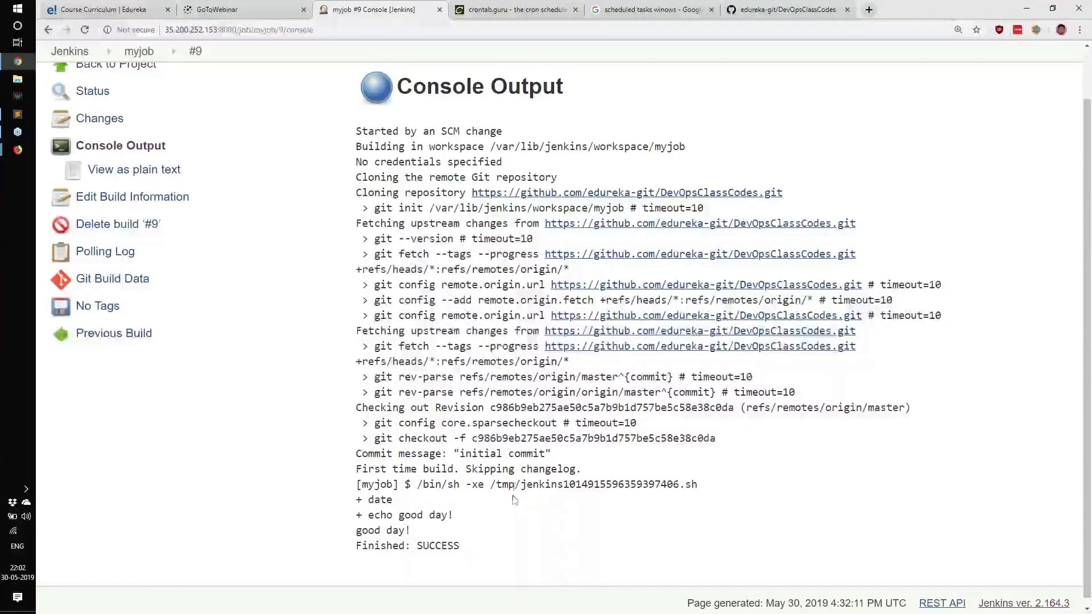
Step: Compare the GitHub repository page with the myjob project's build history
scroll(370, 465, "up", 2)
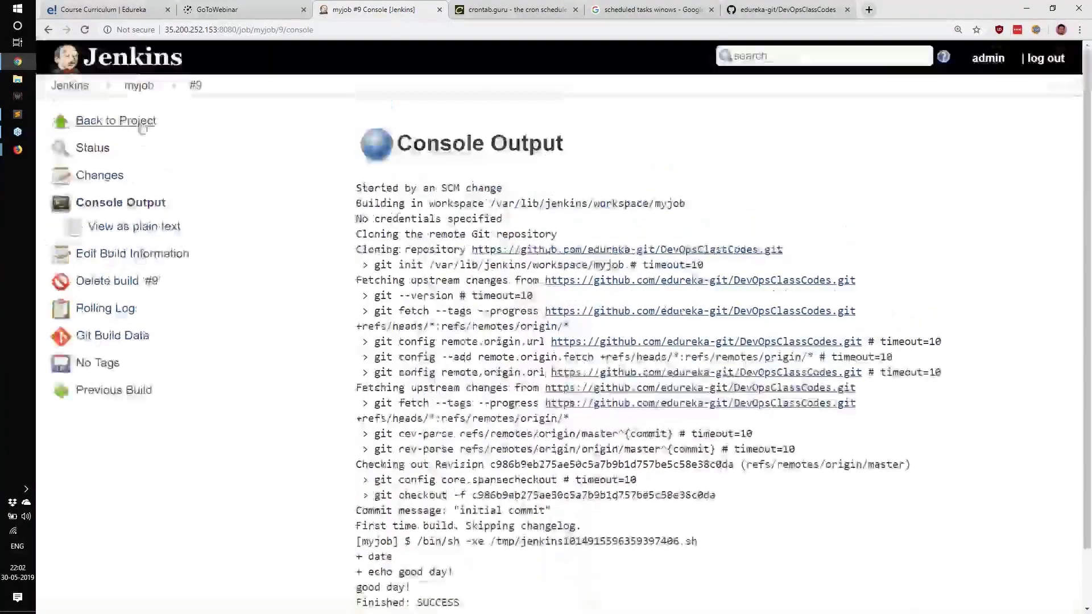
left_click(85, 118)
left_click_drag(122, 447, 209, 449)
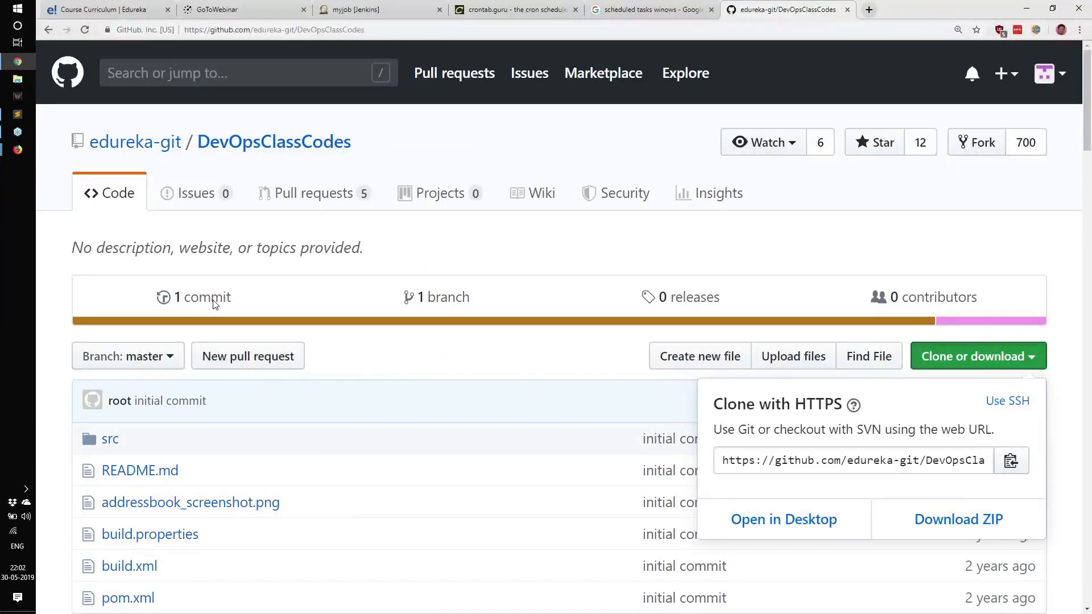
key("Escape")
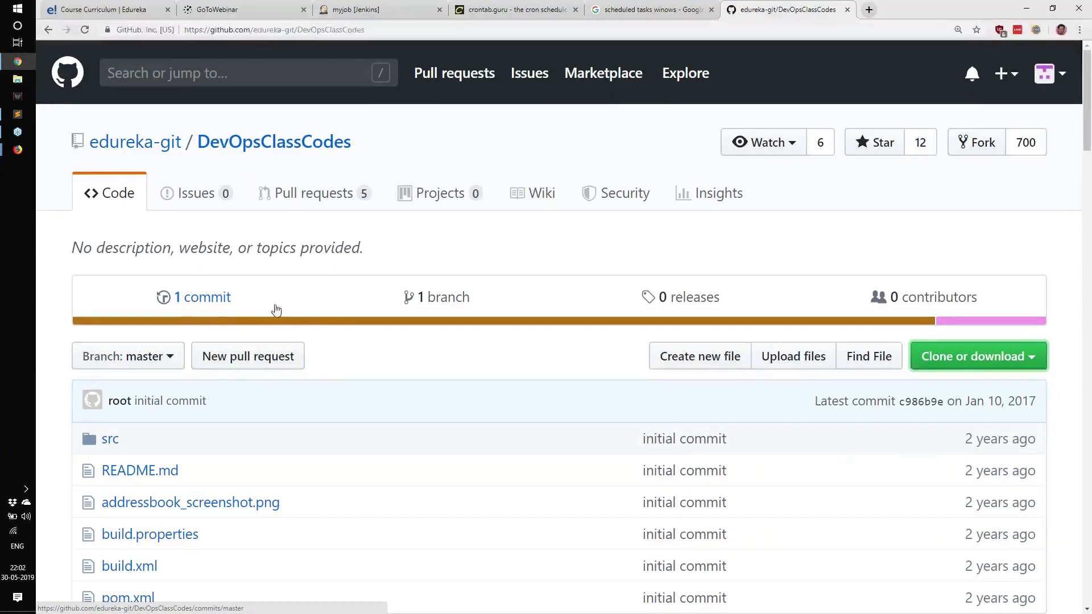
left_click_drag(275, 310, 139, 302)
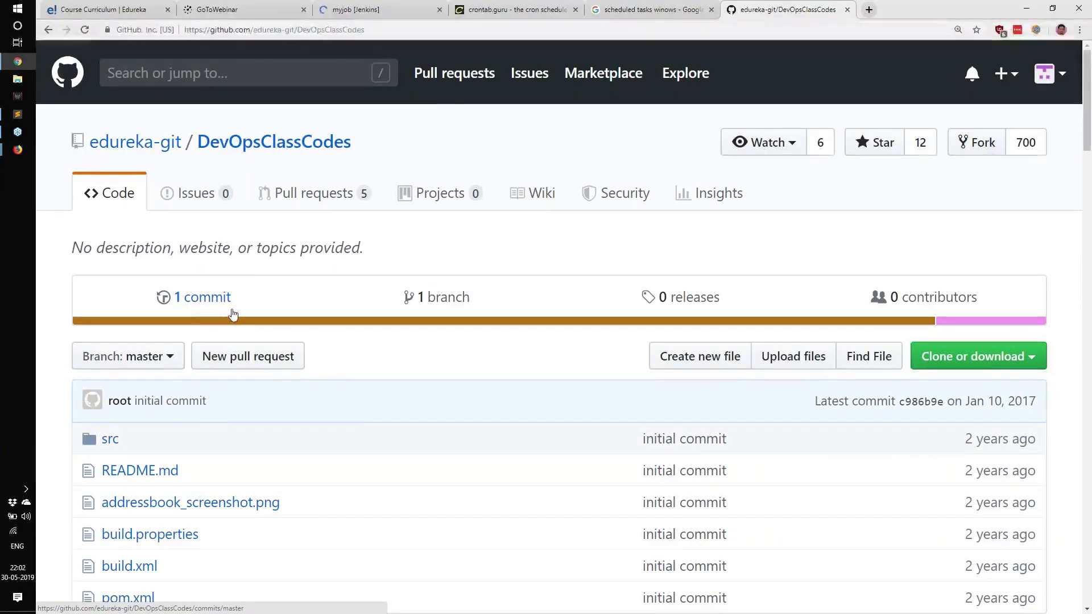
left_click(188, 316)
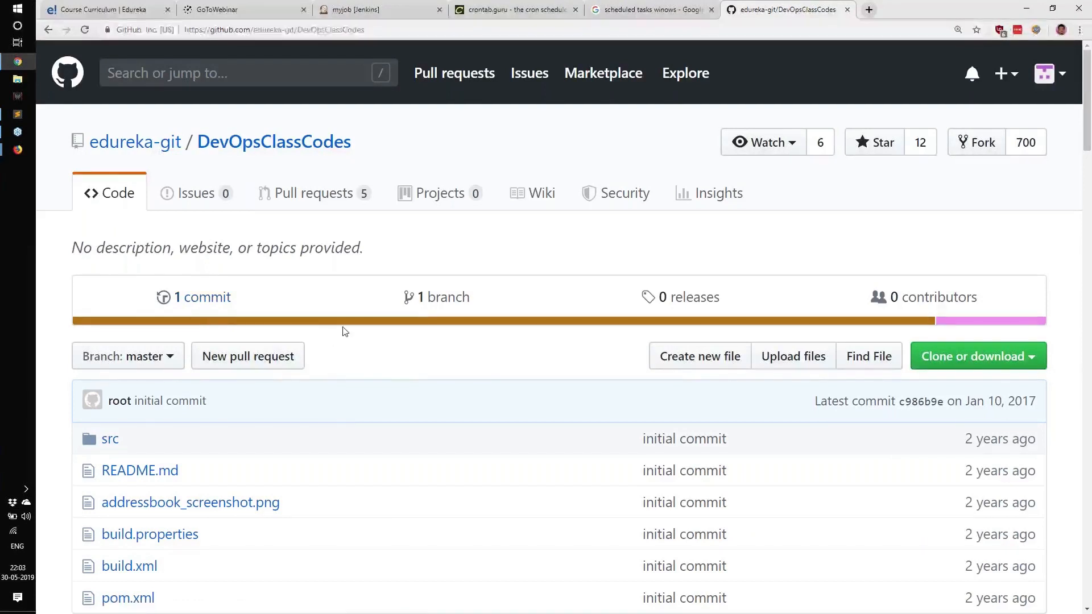
left_click(355, 9)
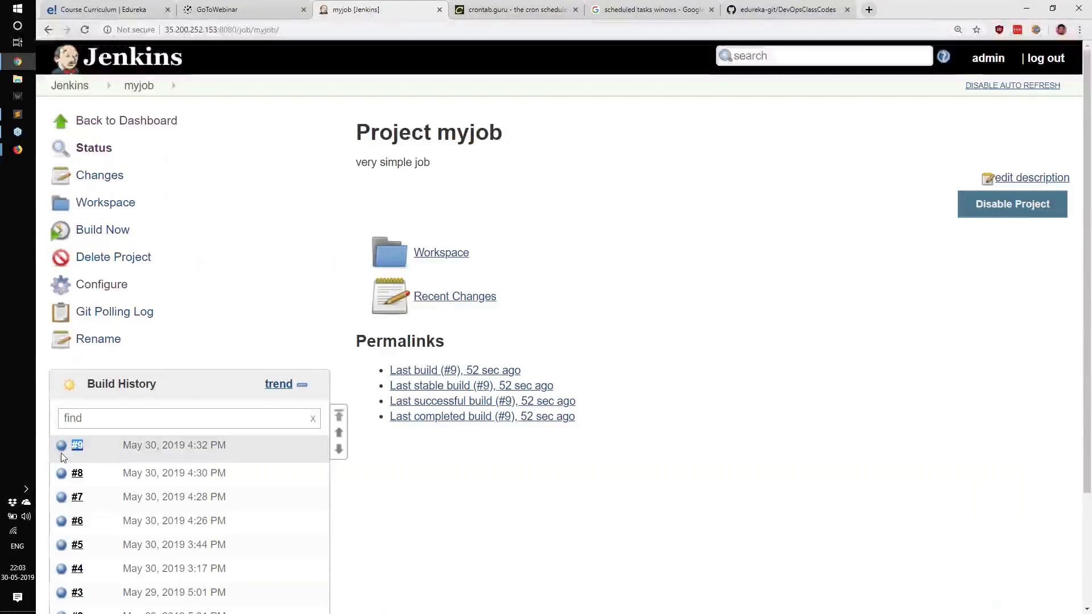
left_click(759, 5)
left_click_drag(205, 298, 396, 12)
left_click(396, 13)
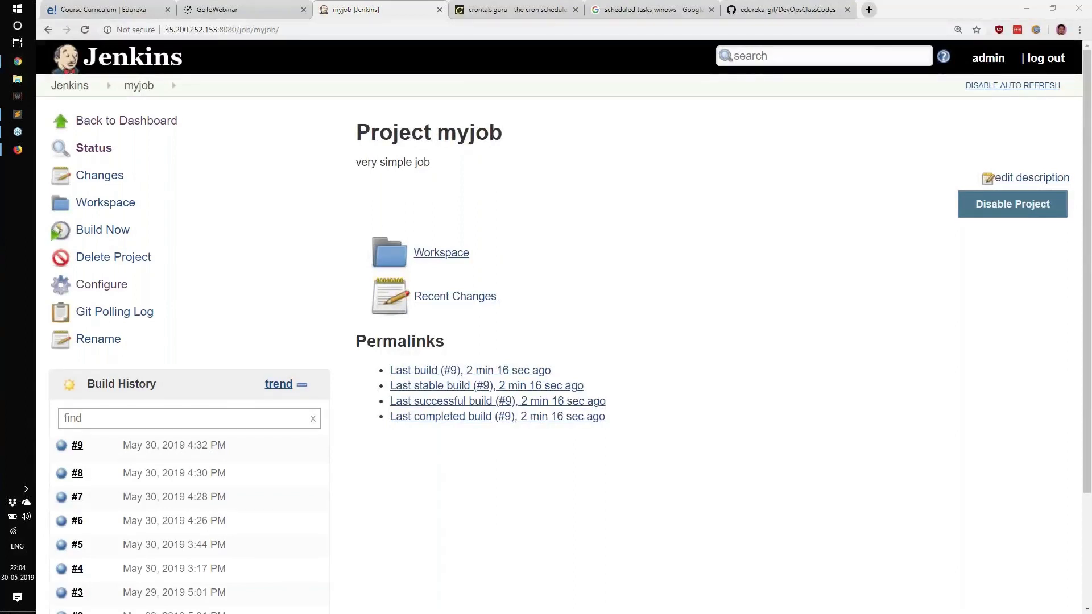
Step: Try enabling the GitHub hook trigger for GITScm polling option alongside Poll SCM in the job's build triggers
left_click(105, 286)
scroll(261, 289, "down", 12)
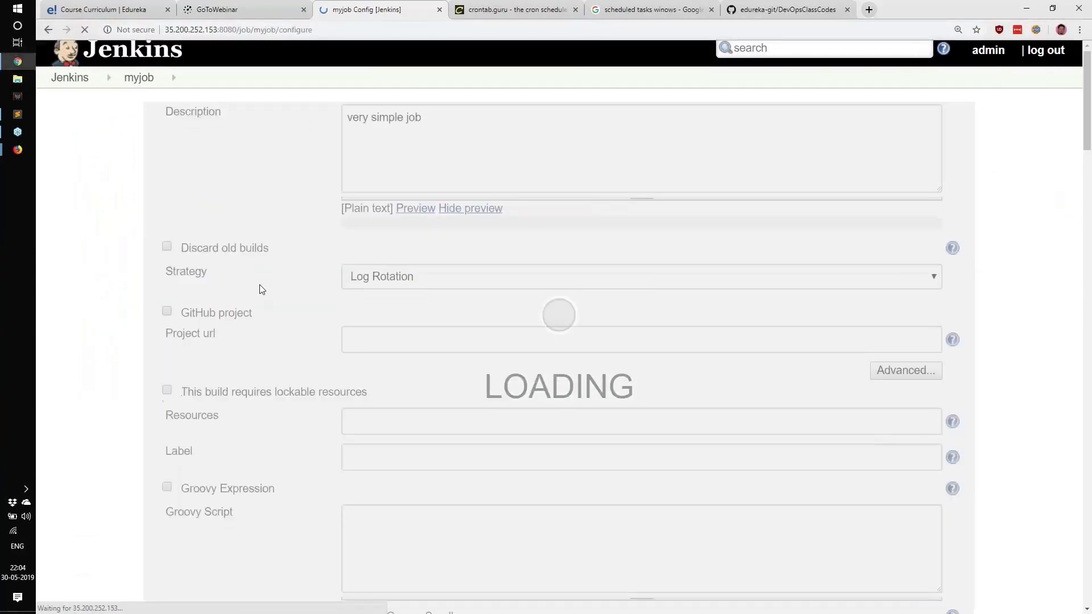
scroll(261, 265, "down", 6)
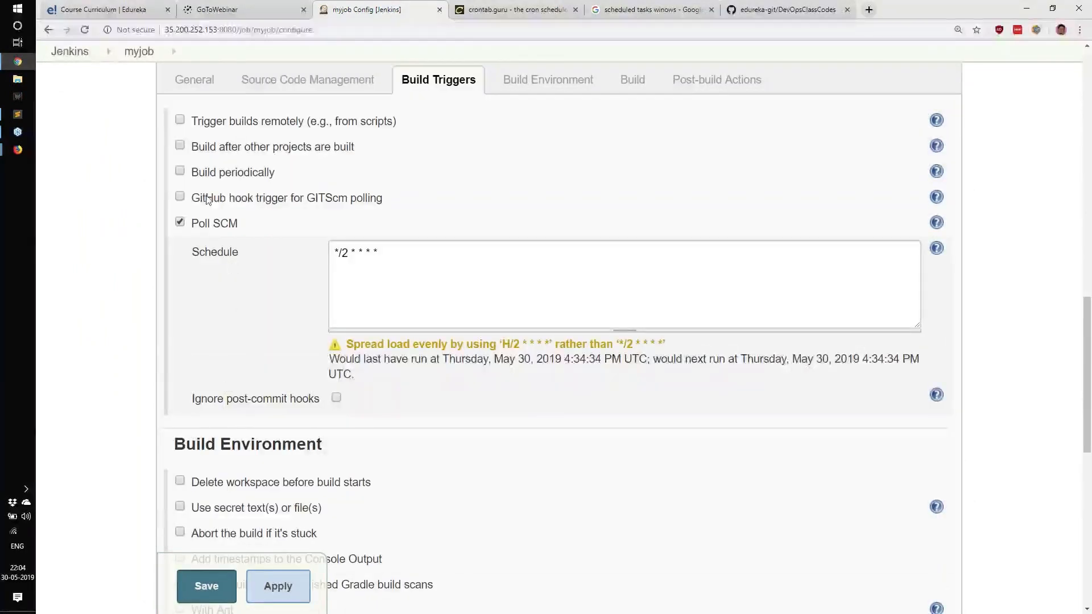
left_click_drag(206, 198, 411, 203)
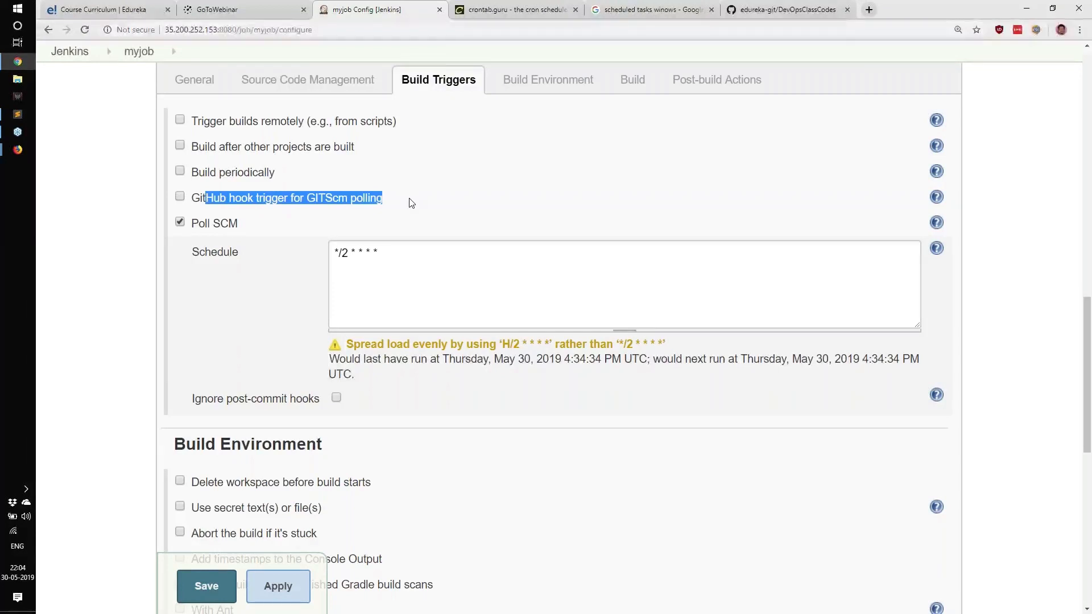
left_click(213, 201)
left_click(185, 196)
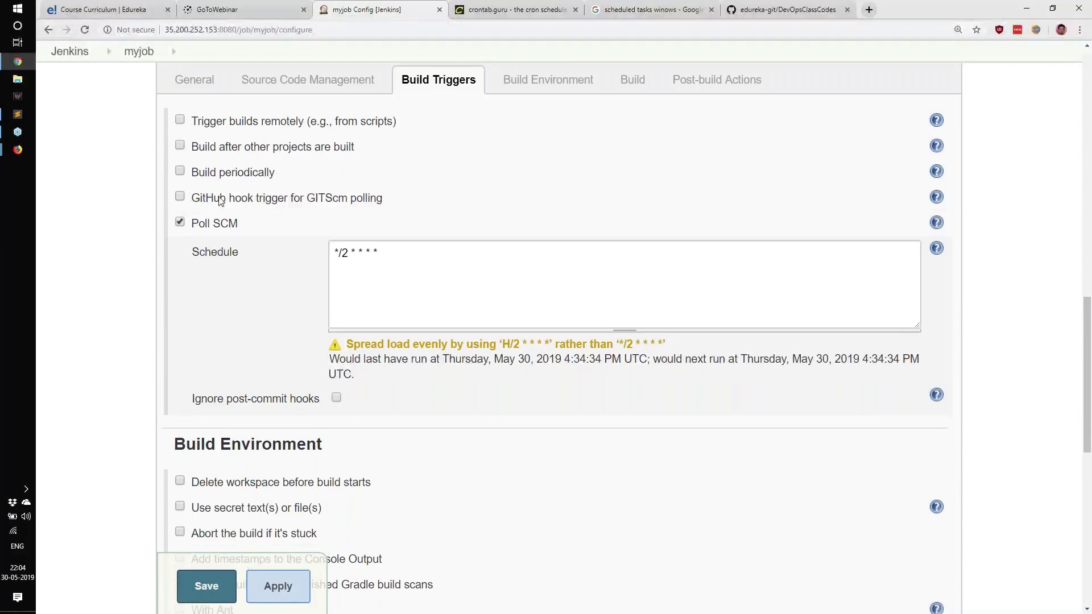
left_click_drag(220, 199, 361, 198)
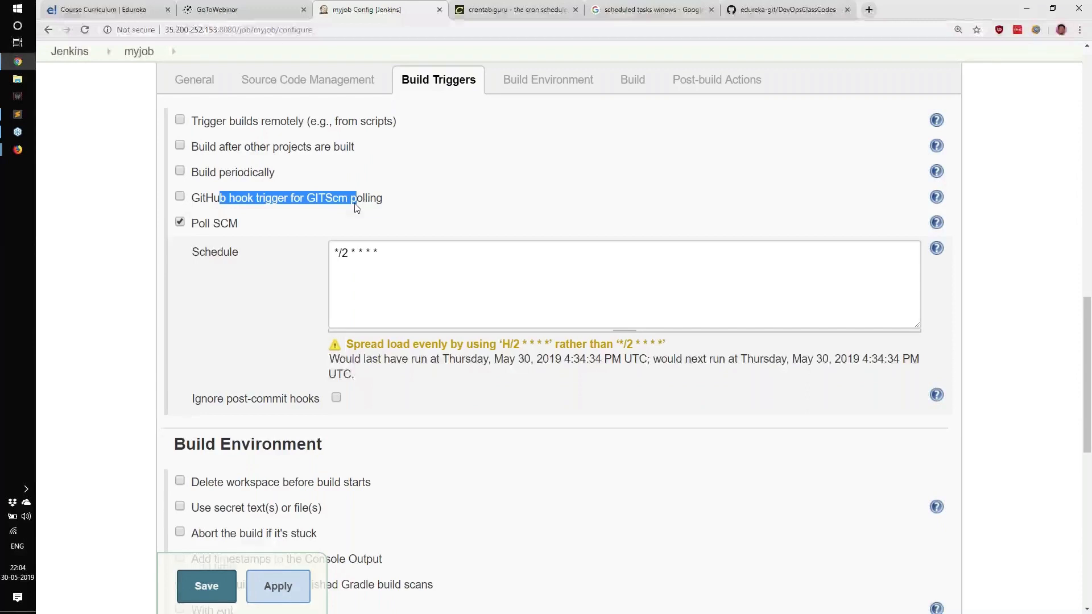
left_click(357, 207)
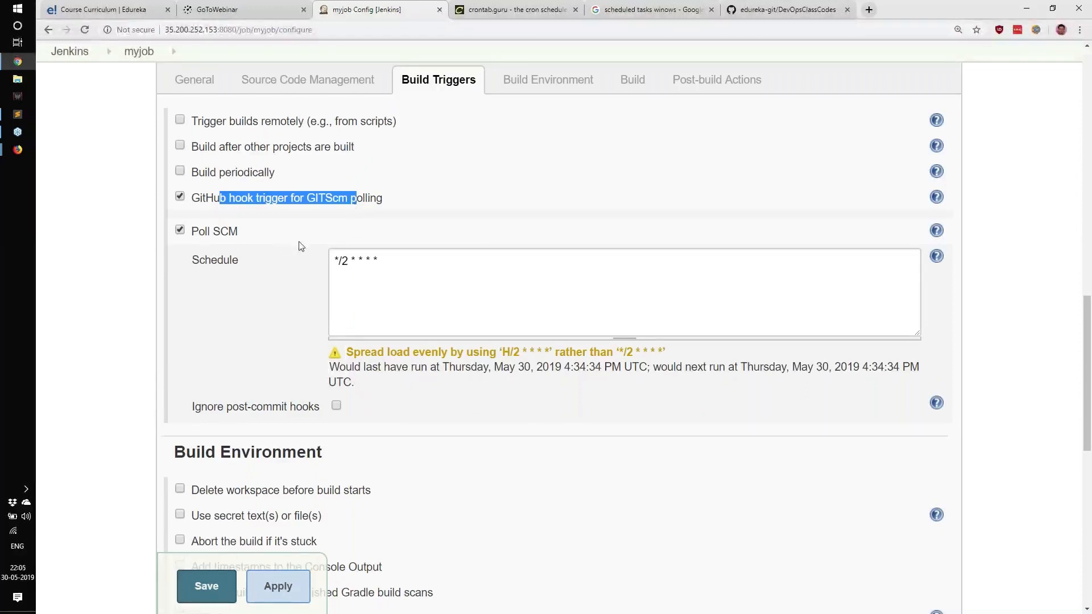
Step: Leave the job configuration without saving and return to the myjob project page
left_click_drag(405, 260, 335, 262)
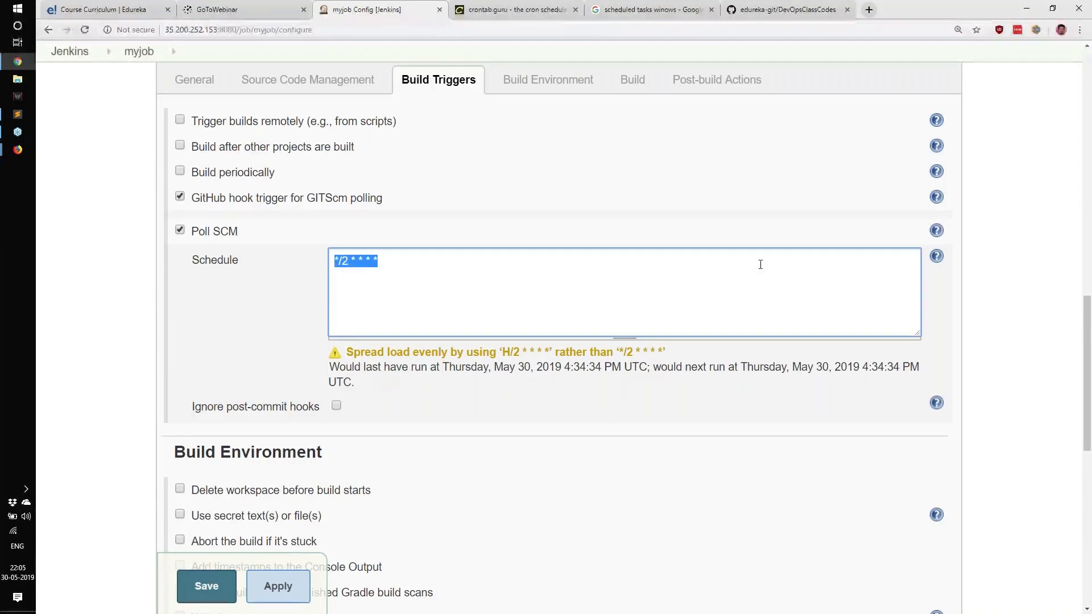
key("alt+Tab")
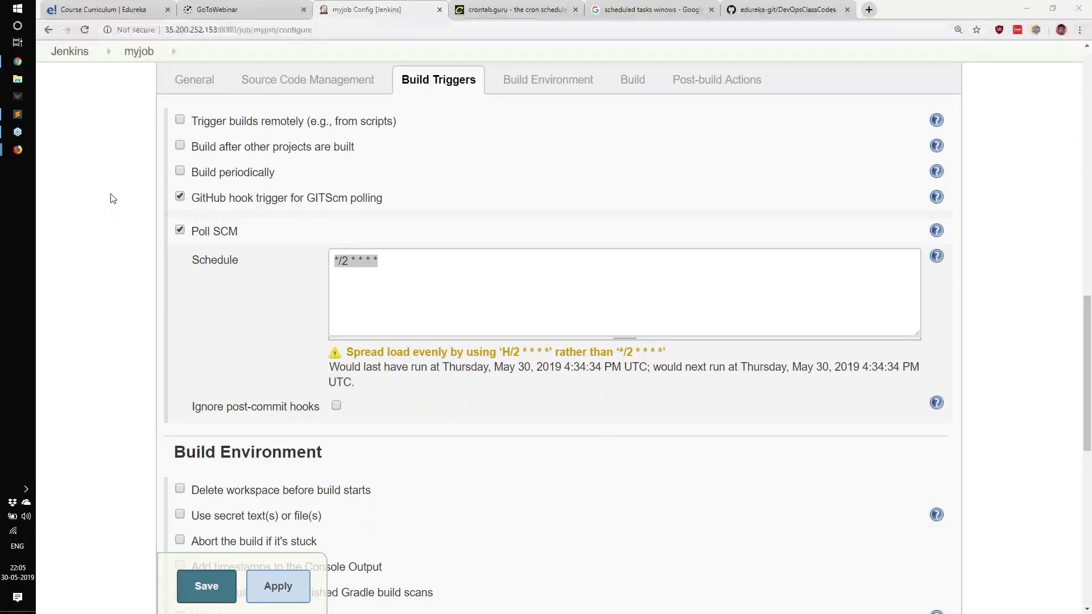
scroll(114, 182, "up", 10)
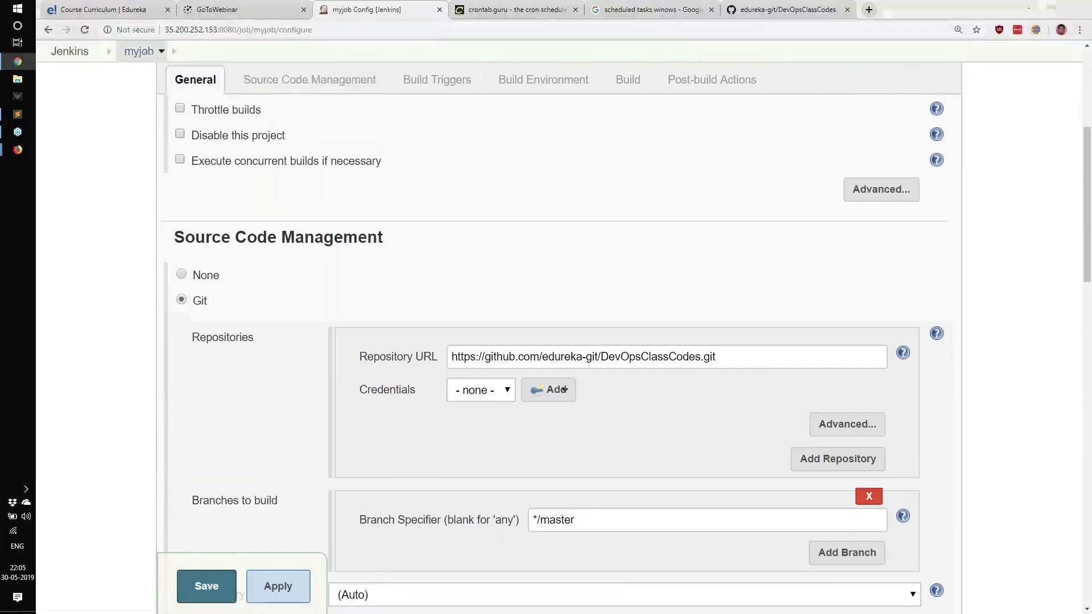
left_click(140, 52)
left_click(616, 93)
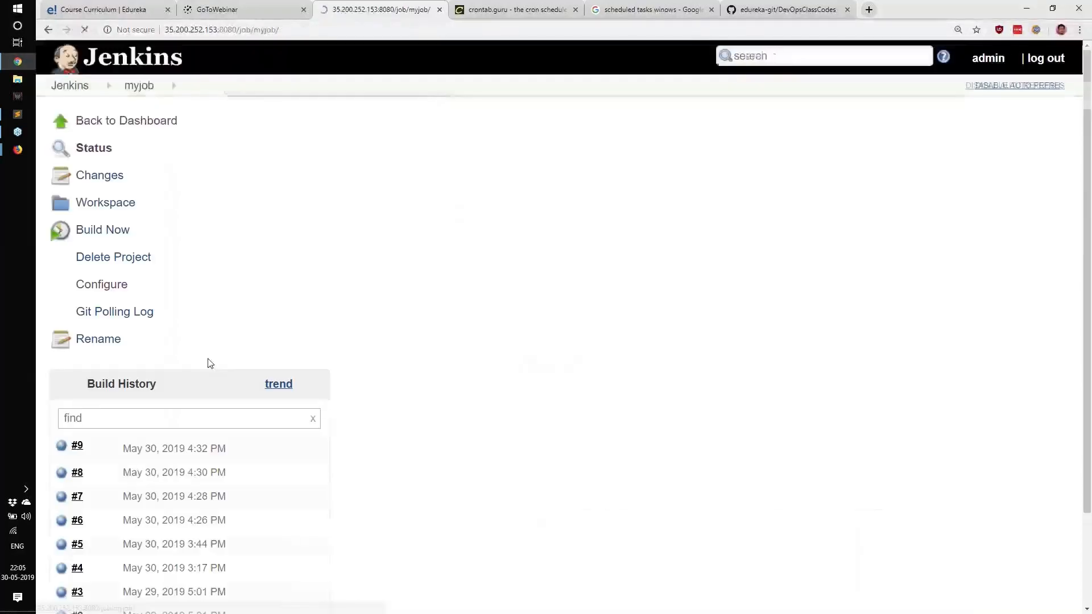
Step: Open build #9's console output and review its checkout, shell execution and result lines
left_click(62, 446)
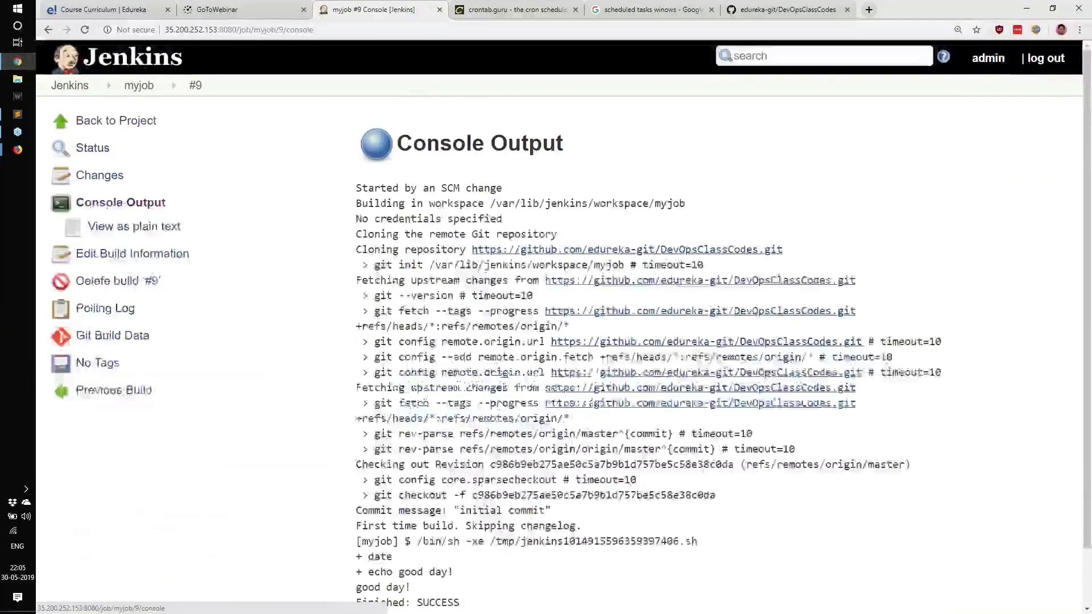
scroll(387, 318, "down", 2)
left_click_drag(386, 263, 430, 339)
left_click_drag(374, 400, 584, 462)
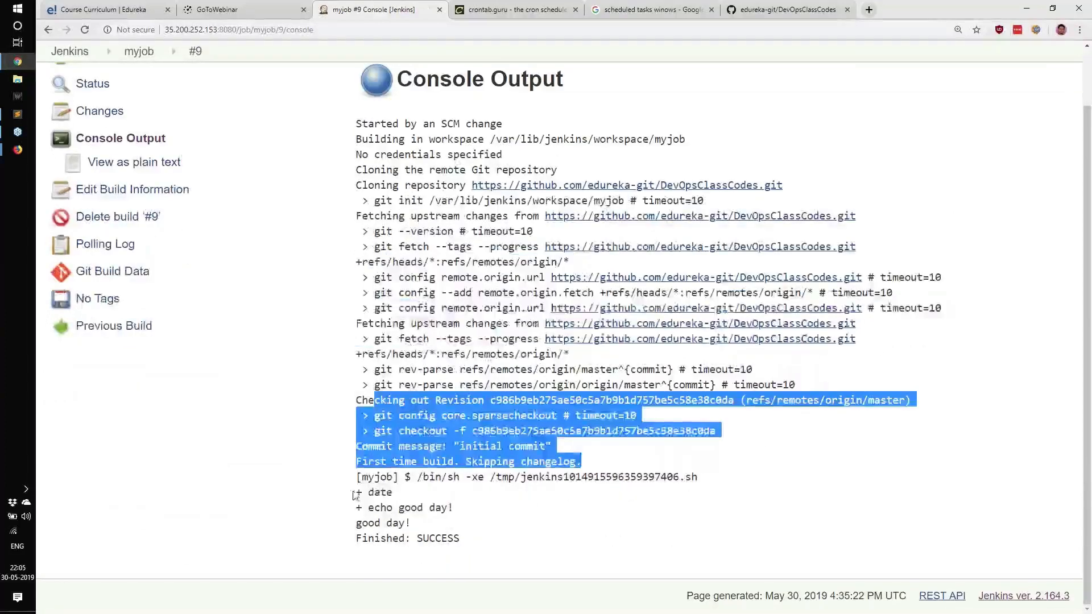
left_click_drag(352, 492, 424, 498)
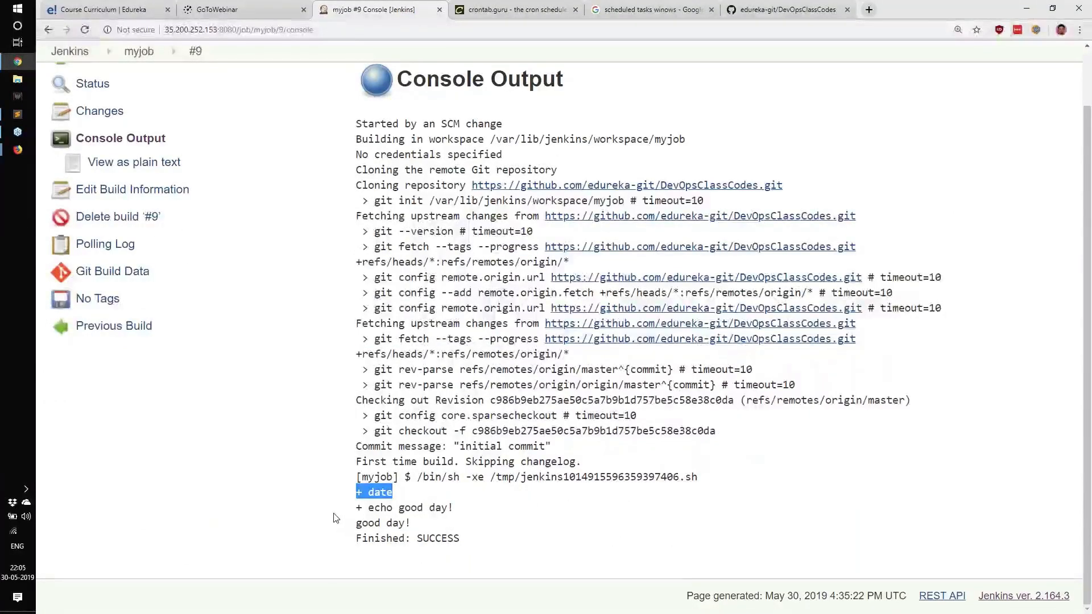
left_click_drag(352, 511, 495, 509)
left_click_drag(361, 523, 452, 525)
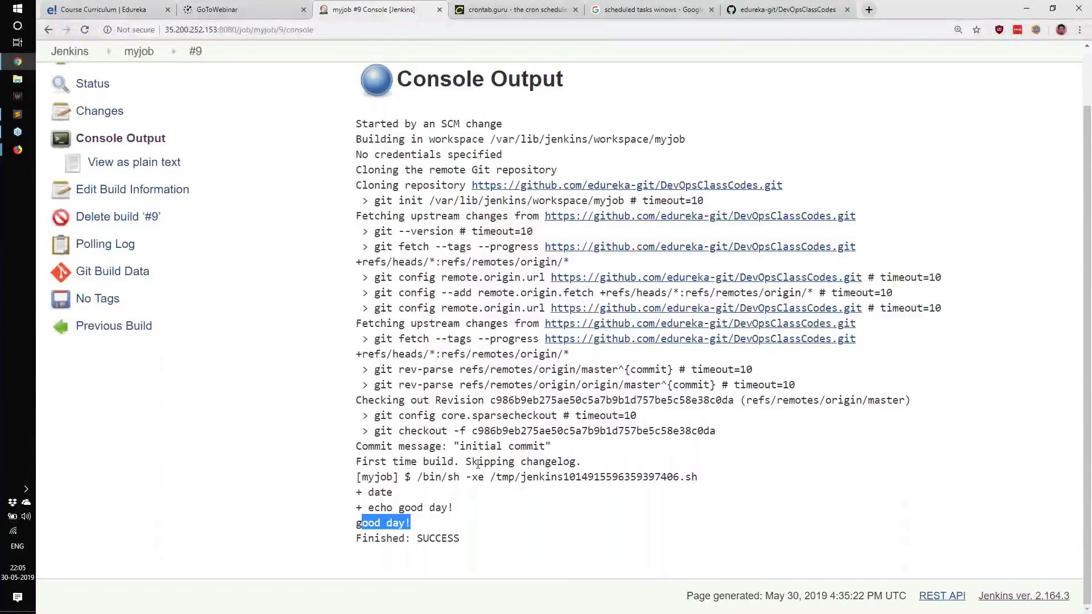
scroll(234, 385, "up", 3)
left_click(147, 127)
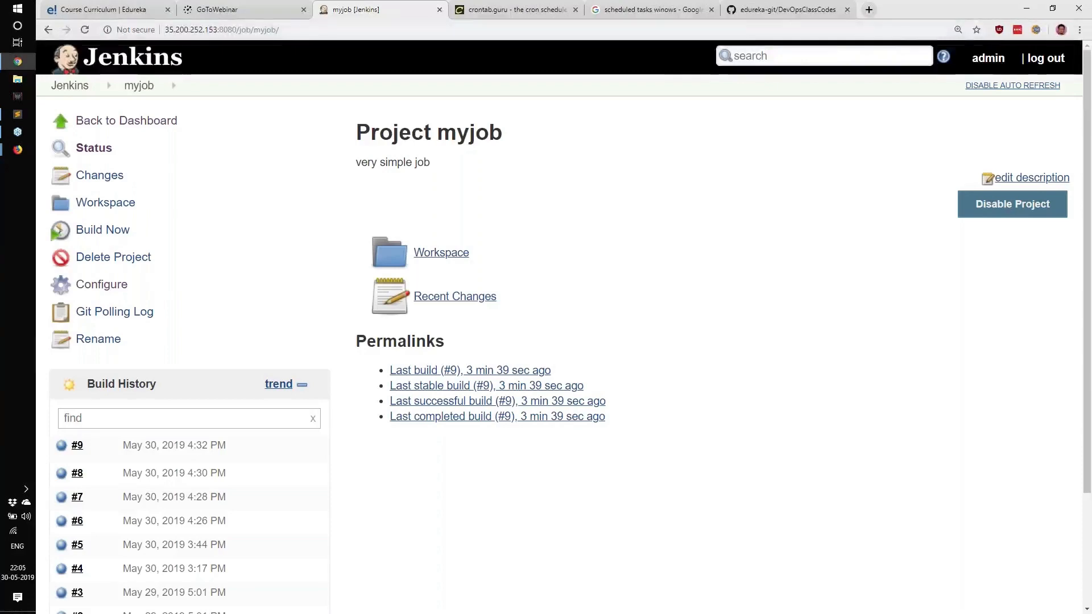
Step: Browse the DevOpsClassCodes repository files and its Addressbook Tutorial README
left_click(763, 6)
scroll(573, 362, "down", 5)
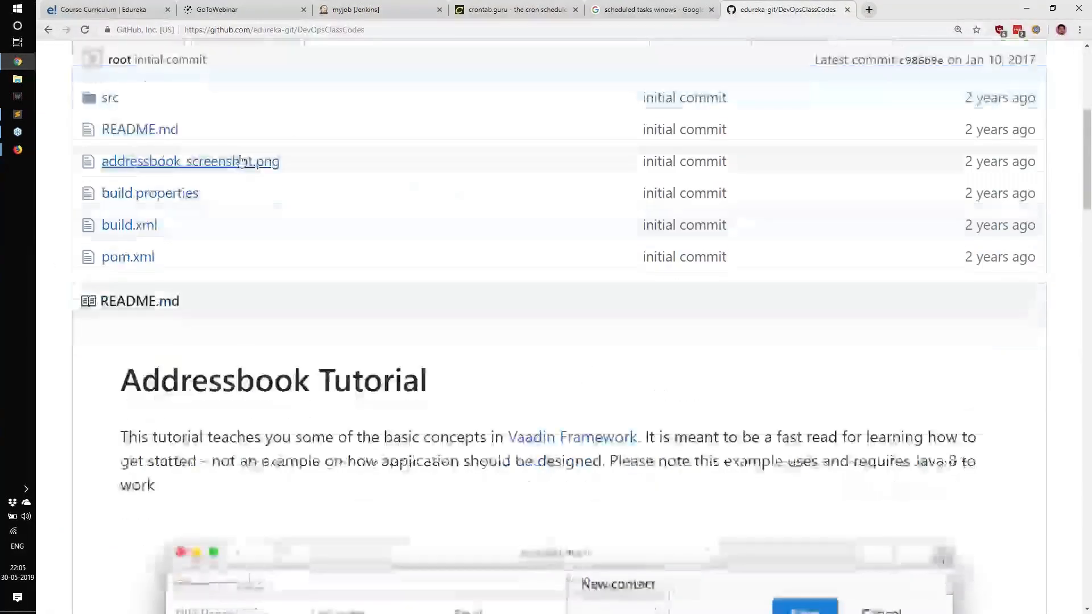
scroll(451, 241, "down", 8)
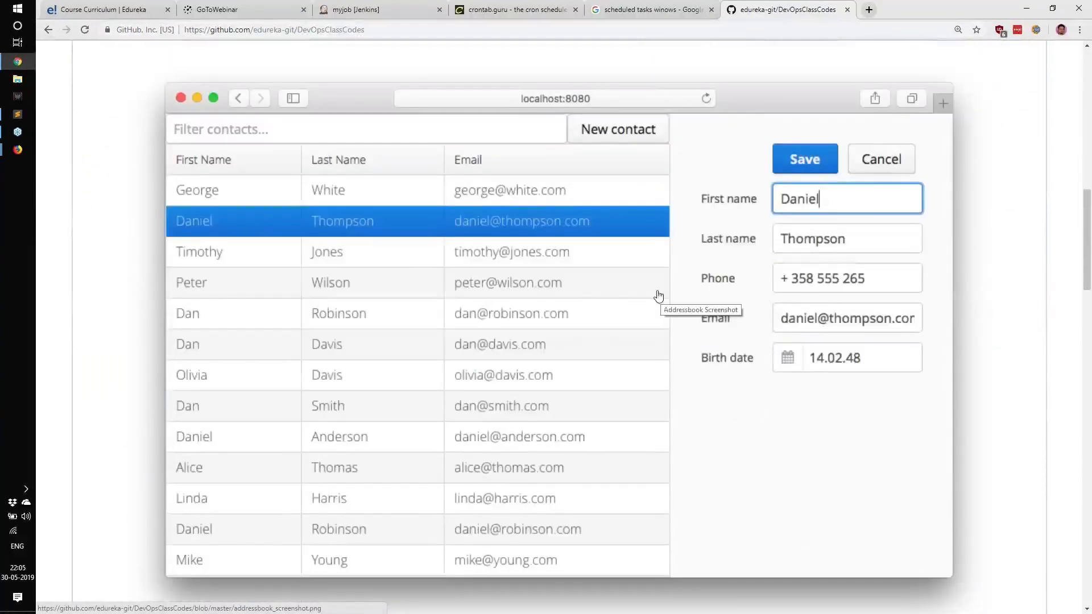
scroll(210, 117, "up", 2)
left_click_drag(120, 97, 364, 97)
scroll(419, 219, "down", 1)
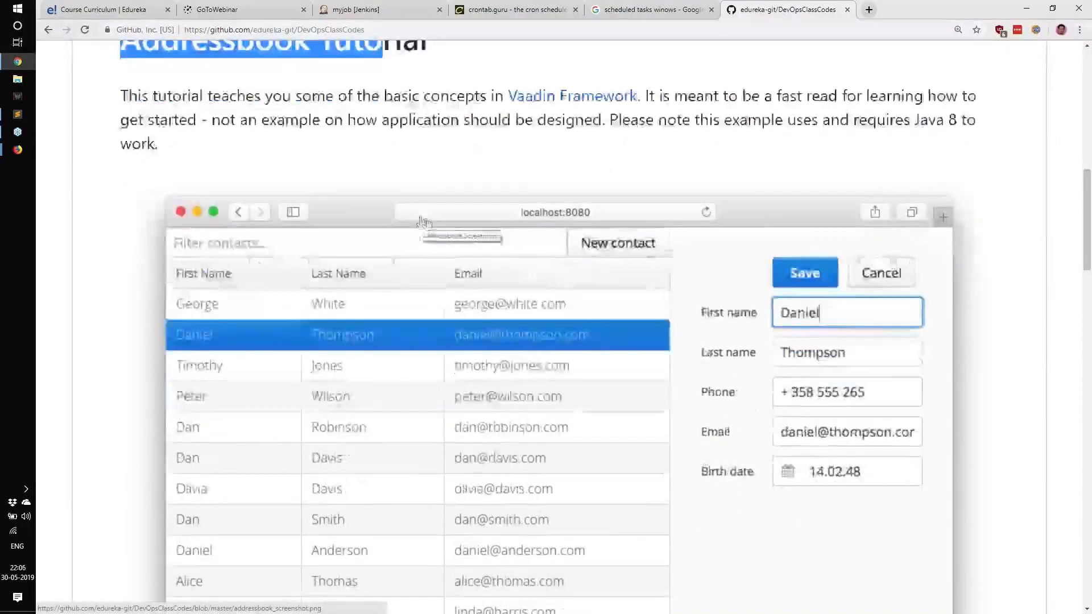
scroll(636, 285, "down", 3)
scroll(636, 284, "up", 2)
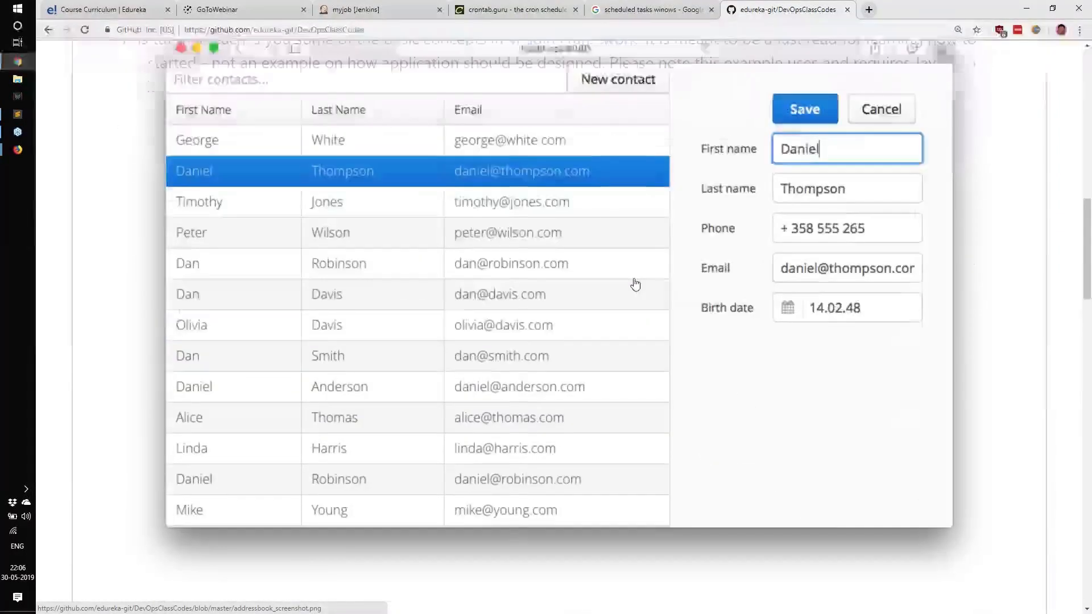
scroll(715, 289, "down", 1)
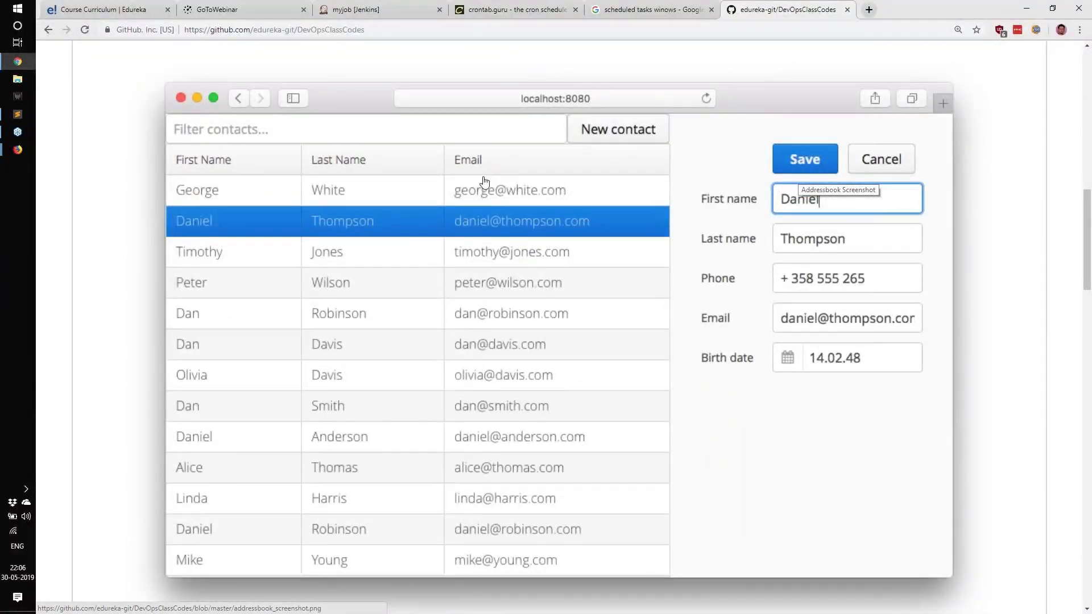
scroll(476, 187, "up", 4)
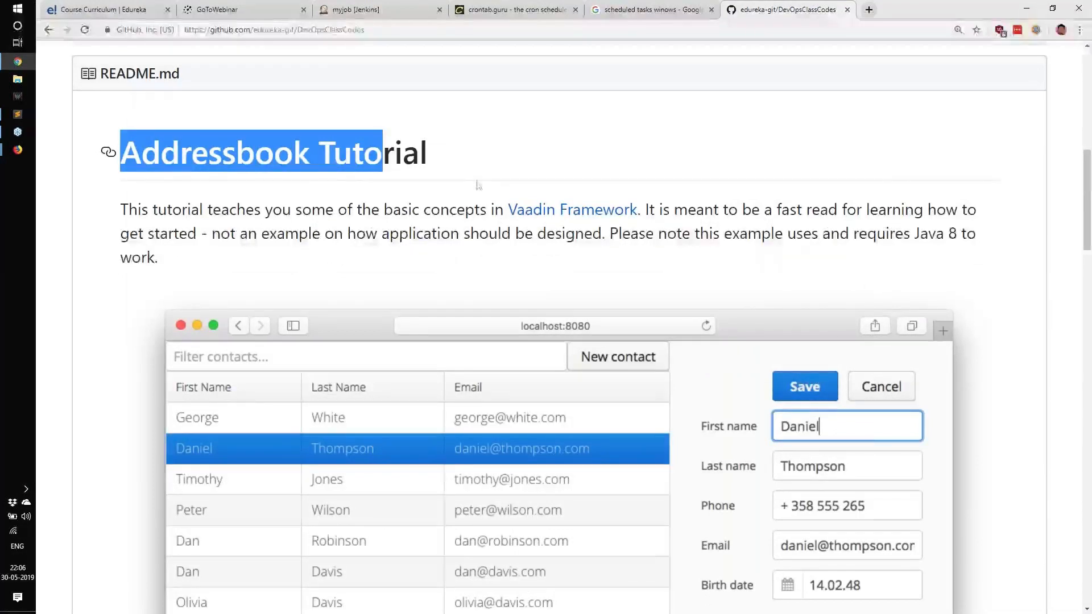
left_click_drag(385, 209, 415, 205)
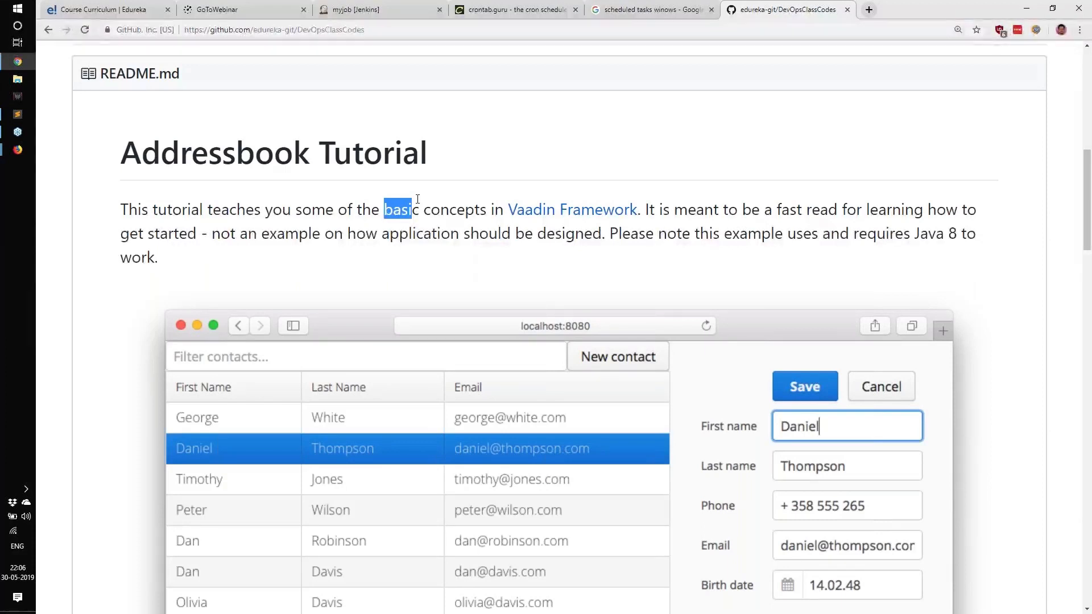
scroll(387, 207, "up", 5)
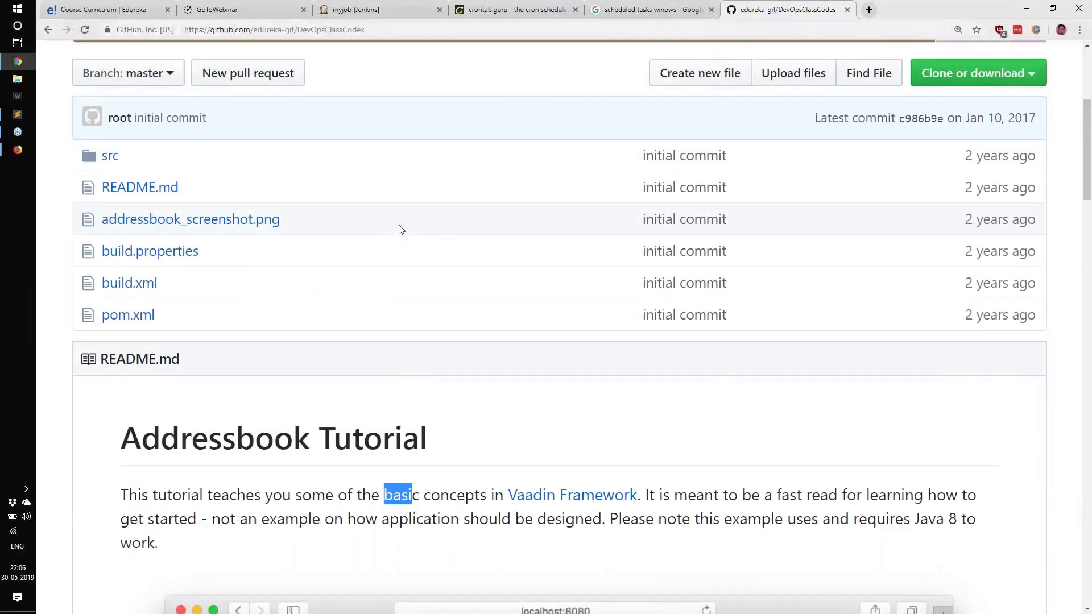
scroll(401, 230, "up", 1)
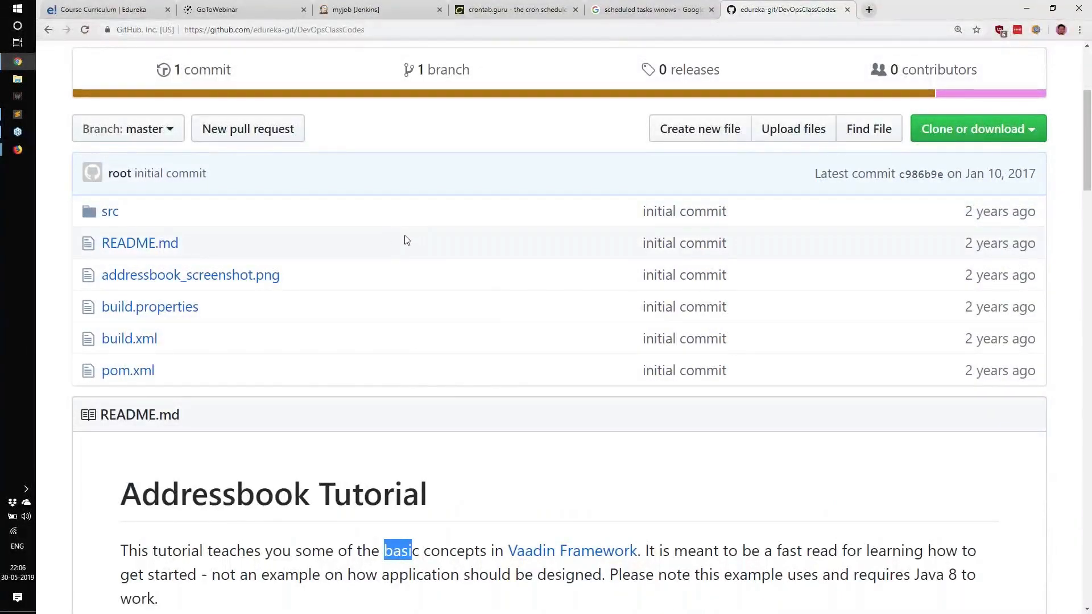
scroll(407, 240, "down", 6)
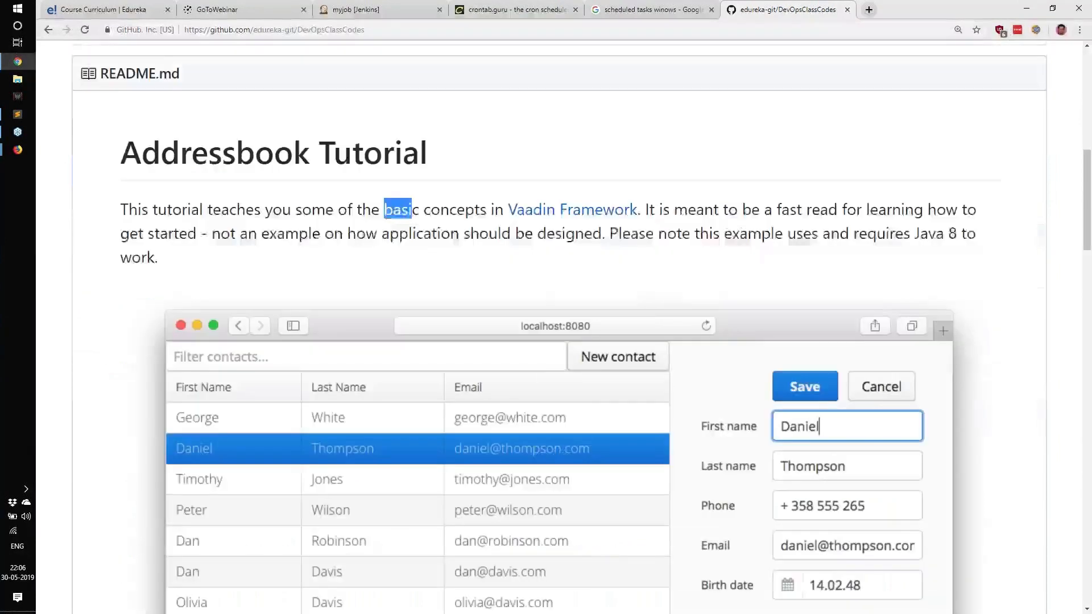
left_click(271, 210)
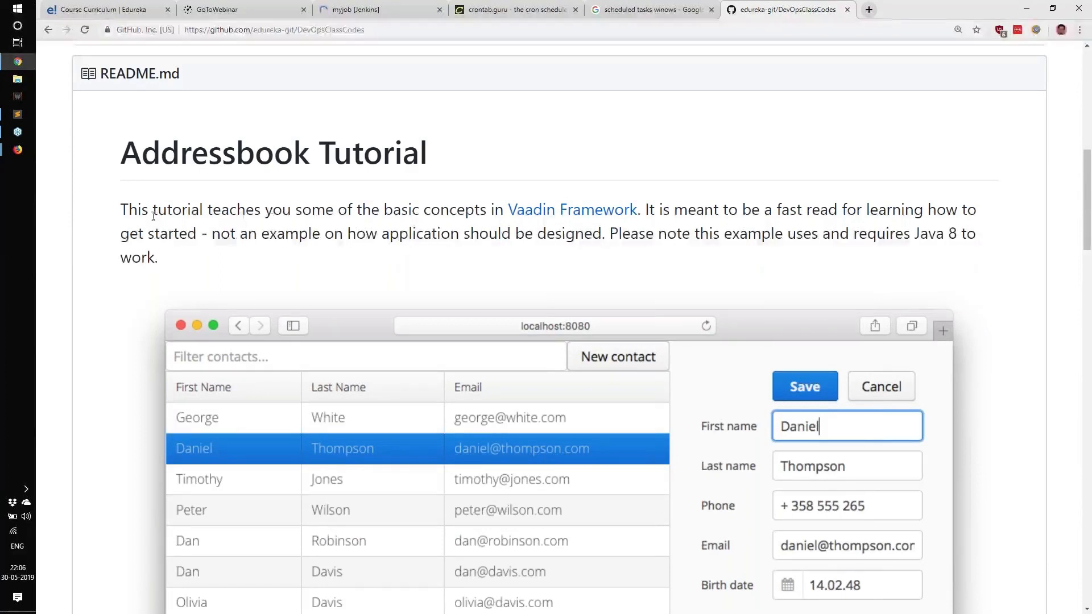
left_click_drag(152, 211, 916, 239)
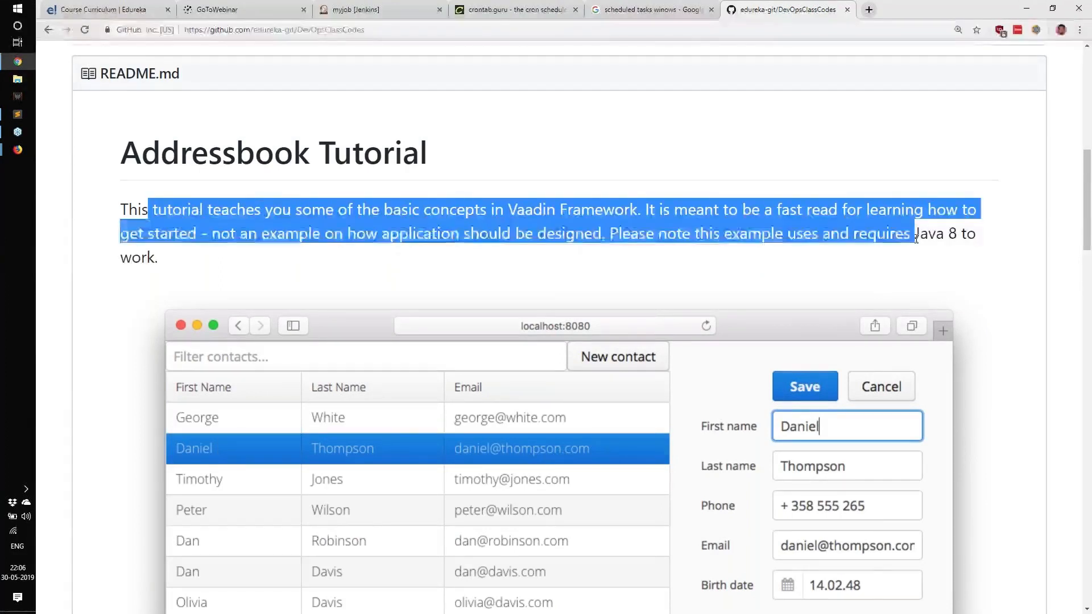
left_click(916, 239)
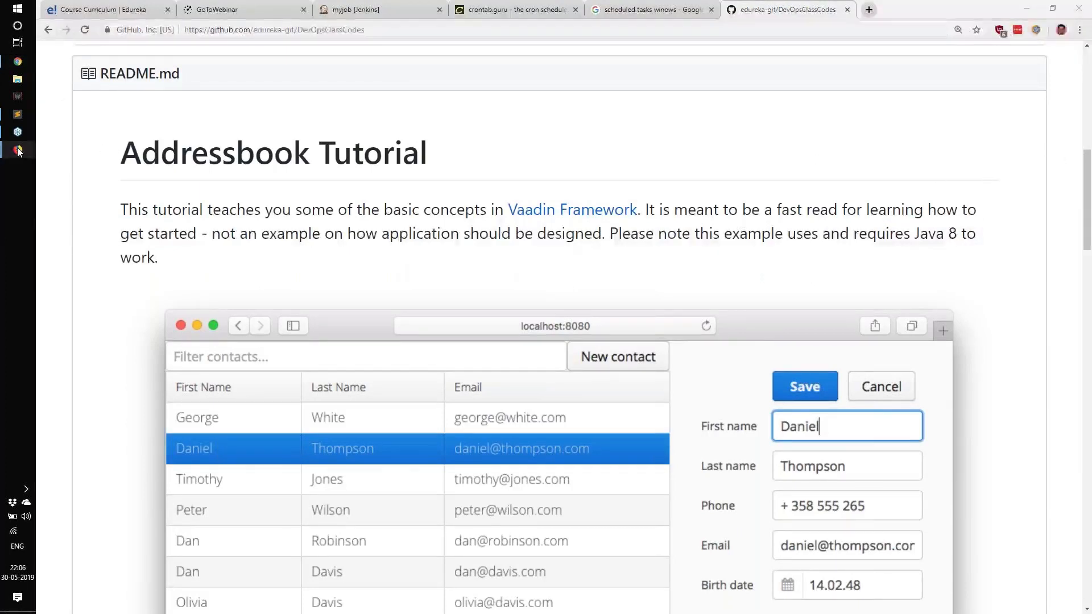
Step: Switch to the browser window holding the SSH terminal session on the devopstraining server
mouse_move(18, 149)
left_click(85, 199)
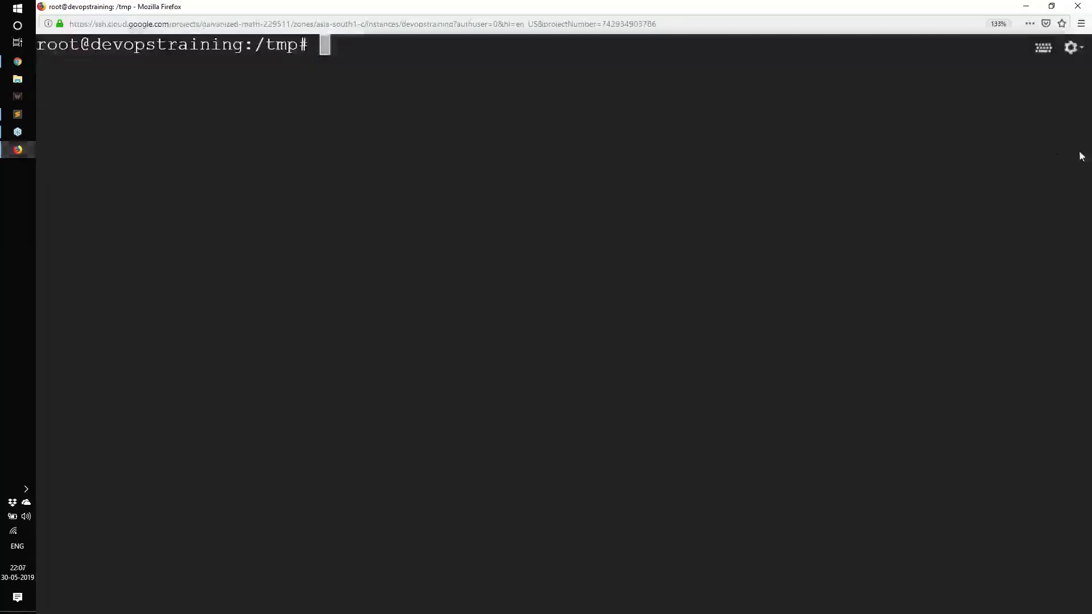
key("ctrl+2")
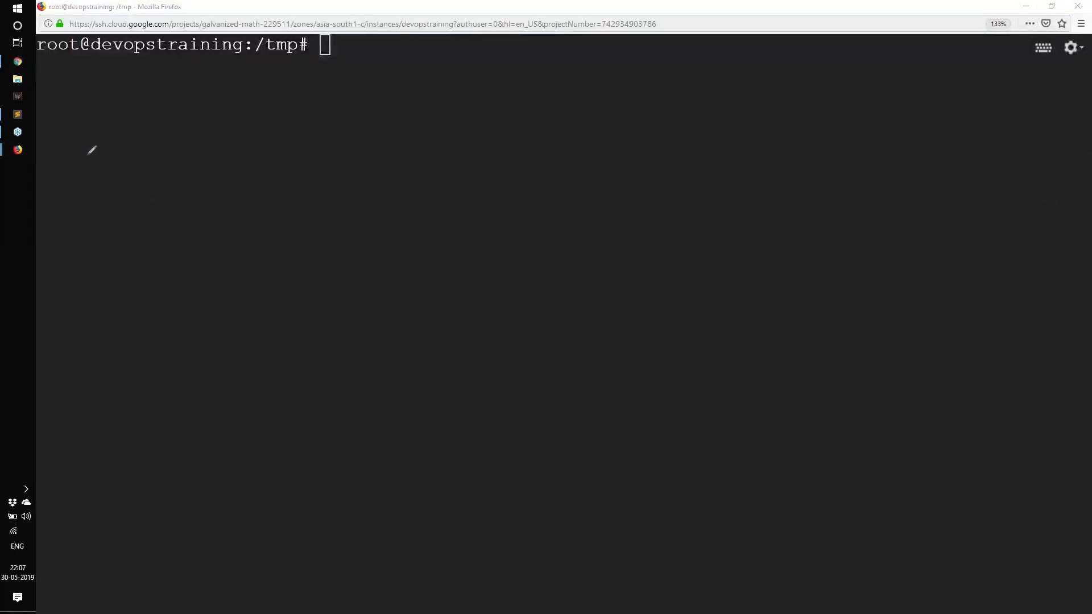
mouse_move(90, 152)
left_mouse_down()
mouse_move(85, 266)
mouse_move(9, 278)
left_mouse_up()
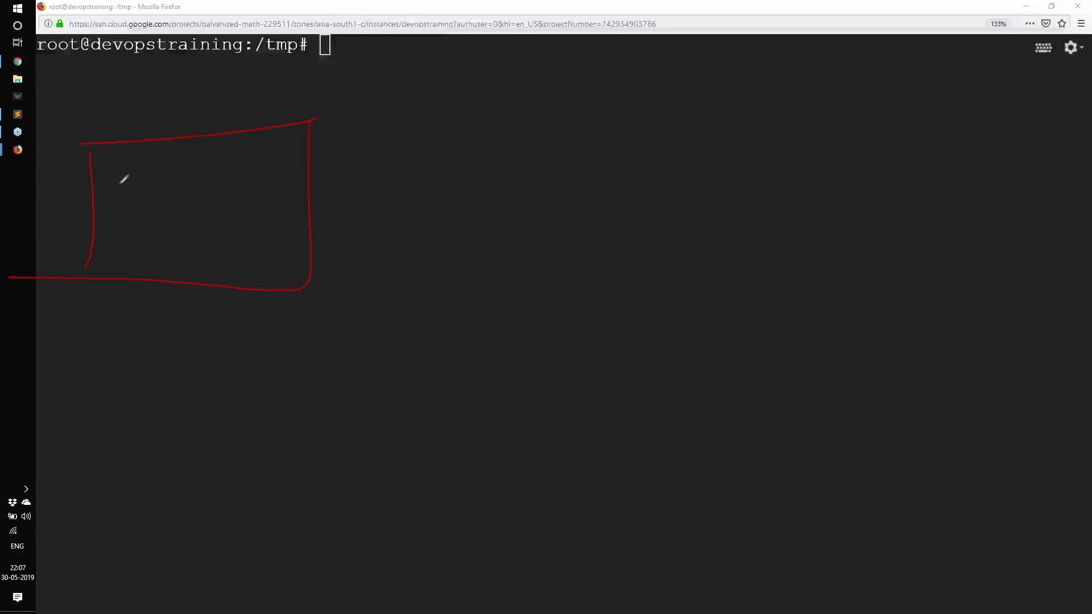
mouse_move(121, 178)
left_mouse_down()
mouse_move(153, 231)
mouse_move(178, 214)
mouse_move(216, 248)
mouse_move(229, 214)
mouse_move(268, 188)
mouse_move(339, 202)
mouse_move(370, 191)
left_mouse_up()
mouse_move(419, 219)
left_mouse_down()
mouse_move(493, 300)
mouse_move(722, 102)
mouse_move(497, 195)
mouse_move(599, 149)
mouse_move(562, 245)
mouse_move(748, 223)
left_mouse_up()
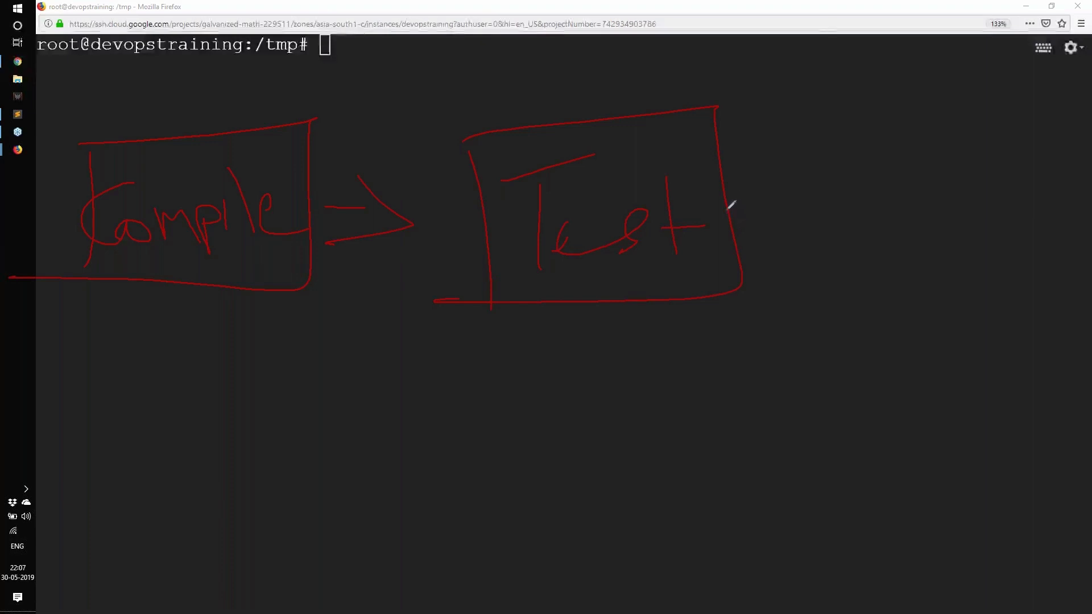
mouse_move(730, 210)
left_mouse_down()
mouse_move(808, 198)
mouse_move(789, 216)
left_mouse_up()
left_click_drag(868, 129, 868, 276)
mouse_move(835, 115)
left_mouse_down()
mouse_move(1066, 286)
mouse_move(881, 291)
left_mouse_up()
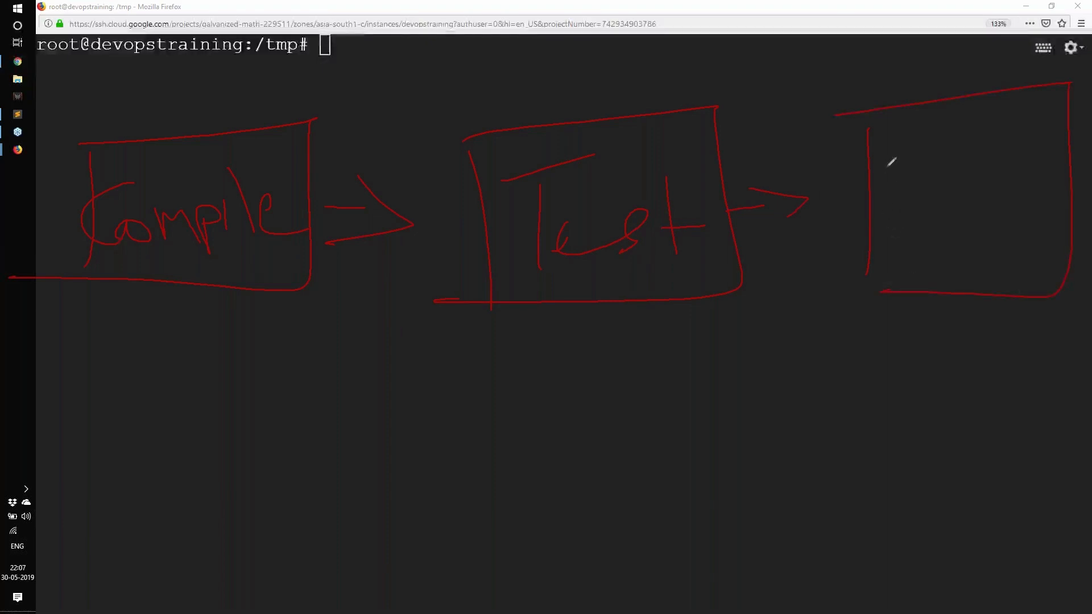
mouse_move(887, 164)
left_mouse_down()
mouse_move(892, 218)
mouse_move(928, 190)
mouse_move(967, 201)
mouse_move(1002, 182)
mouse_move(1025, 185)
mouse_move(1031, 157)
left_mouse_up()
mouse_move(961, 297)
left_mouse_down()
mouse_move(961, 367)
mouse_move(1011, 310)
left_mouse_up()
mouse_move(833, 433)
left_mouse_down()
mouse_move(829, 560)
mouse_move(1029, 611)
left_mouse_up()
left_click_drag(791, 590, 1030, 613)
left_click_drag(858, 464, 853, 569)
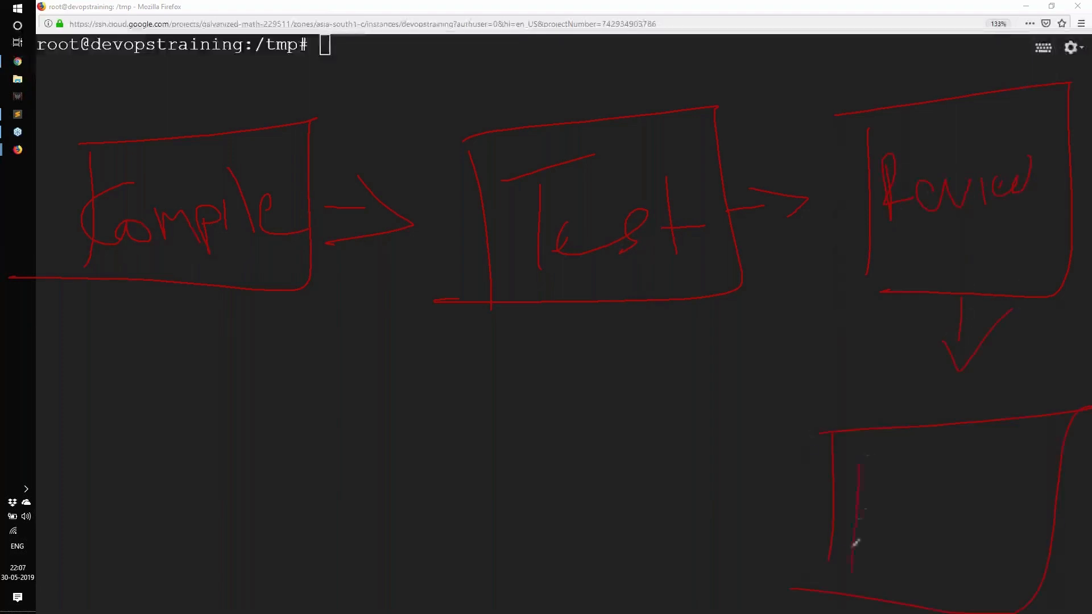
left_click_drag(841, 481, 819, 497)
mouse_move(921, 508)
left_mouse_down()
mouse_move(956, 537)
mouse_move(1044, 532)
mouse_move(1080, 560)
left_mouse_up()
mouse_move(808, 516)
left_mouse_down()
mouse_move(654, 500)
mouse_move(571, 512)
left_mouse_up()
left_click_drag(635, 501, 613, 519)
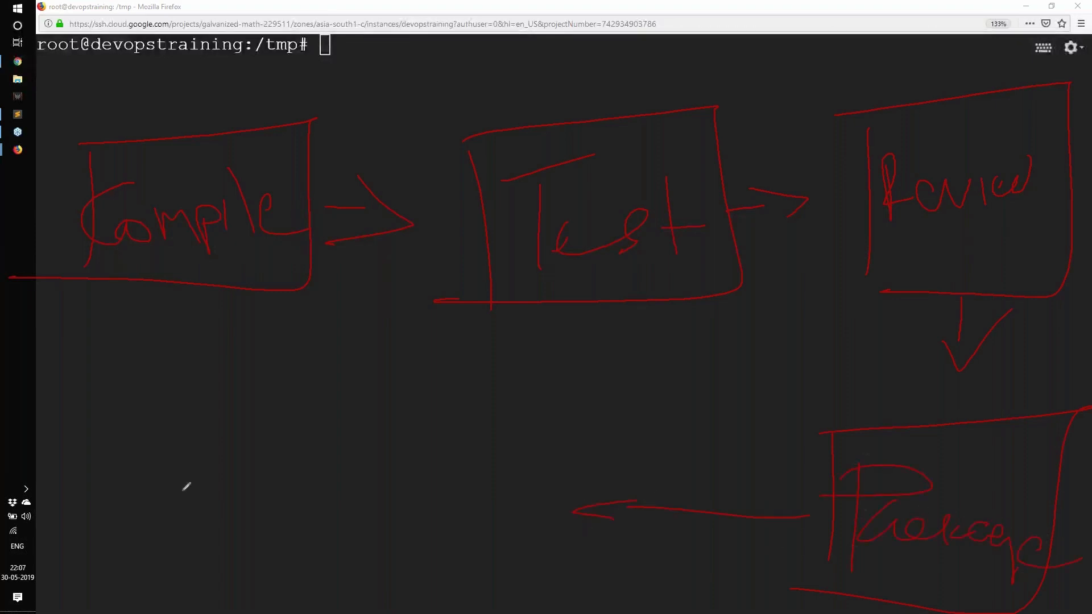
left_click_drag(206, 464, 202, 537)
left_click_drag(181, 444, 478, 399)
left_click_drag(478, 399, 170, 613)
mouse_move(242, 490)
left_mouse_down()
mouse_move(241, 563)
mouse_move(214, 580)
left_mouse_up()
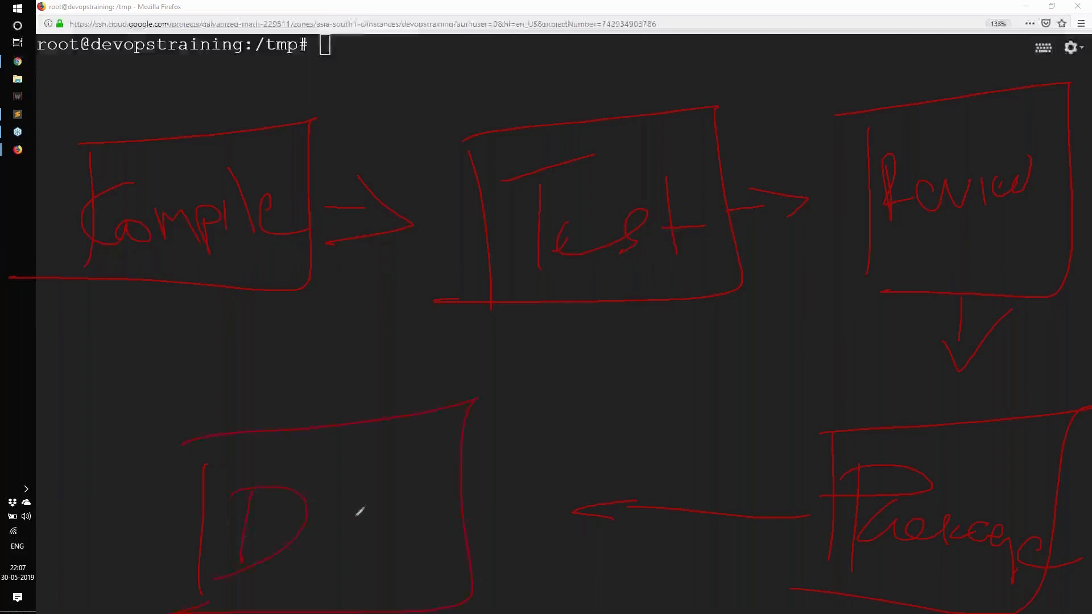
mouse_move(339, 523)
left_mouse_down()
mouse_move(478, 514)
mouse_move(510, 486)
mouse_move(473, 518)
mouse_move(464, 495)
left_mouse_up()
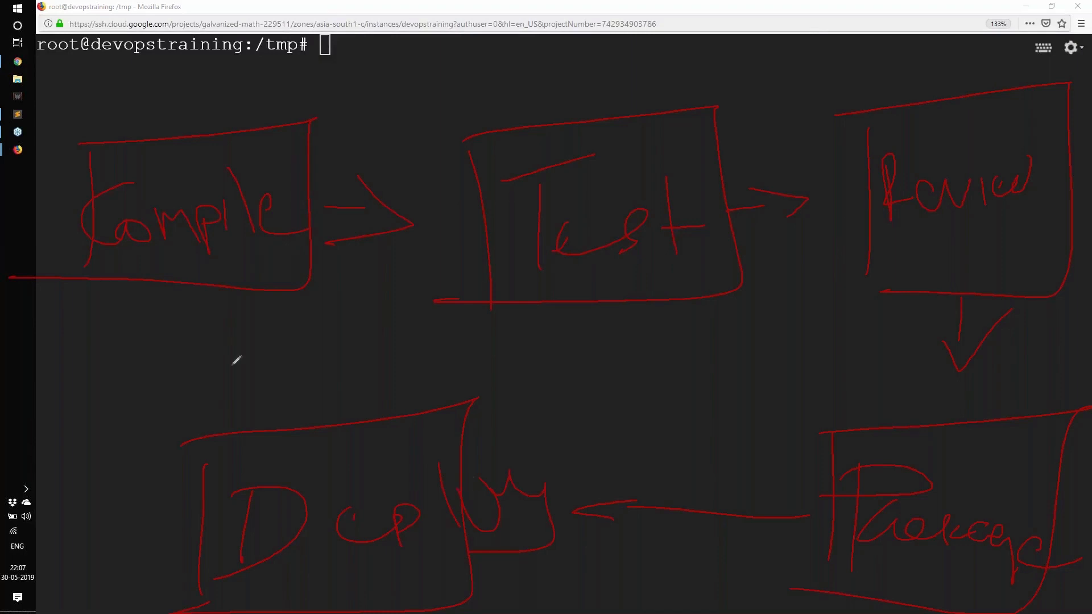
mouse_move(218, 352)
left_mouse_down()
mouse_move(884, 320)
mouse_move(895, 422)
mouse_move(213, 408)
left_mouse_up()
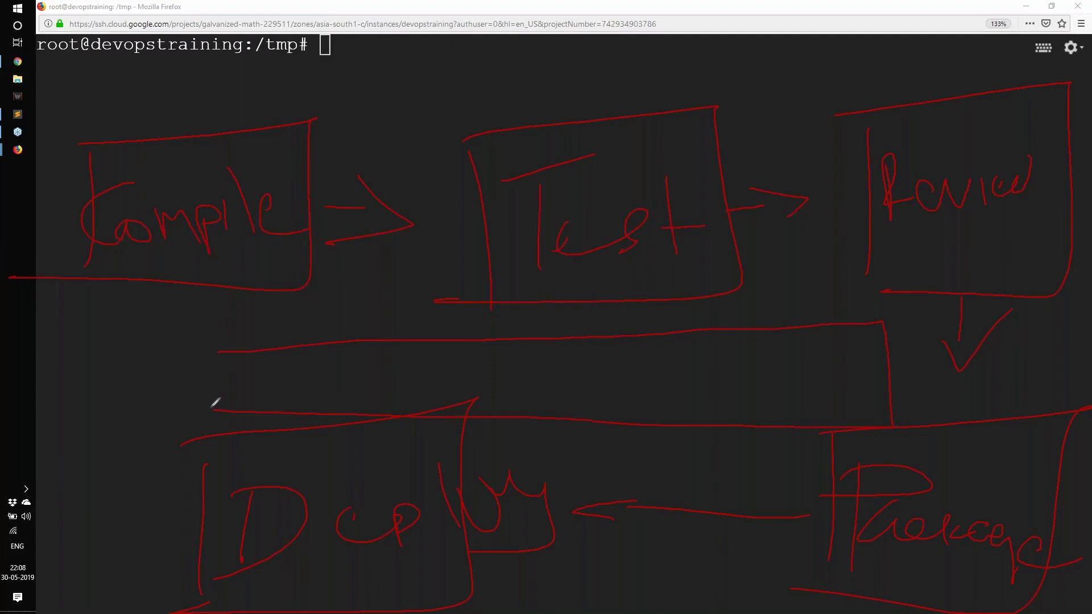
mouse_move(222, 333)
left_mouse_down()
mouse_move(792, 283)
mouse_move(145, 463)
left_mouse_up()
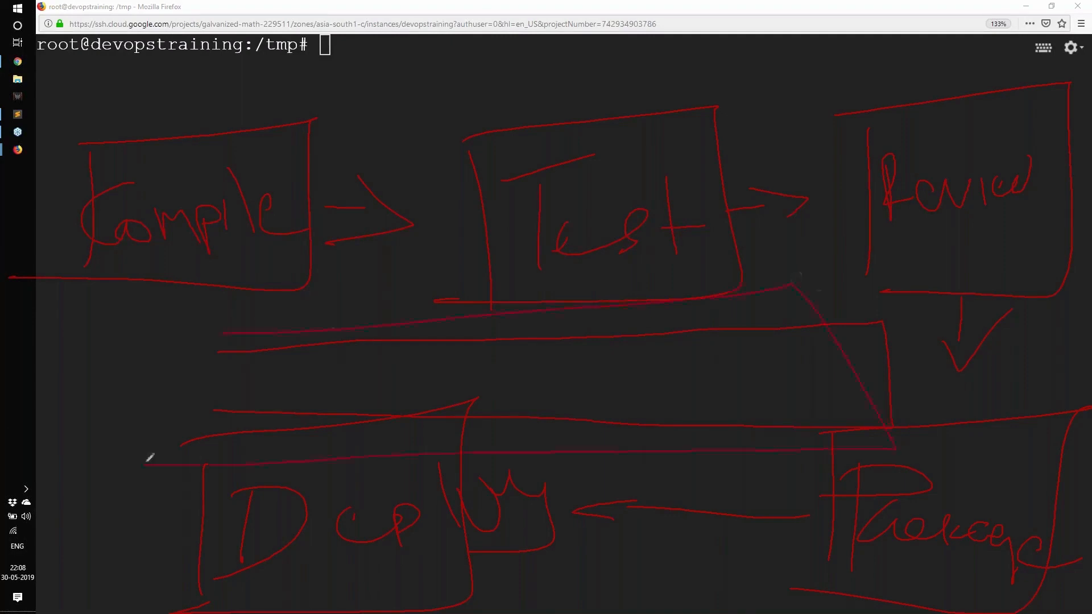
mouse_move(164, 352)
left_mouse_down()
mouse_move(609, 445)
mouse_move(446, 467)
left_mouse_up()
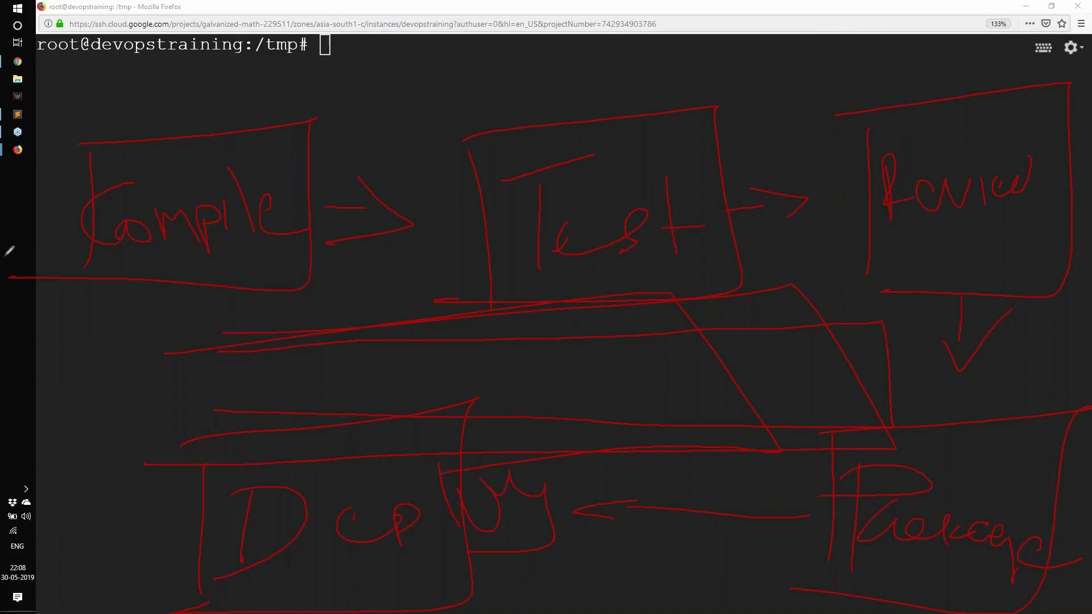
mouse_move(197, 311)
left_mouse_down()
mouse_move(917, 374)
mouse_move(506, 429)
left_mouse_up()
left_click_drag(202, 379, 196, 382)
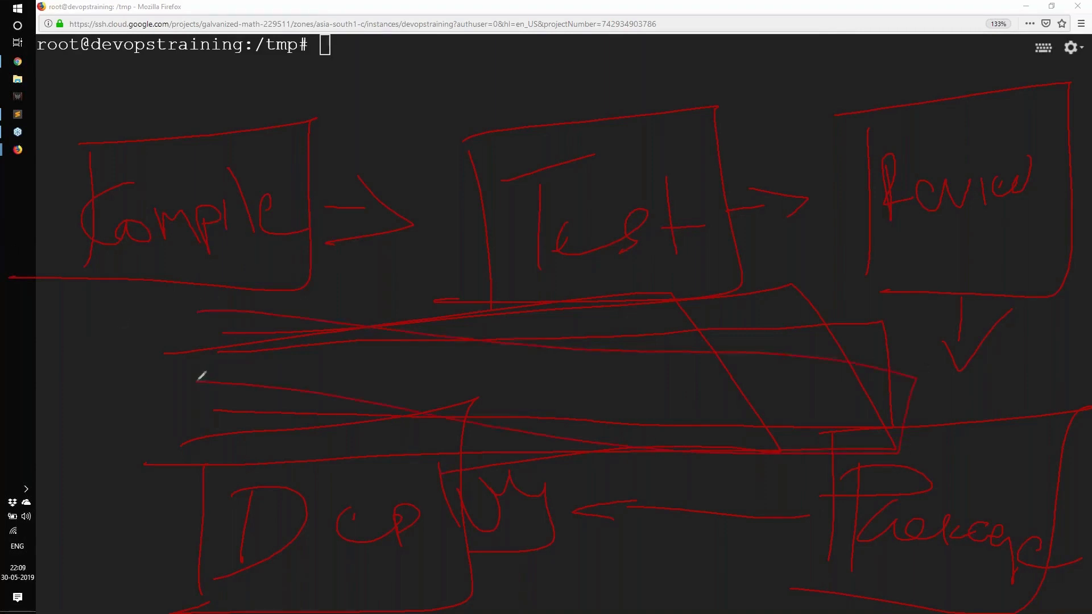
left_click_drag(222, 72, 225, 111)
left_click_drag(221, 67, 268, 103)
left_click_drag(264, 84, 216, 103)
left_click_drag(114, 134, 270, 233)
left_click_drag(236, 145, 131, 256)
left_click_drag(1015, 278, 1089, 275)
left_click_drag(953, 592, 905, 597)
left_click(578, 557)
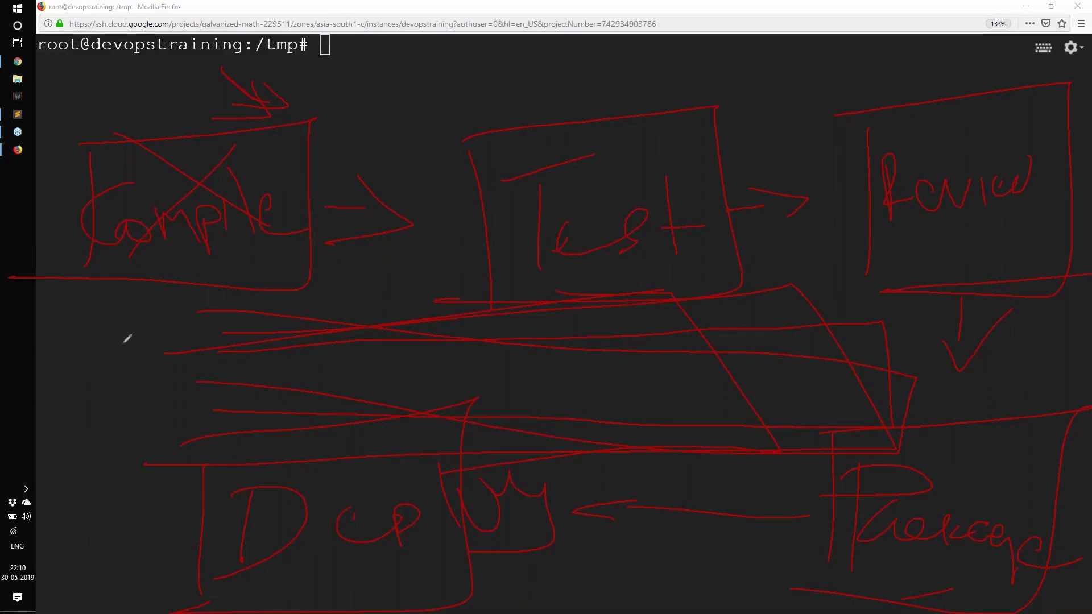
mouse_move(99, 368)
left_mouse_down()
mouse_move(163, 282)
mouse_move(134, 357)
left_mouse_up()
left_click_drag(52, 73, 83, 81)
left_click_drag(88, 37, 89, 106)
left_click_drag(349, 210, 409, 205)
left_click_drag(358, 177, 347, 254)
left_click_drag(310, 185, 432, 169)
left_click_drag(881, 260, 936, 262)
left_click_drag(499, 604, 581, 599)
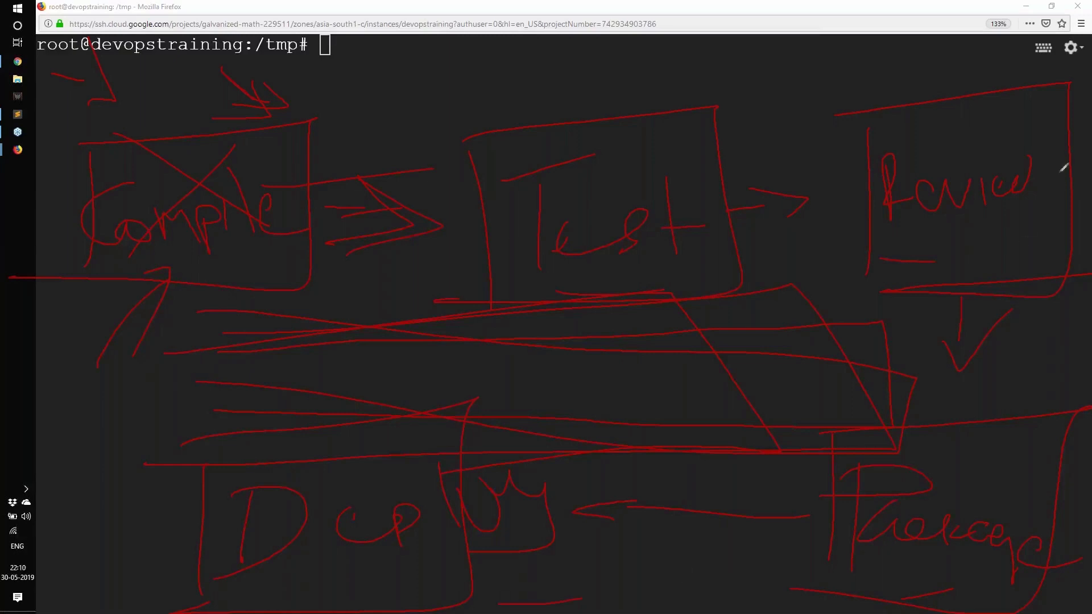